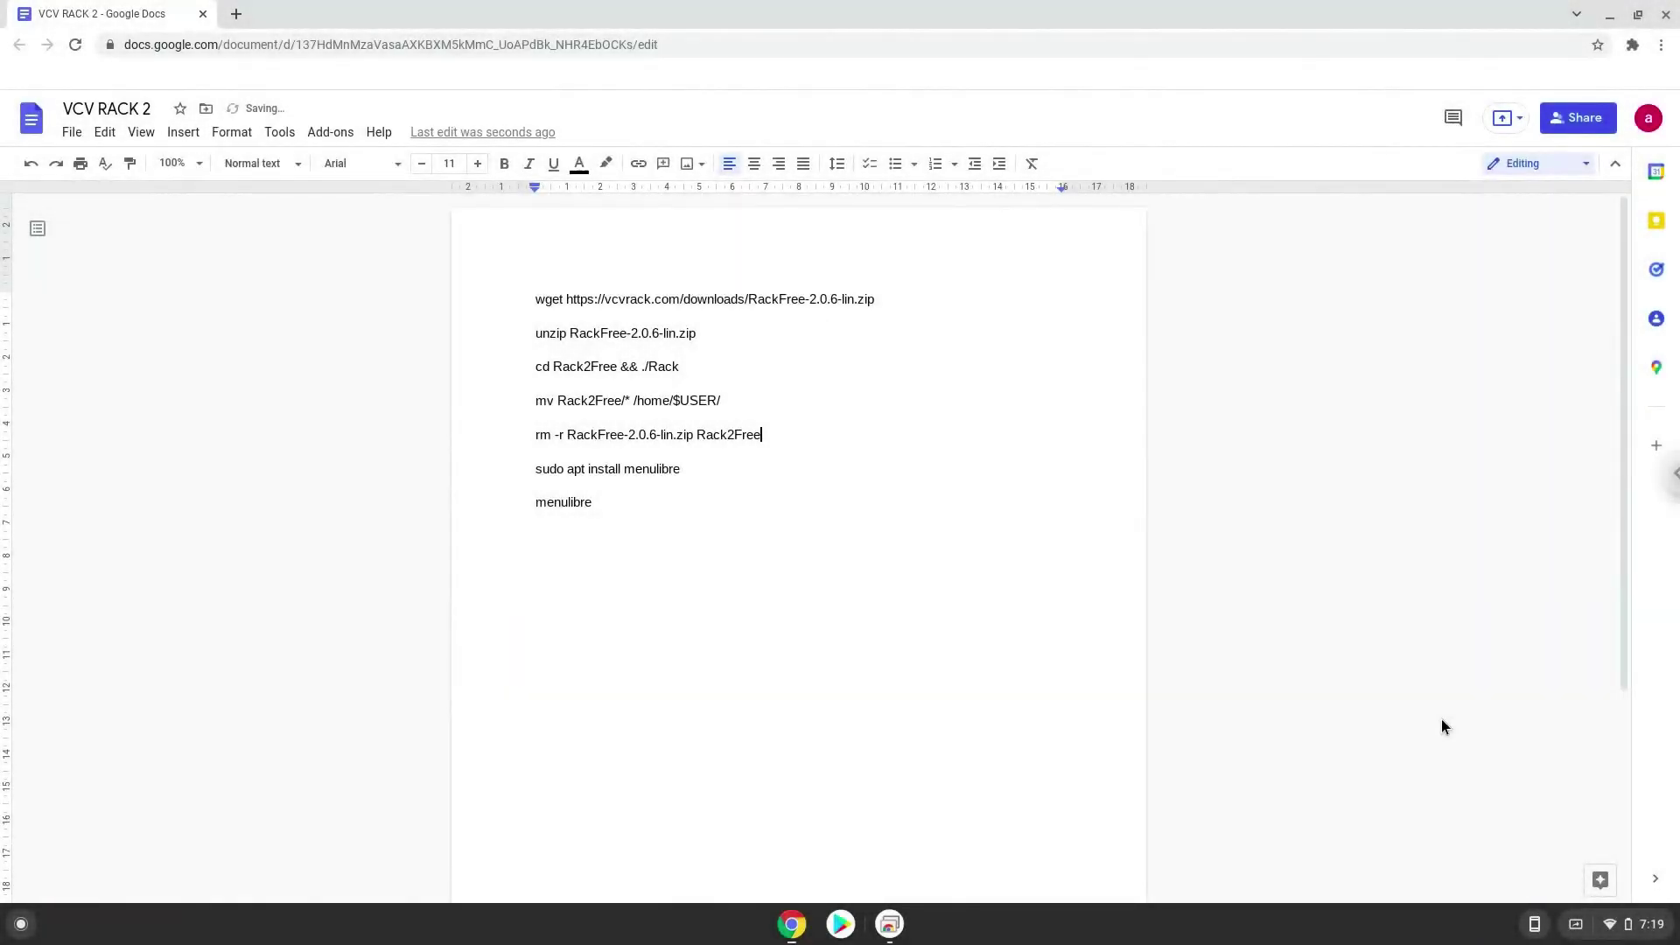
Step: Turn on Linux from Settings > Advanced > Developers and install it with the default 10.0 GB disk
key("ctrl+End")
left_click(1617, 925)
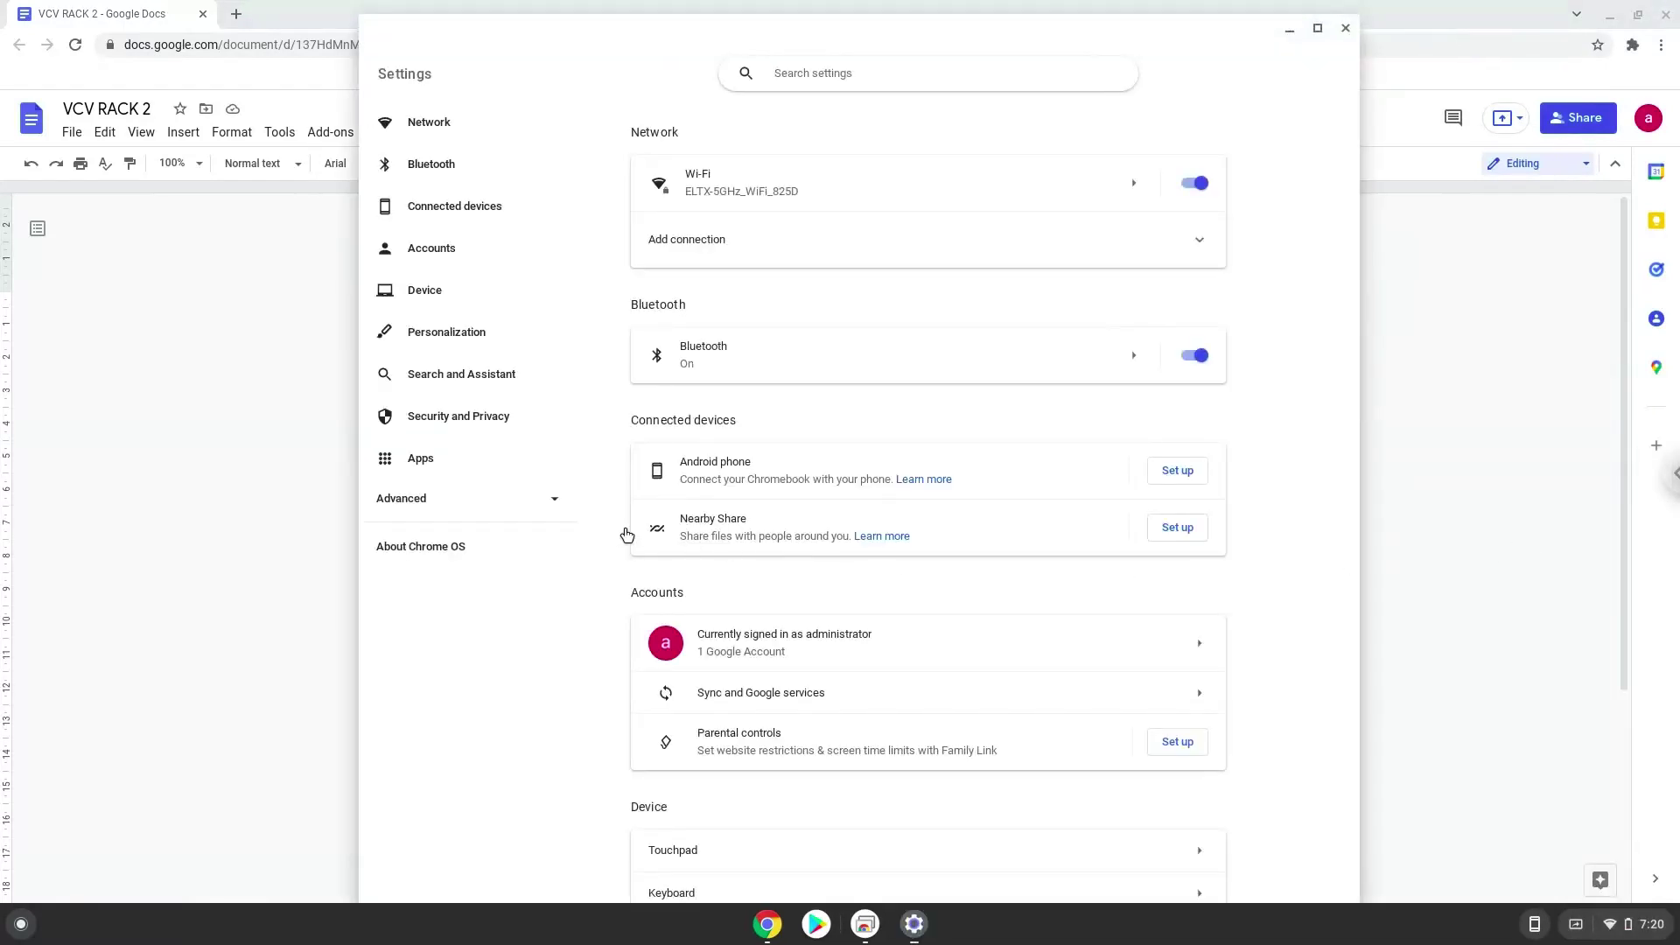
left_click(428, 507)
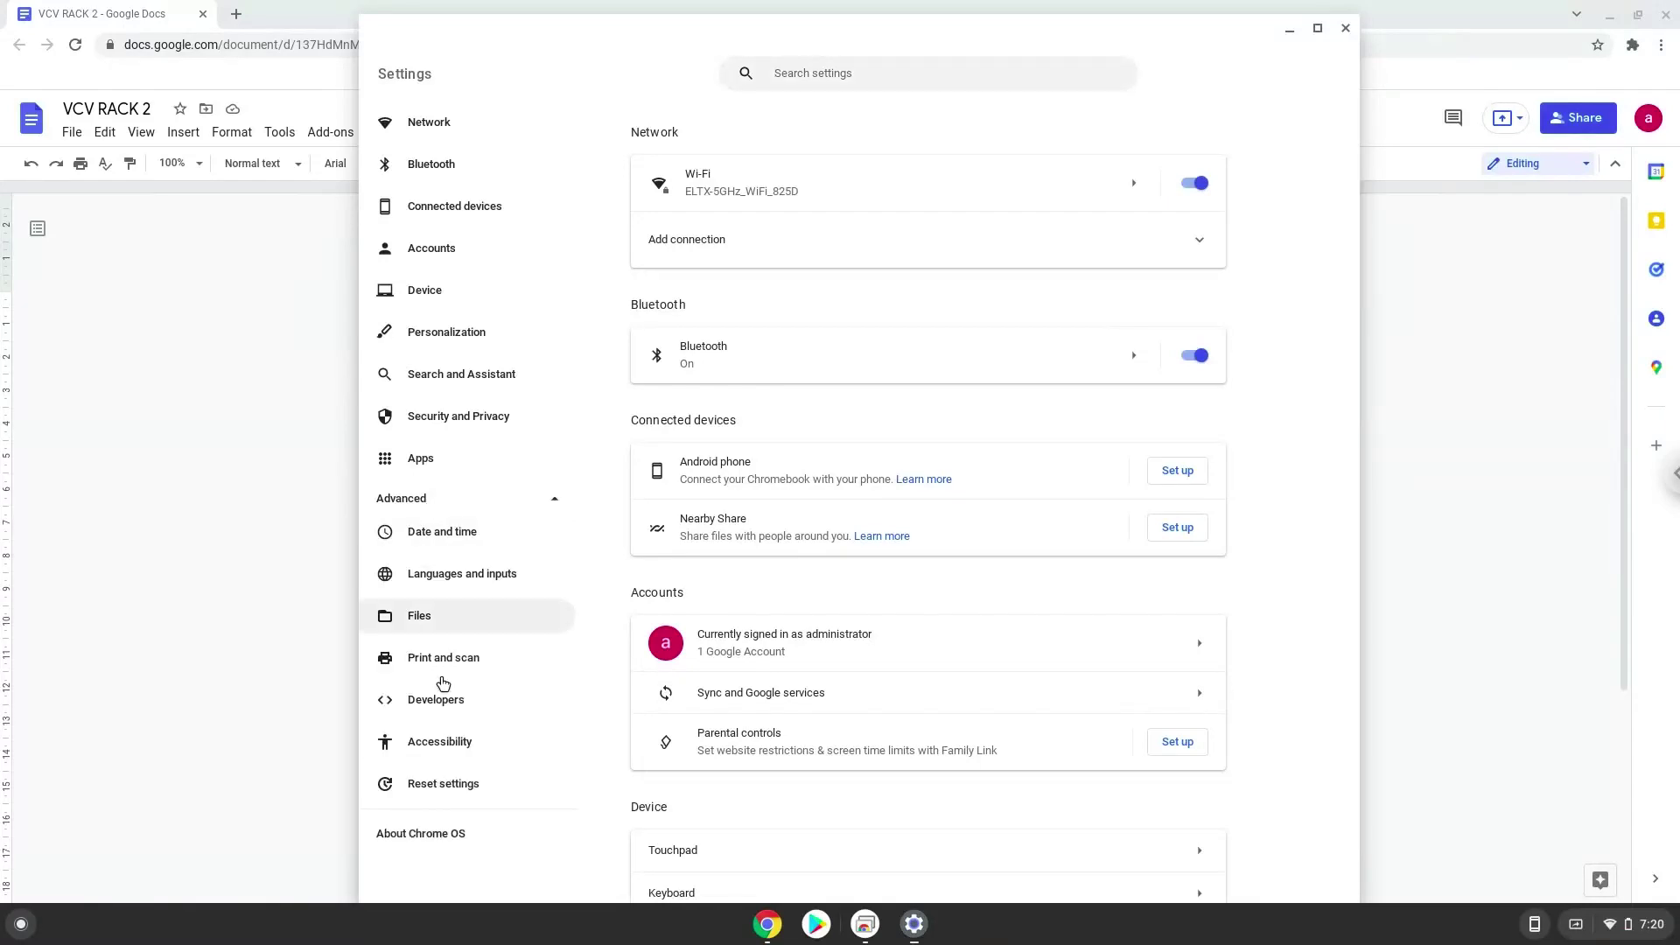
left_click(441, 707)
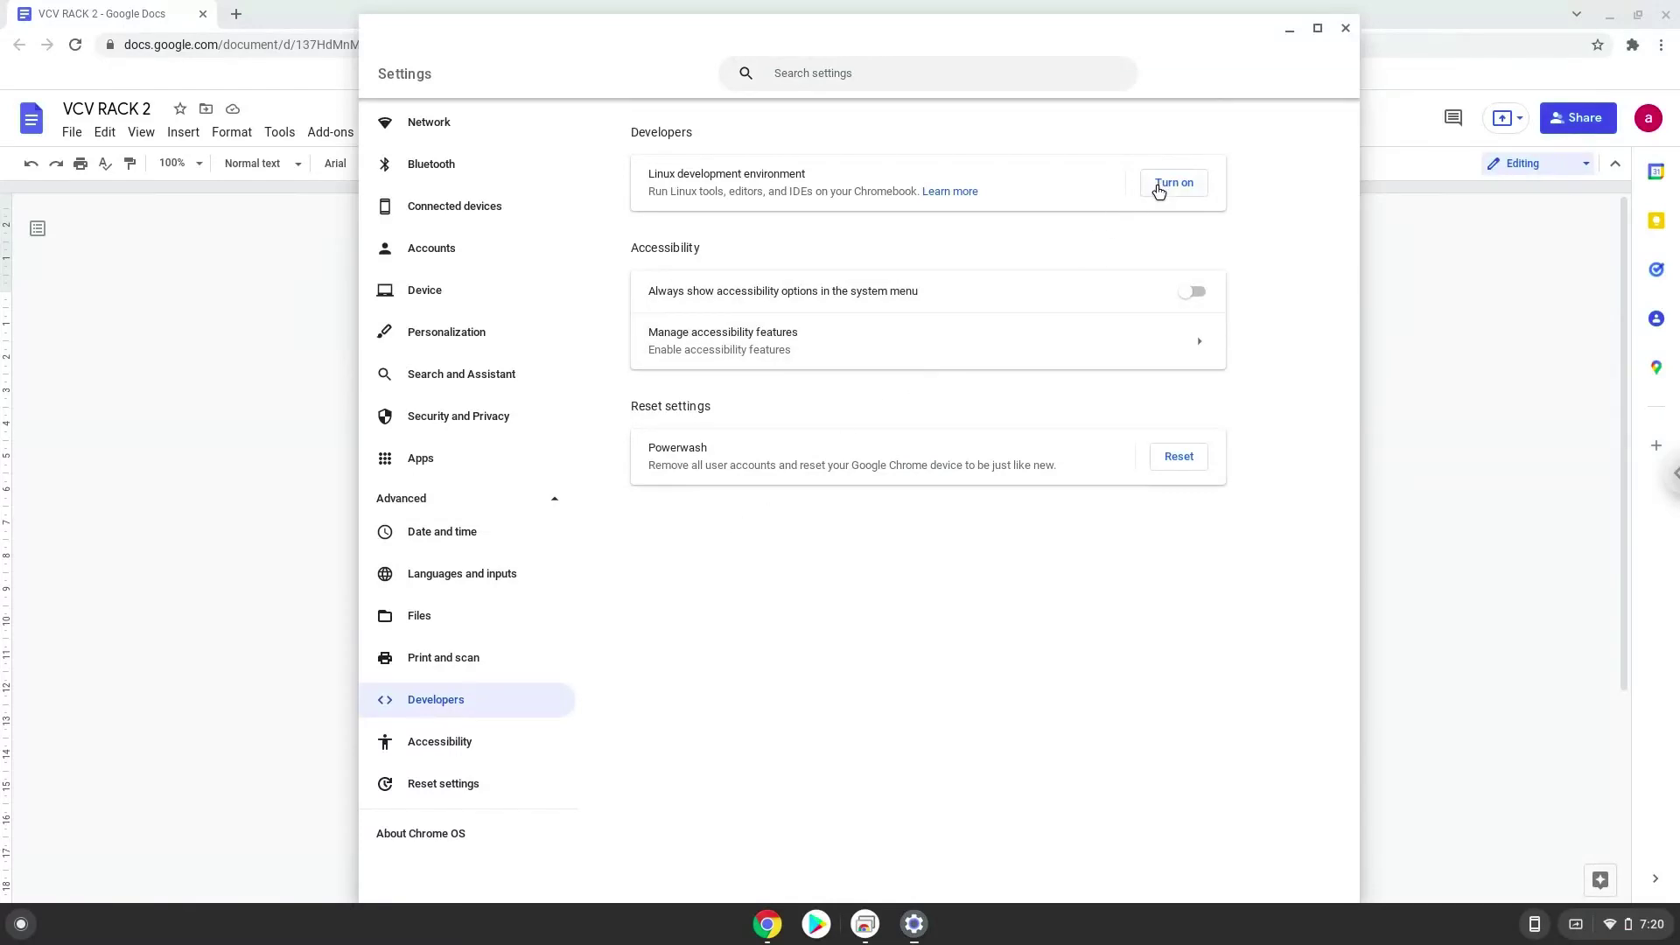
left_click(1159, 190)
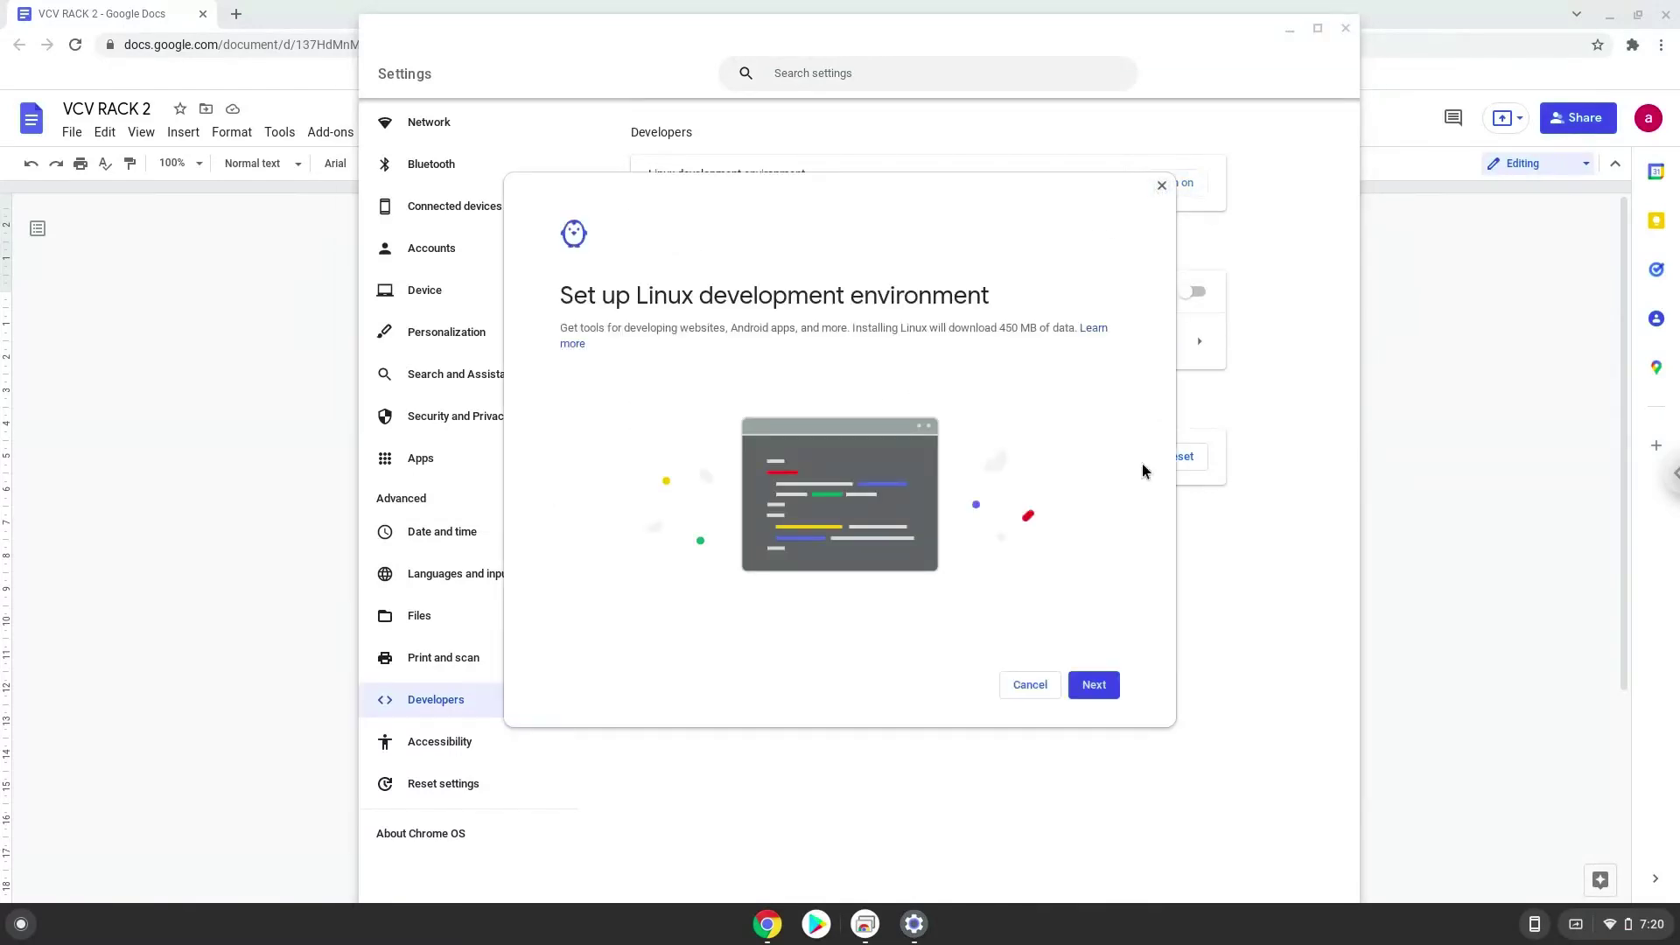
left_click(1097, 688)
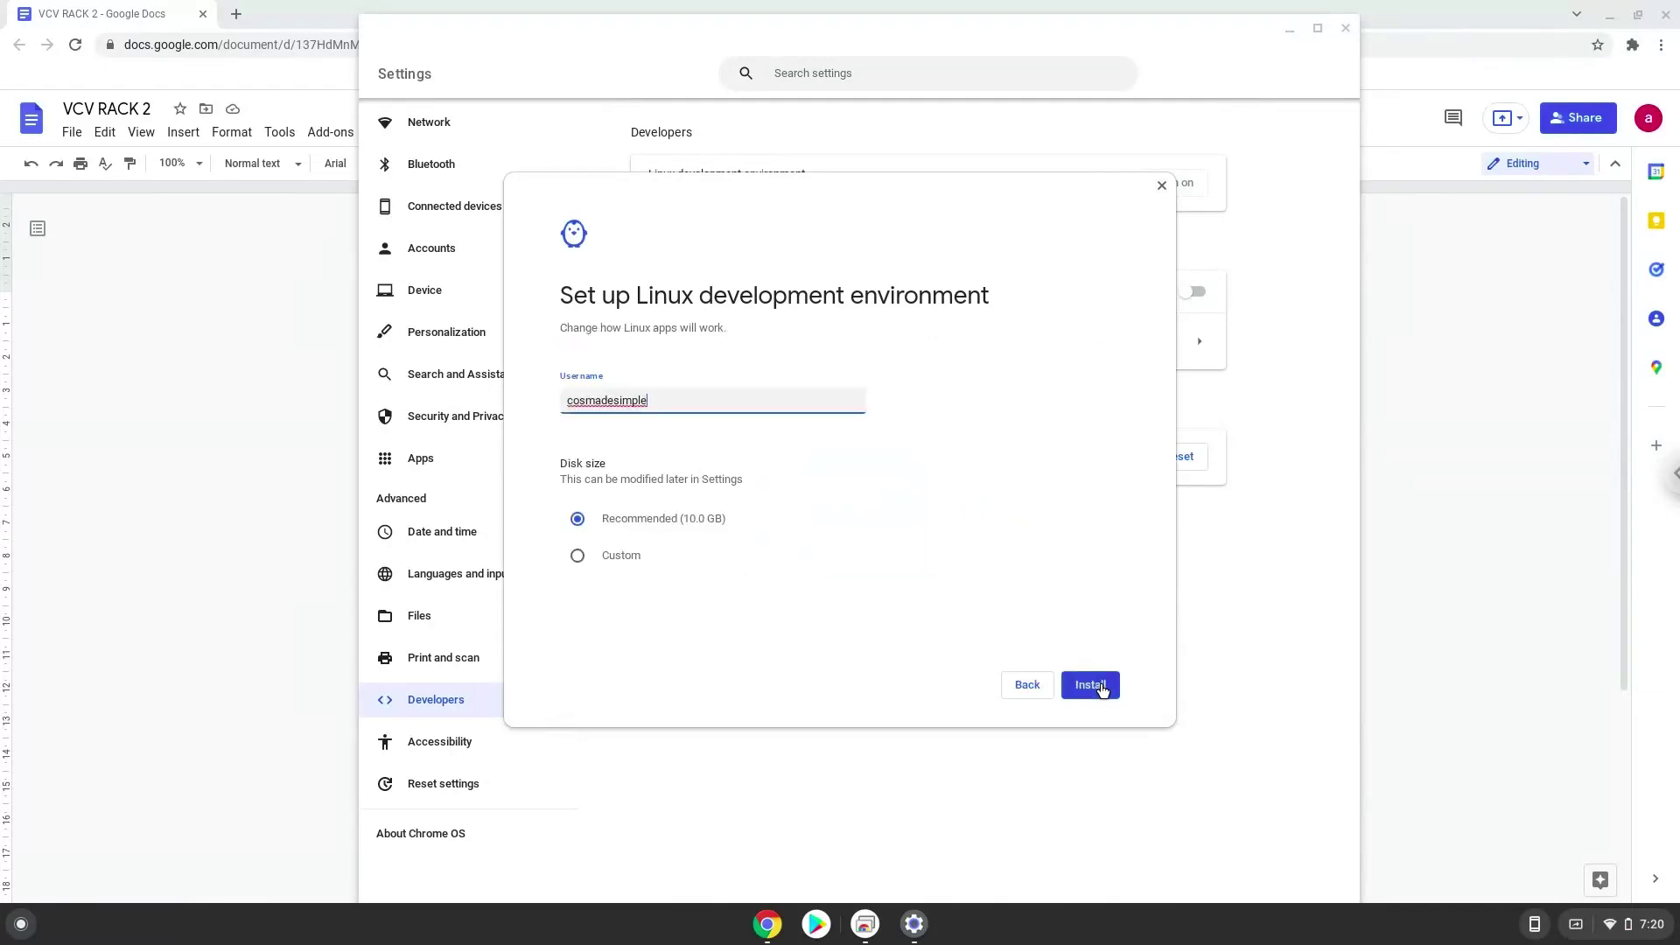
left_click(1091, 685)
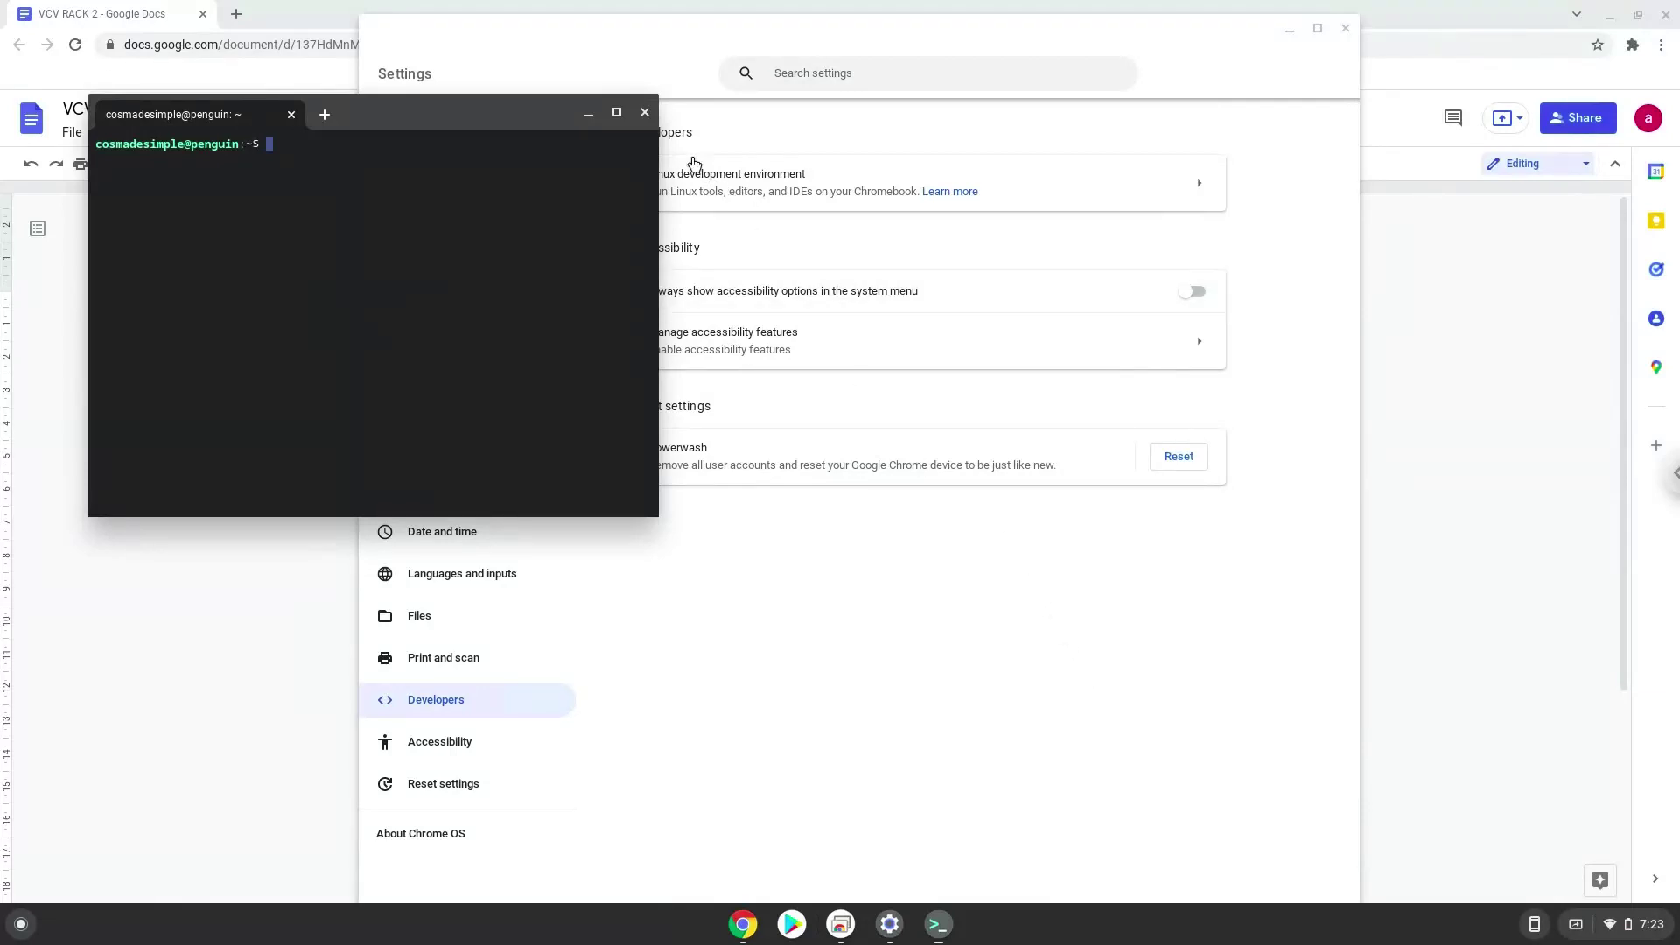
Step: Close the Terminal window that opened once the Linux installation finished
left_click(645, 114)
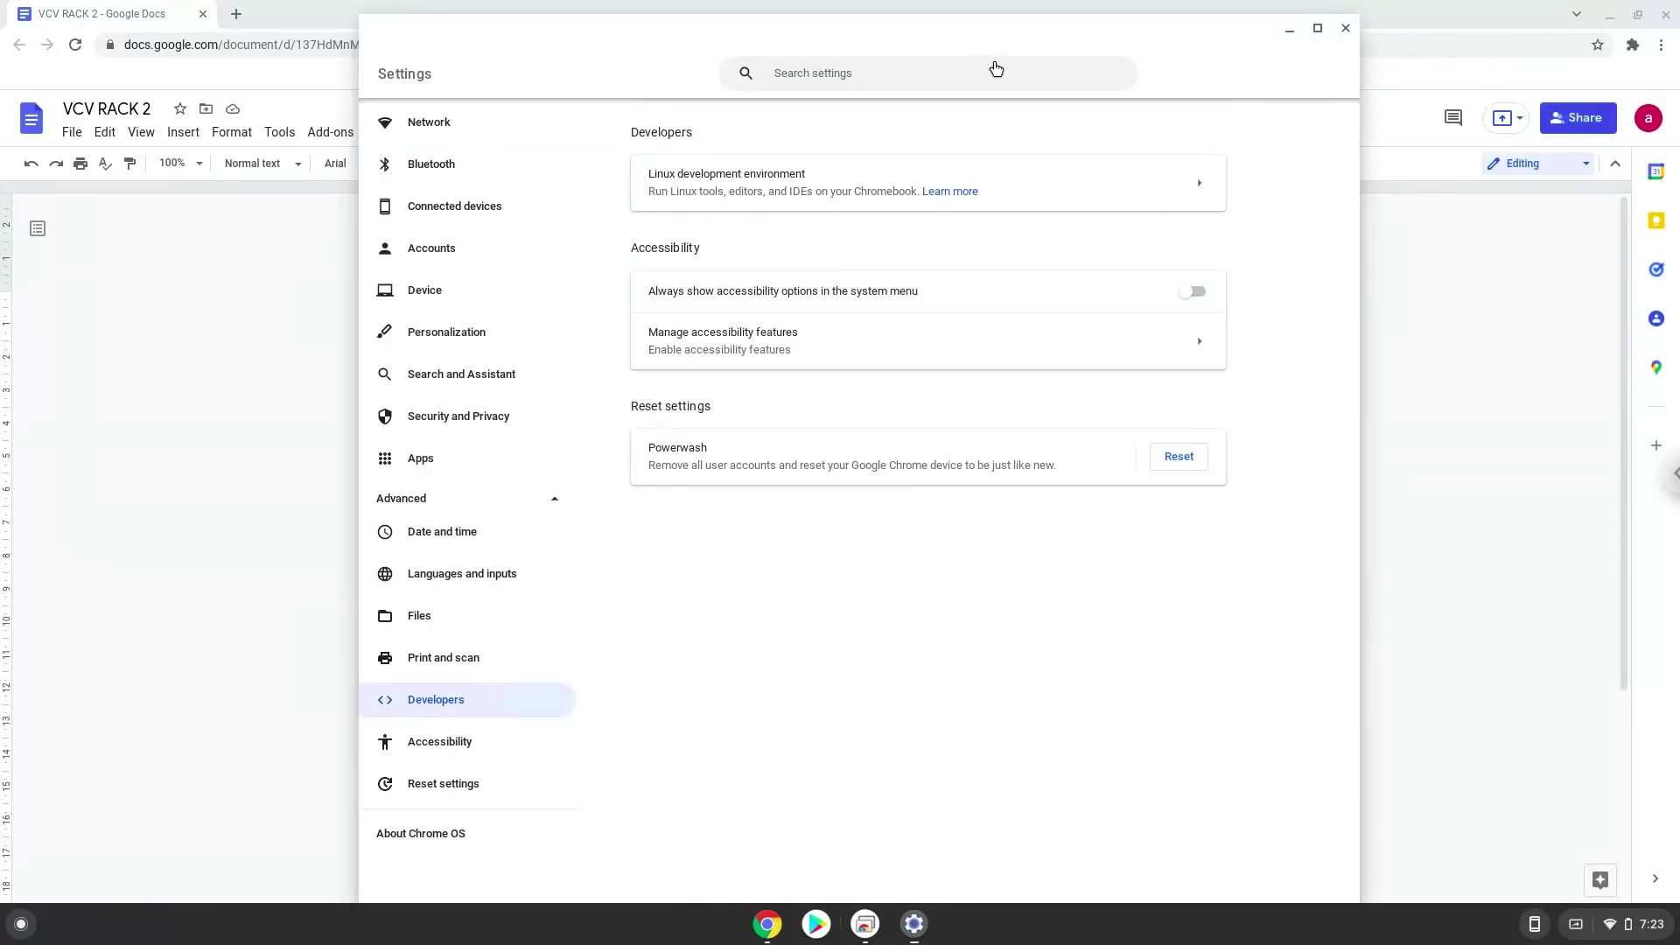
Step: Close Settings and copy the wget command for RackFree-2.0.6-lin.zip from the Doc
left_click(1346, 29)
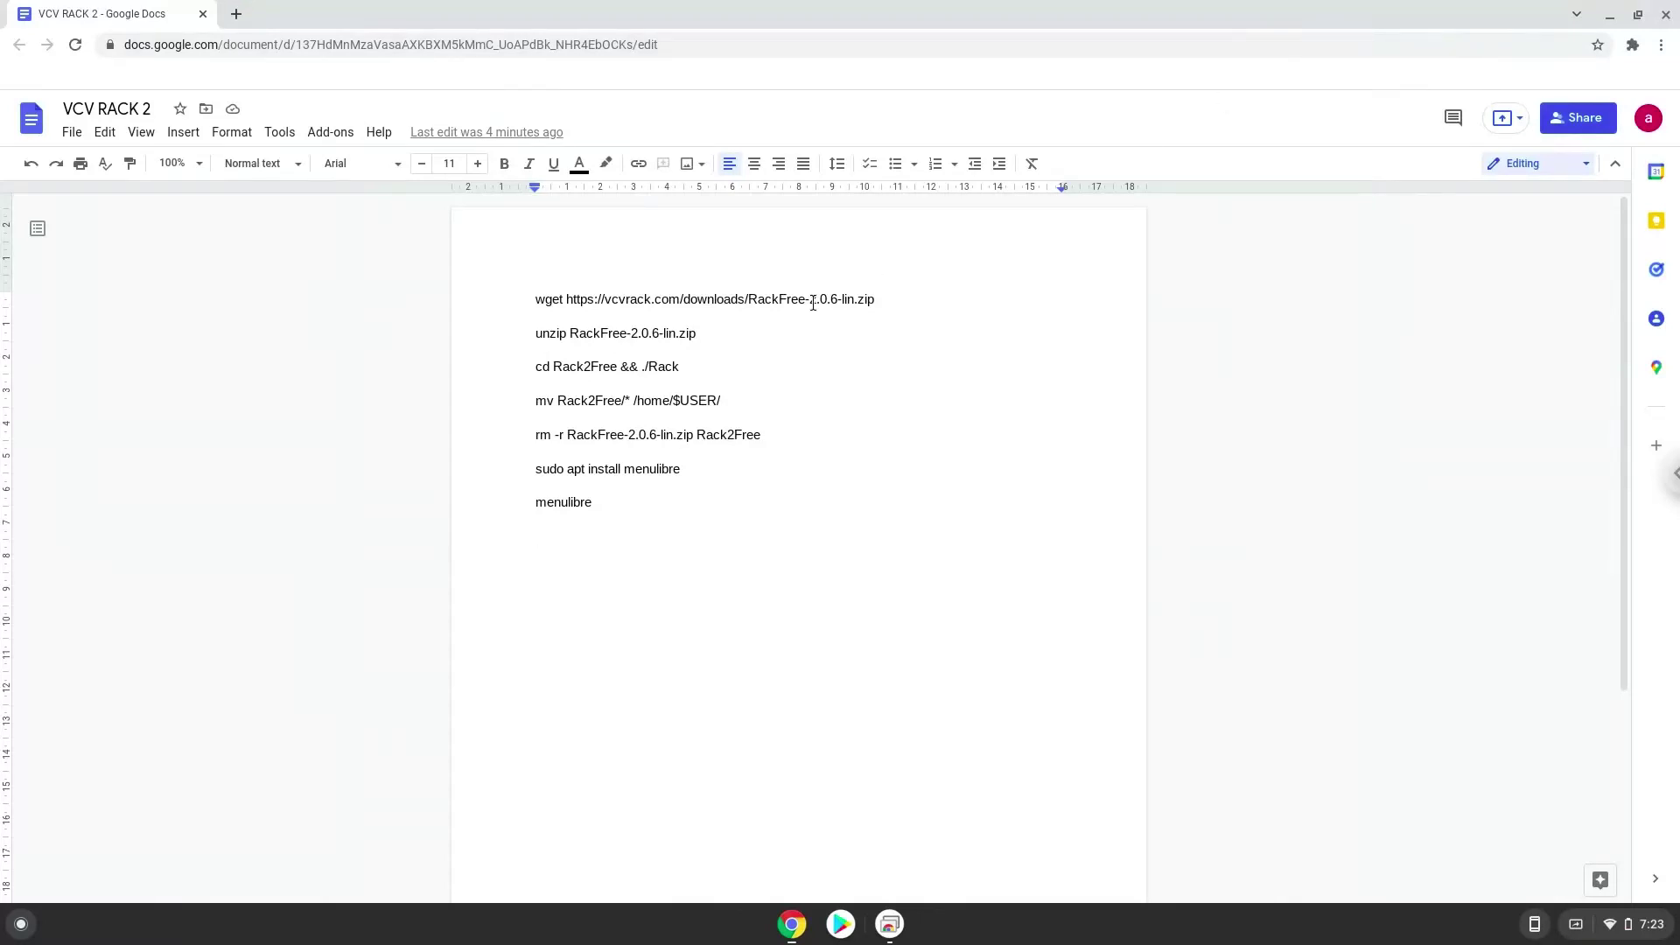
triple_click(813, 303)
right_click(813, 303)
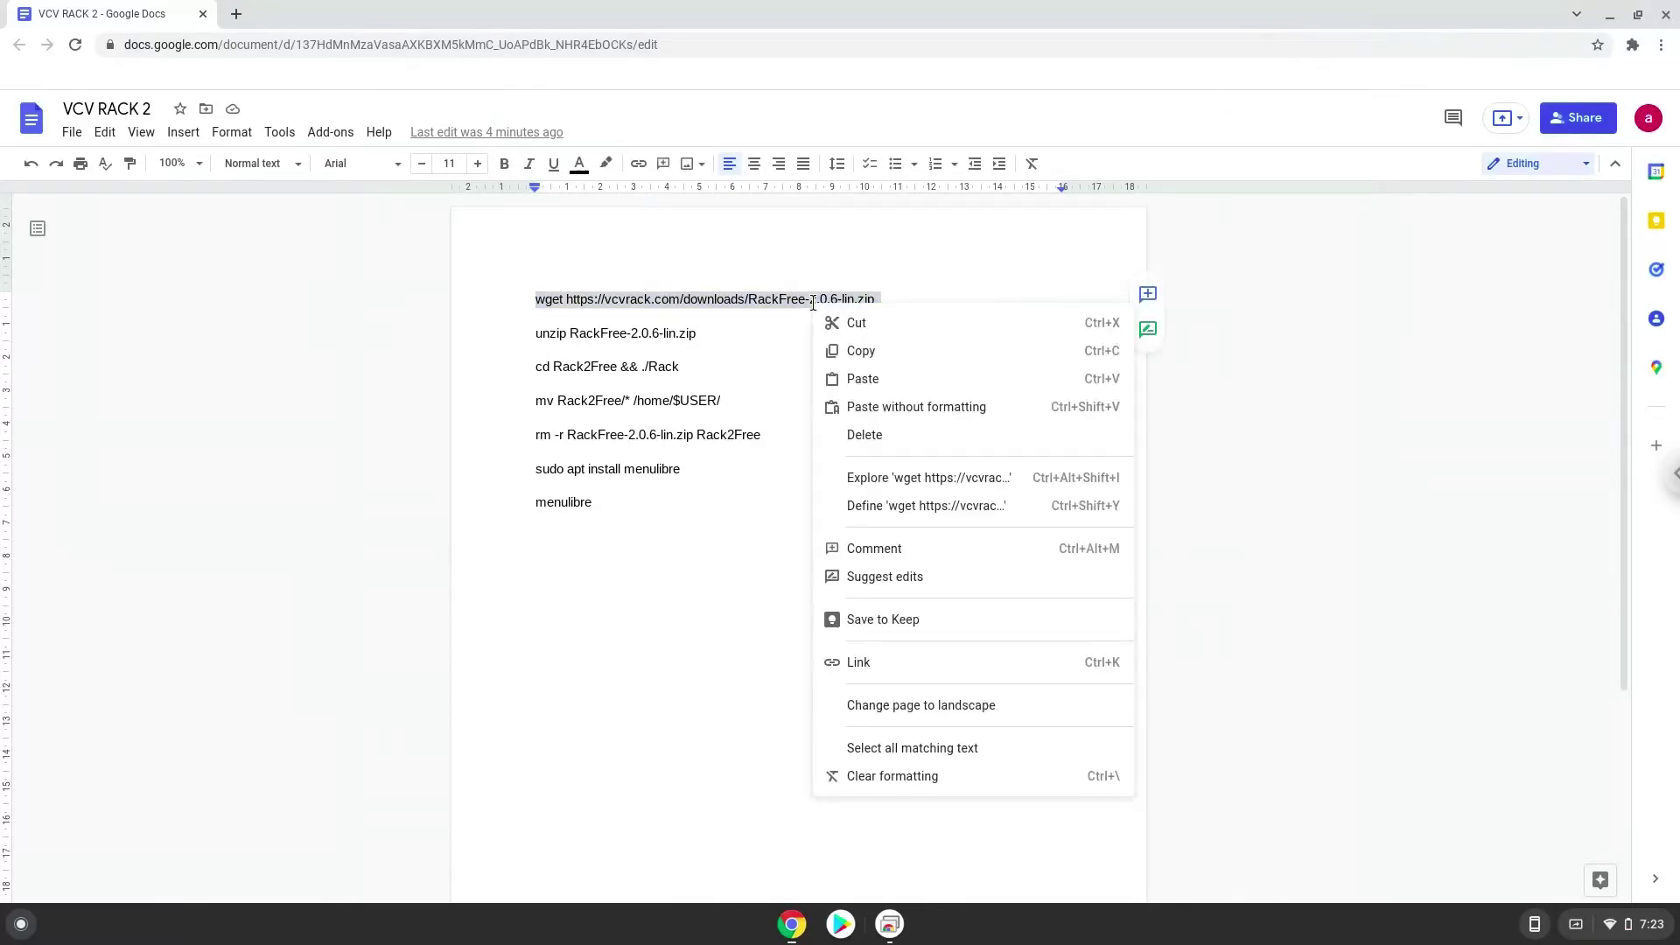
left_click(844, 350)
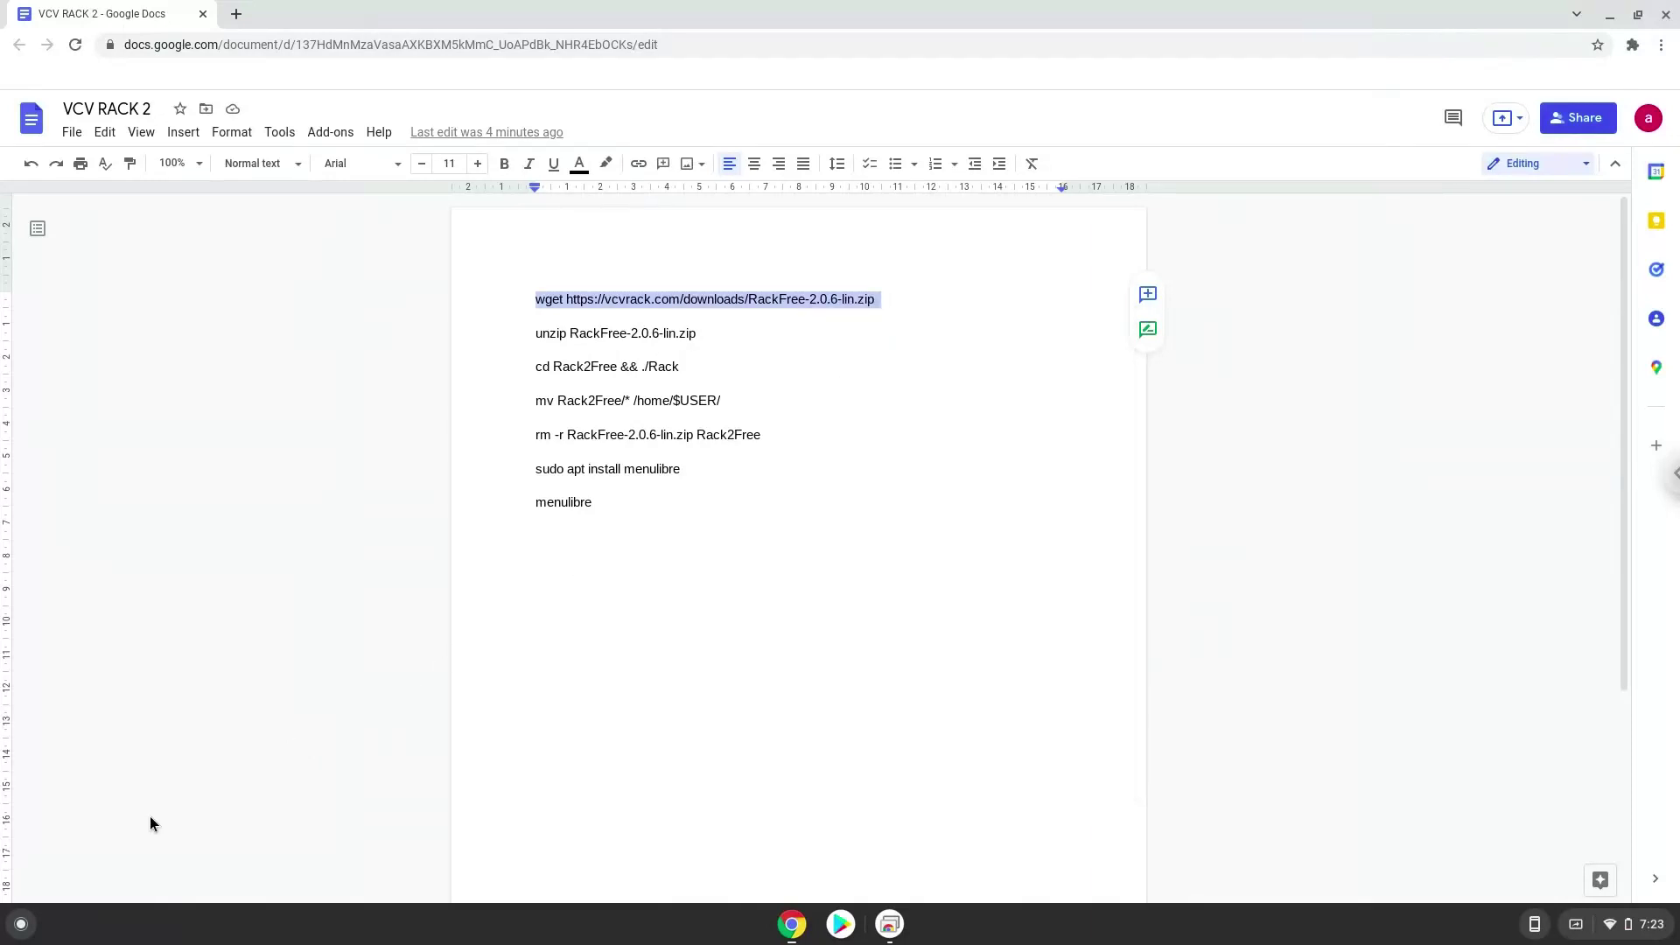
Step: Open the Terminal app by searching 'ter' in the launcher
left_click(22, 926)
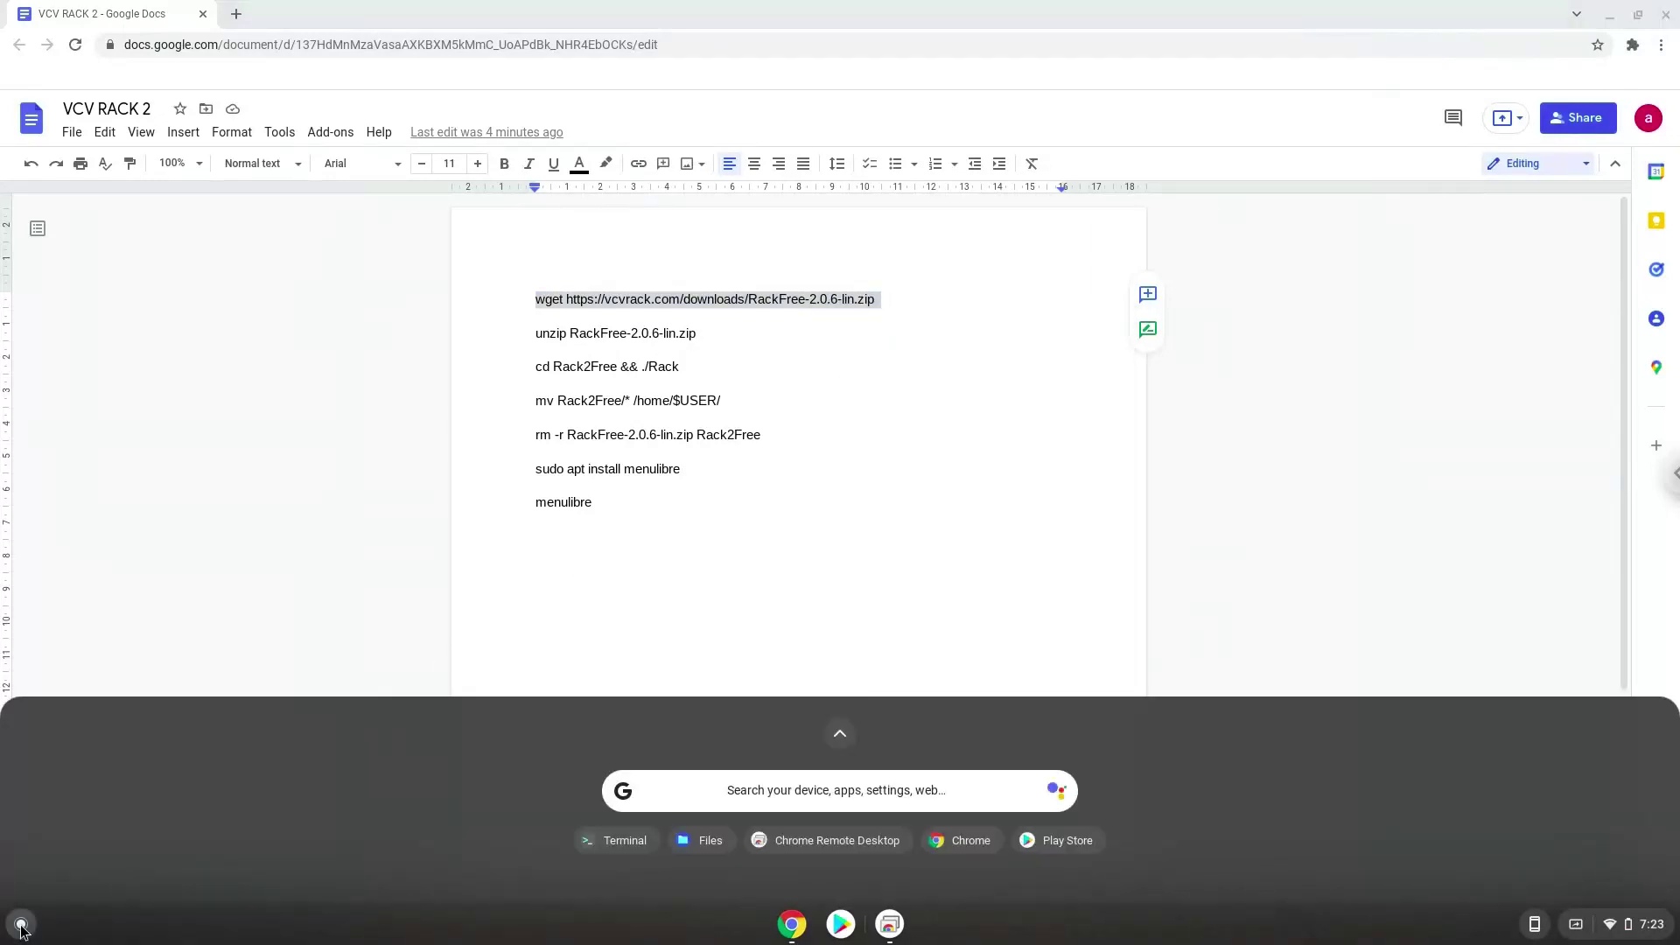
type("terminal")
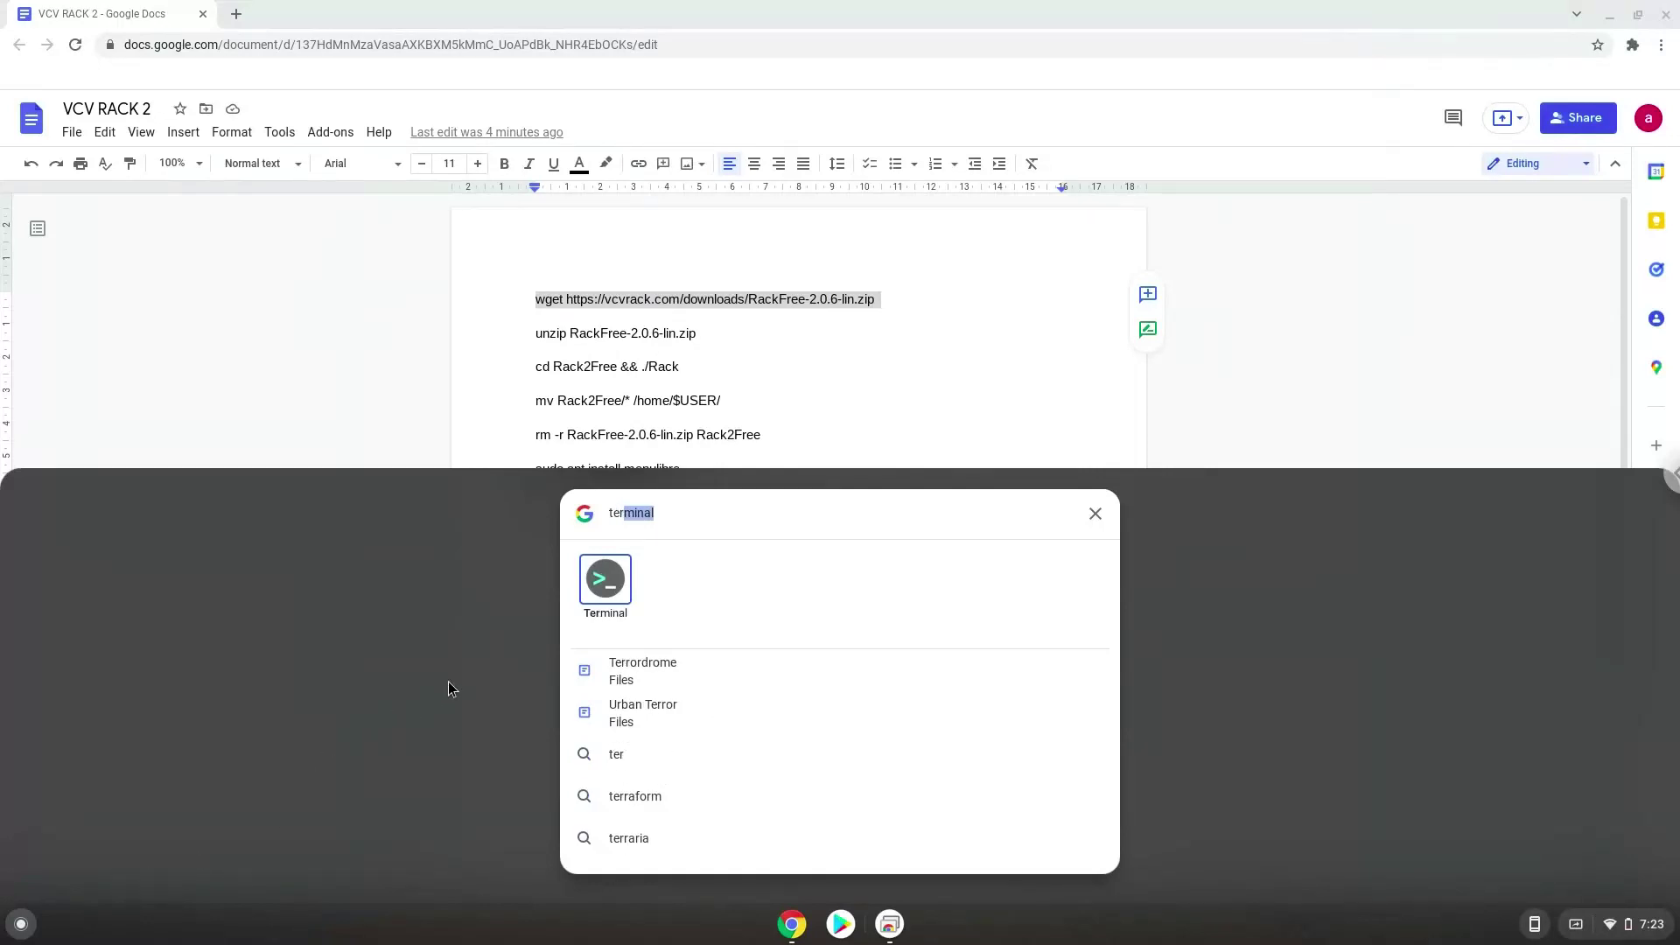
left_click(604, 579)
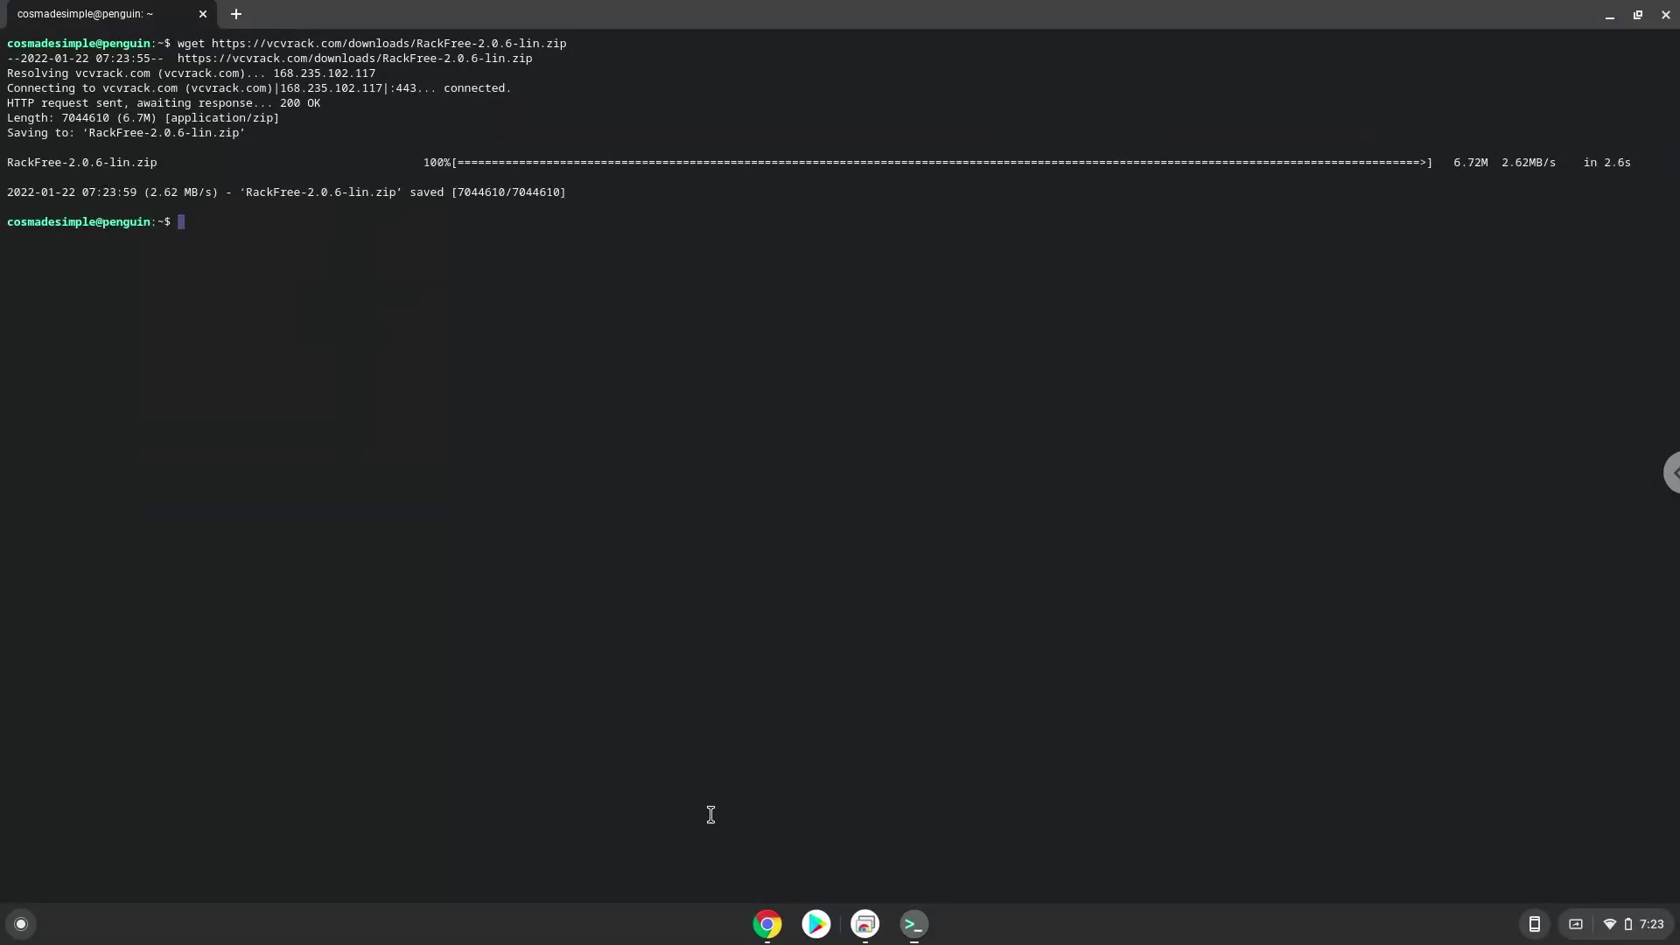
Step: Copy the unzip command from the Doc and run it in Terminal to extract Rack2Free
left_click(767, 925)
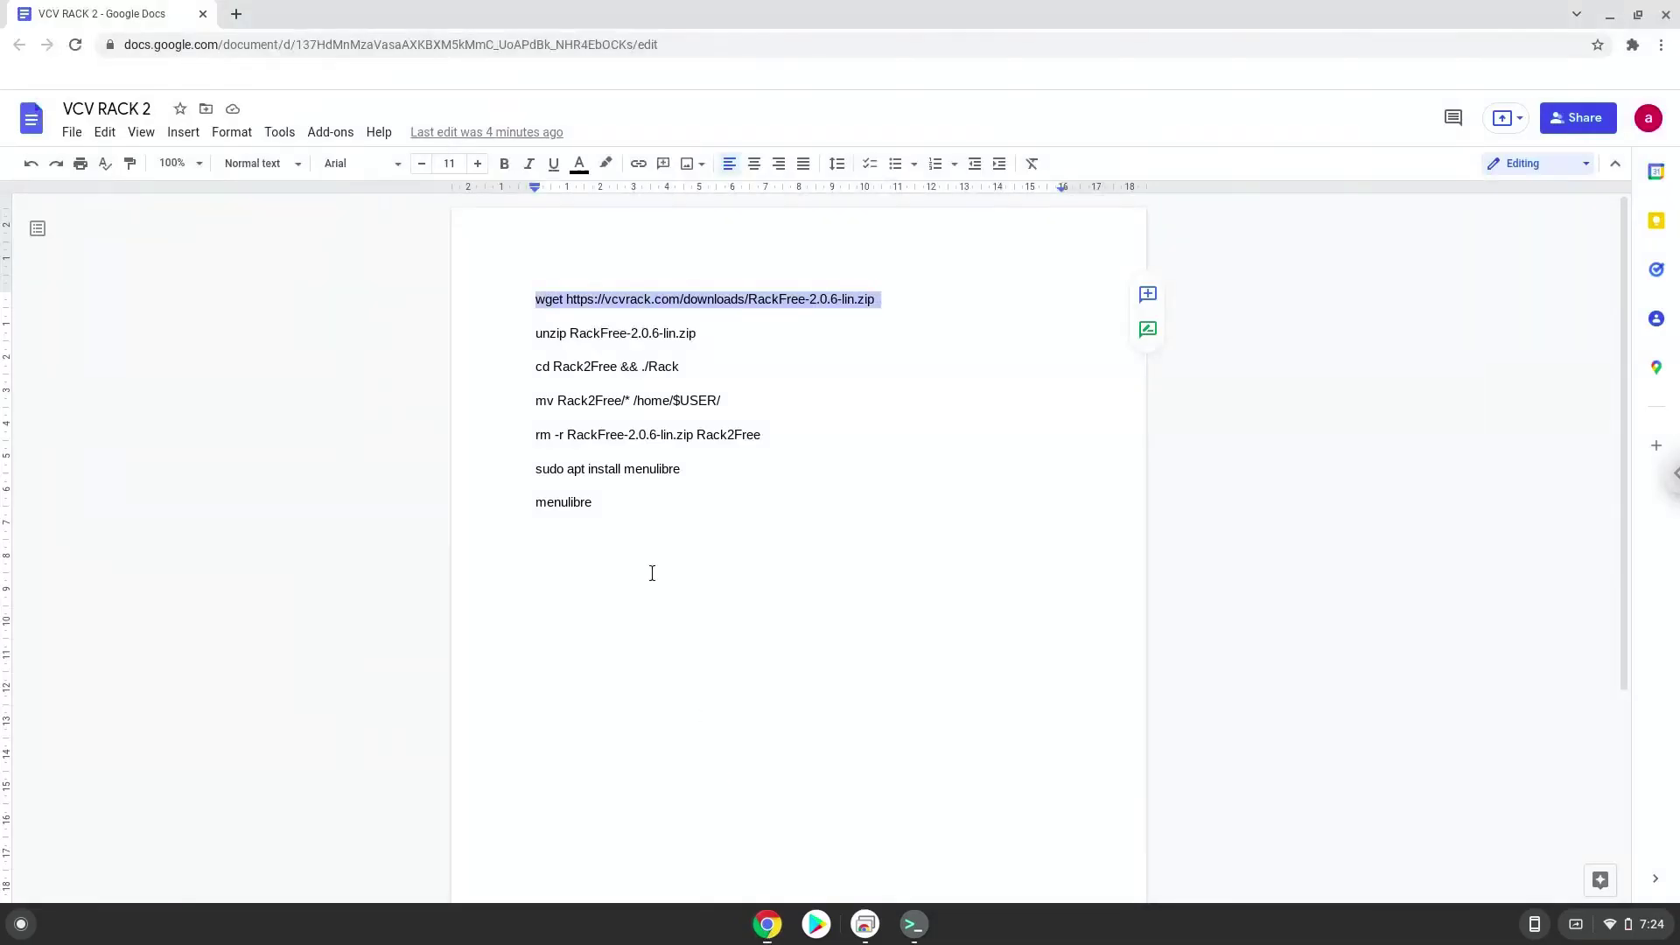
triple_click(587, 337)
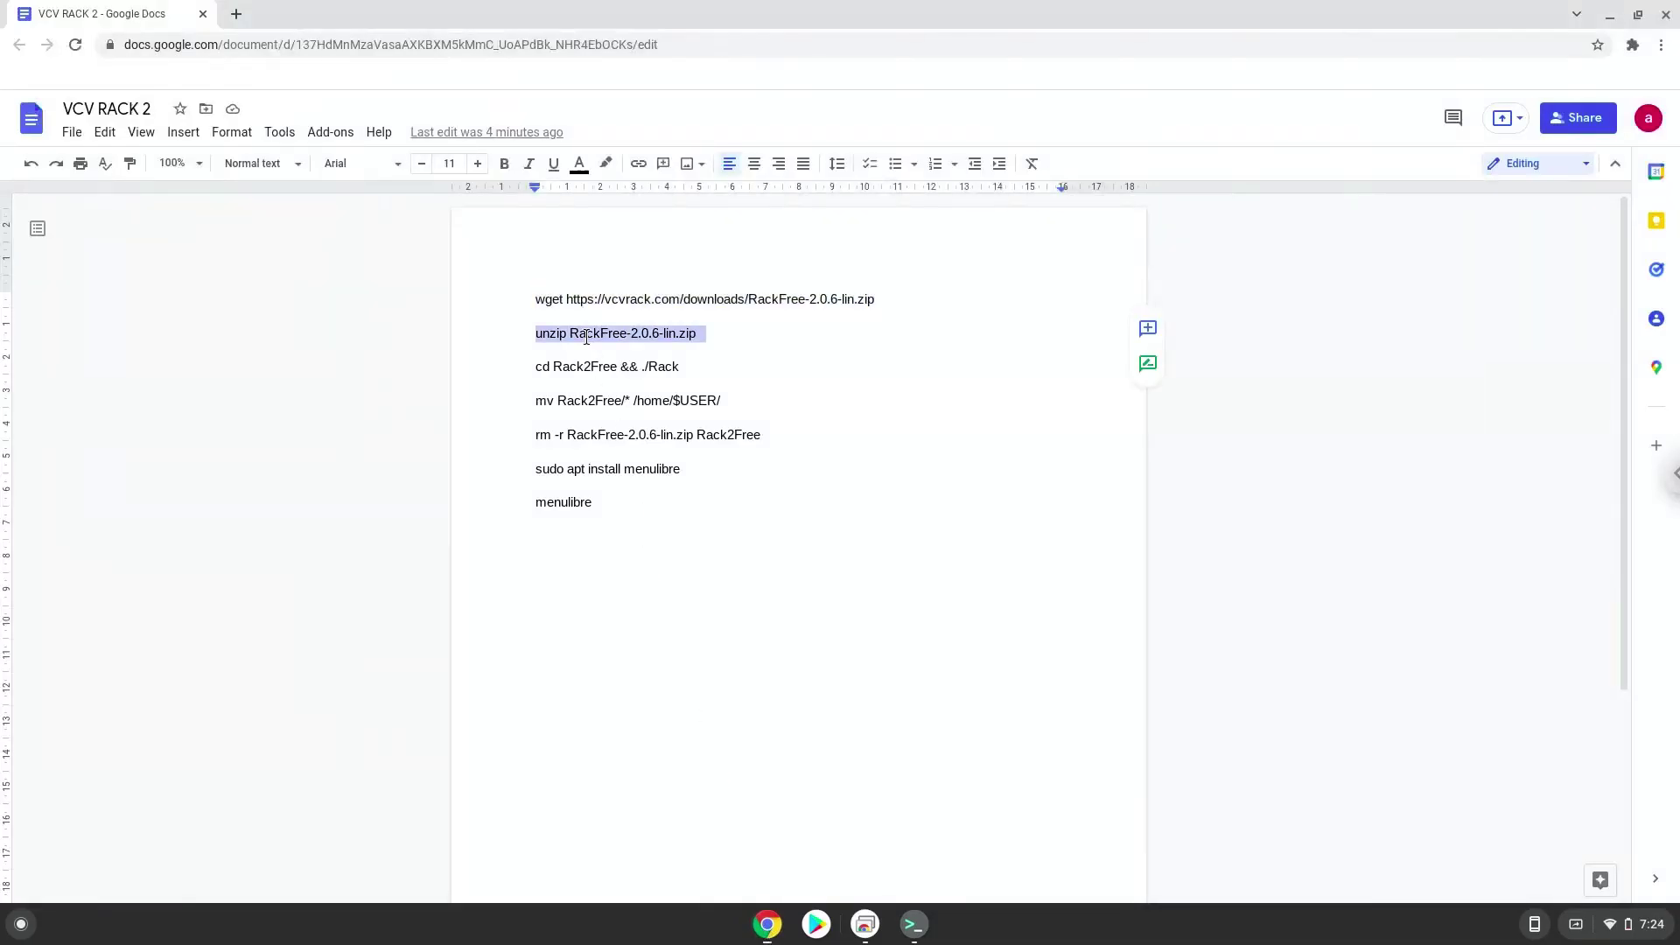
right_click(586, 339)
left_click(626, 386)
left_click(914, 925)
right_click(673, 580)
key("Return")
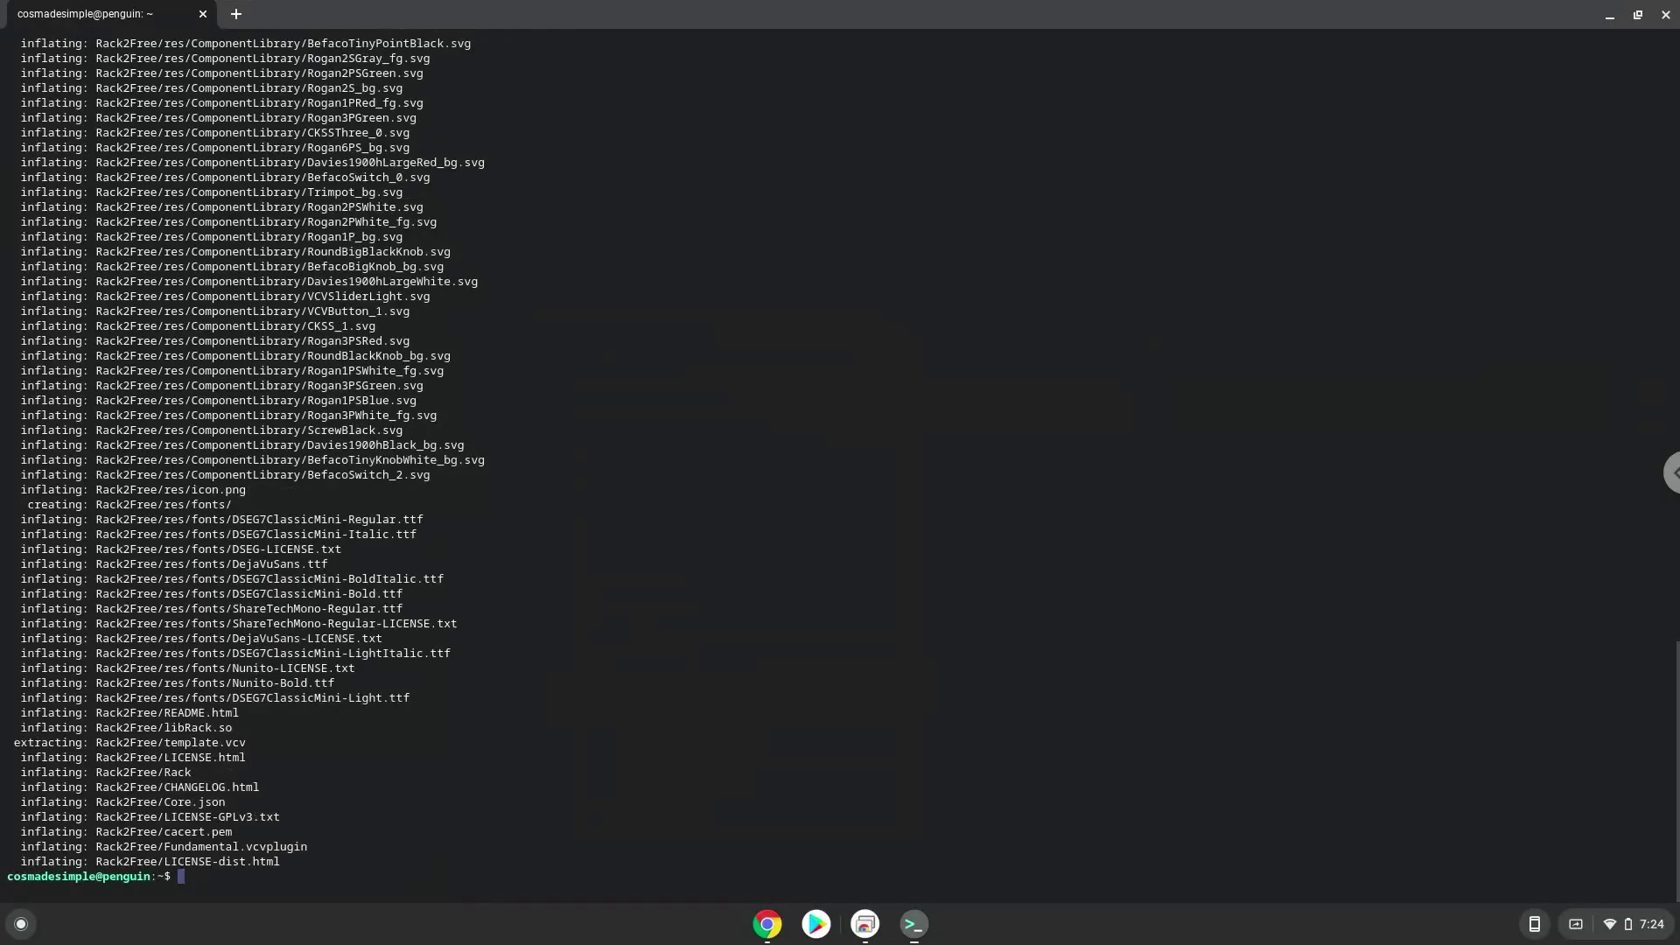
left_click(767, 924)
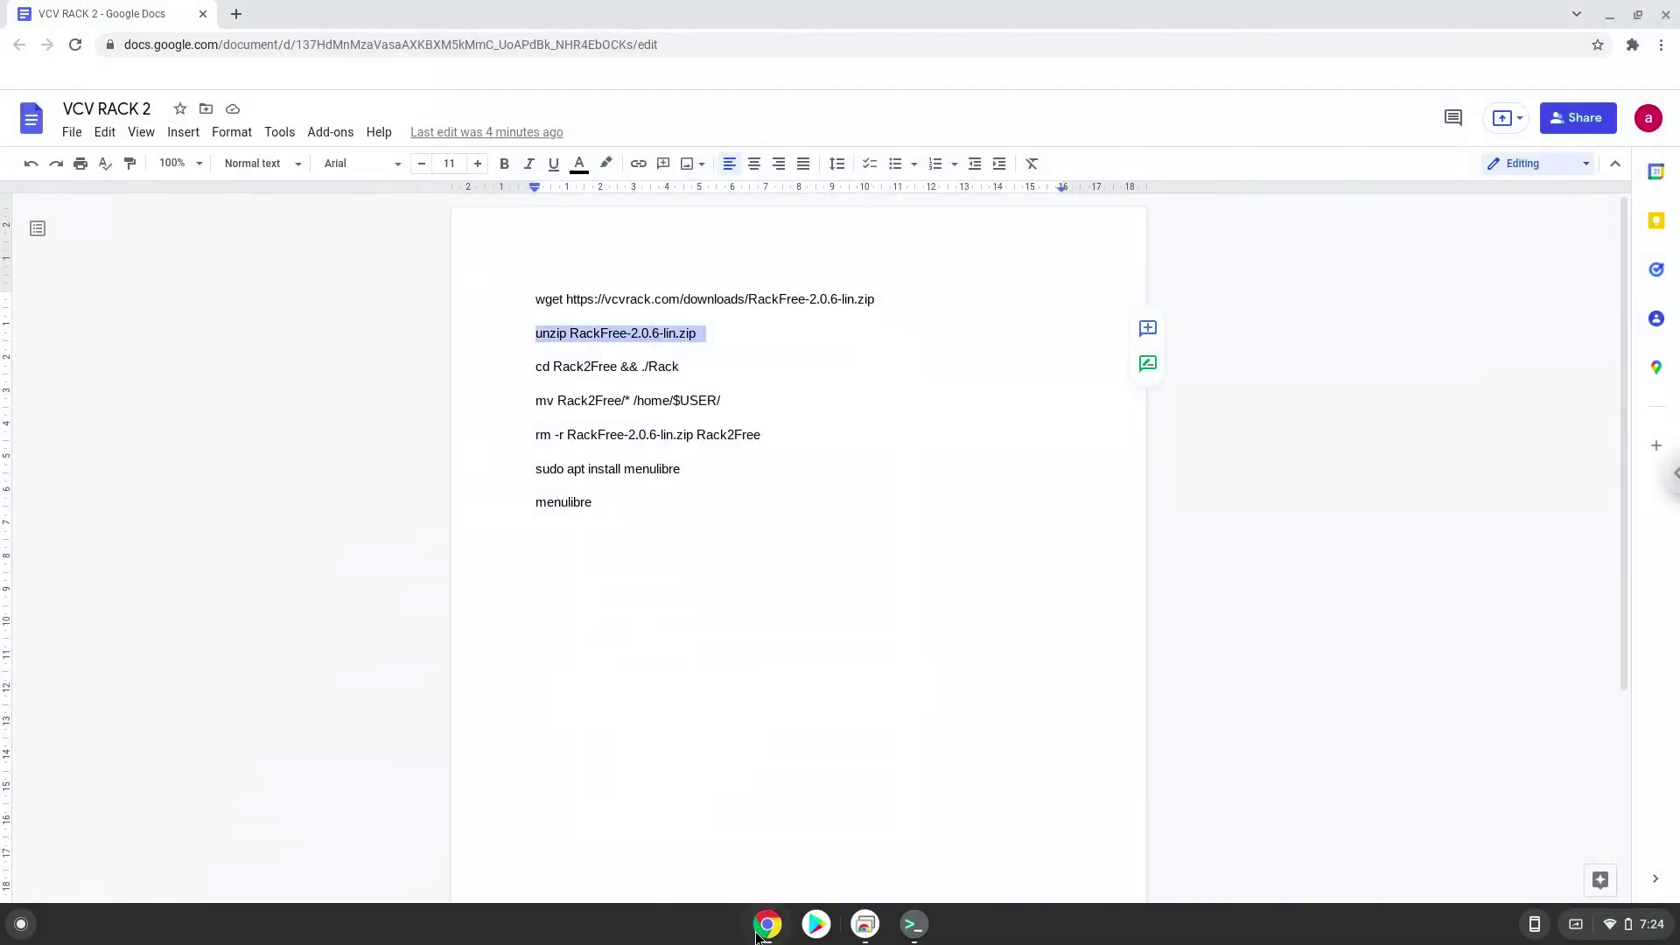
Step: Copy 'cd Rack2Free && ./Rack' from the Doc and run it in Terminal
triple_click(573, 371)
right_click(574, 371)
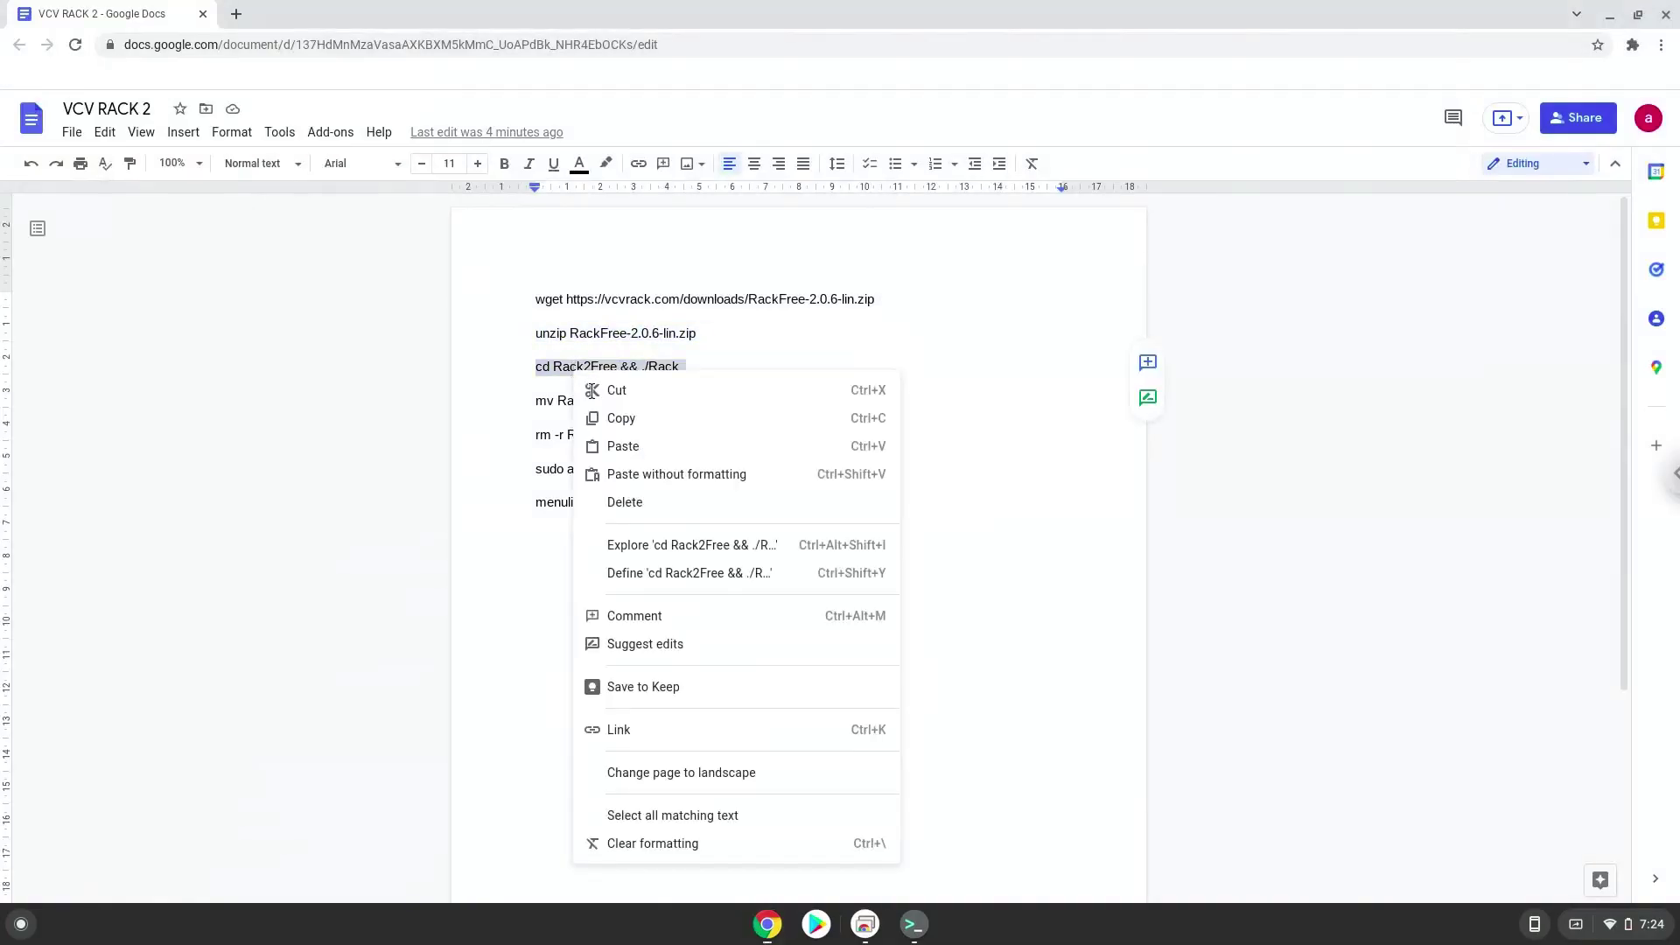
left_click(625, 420)
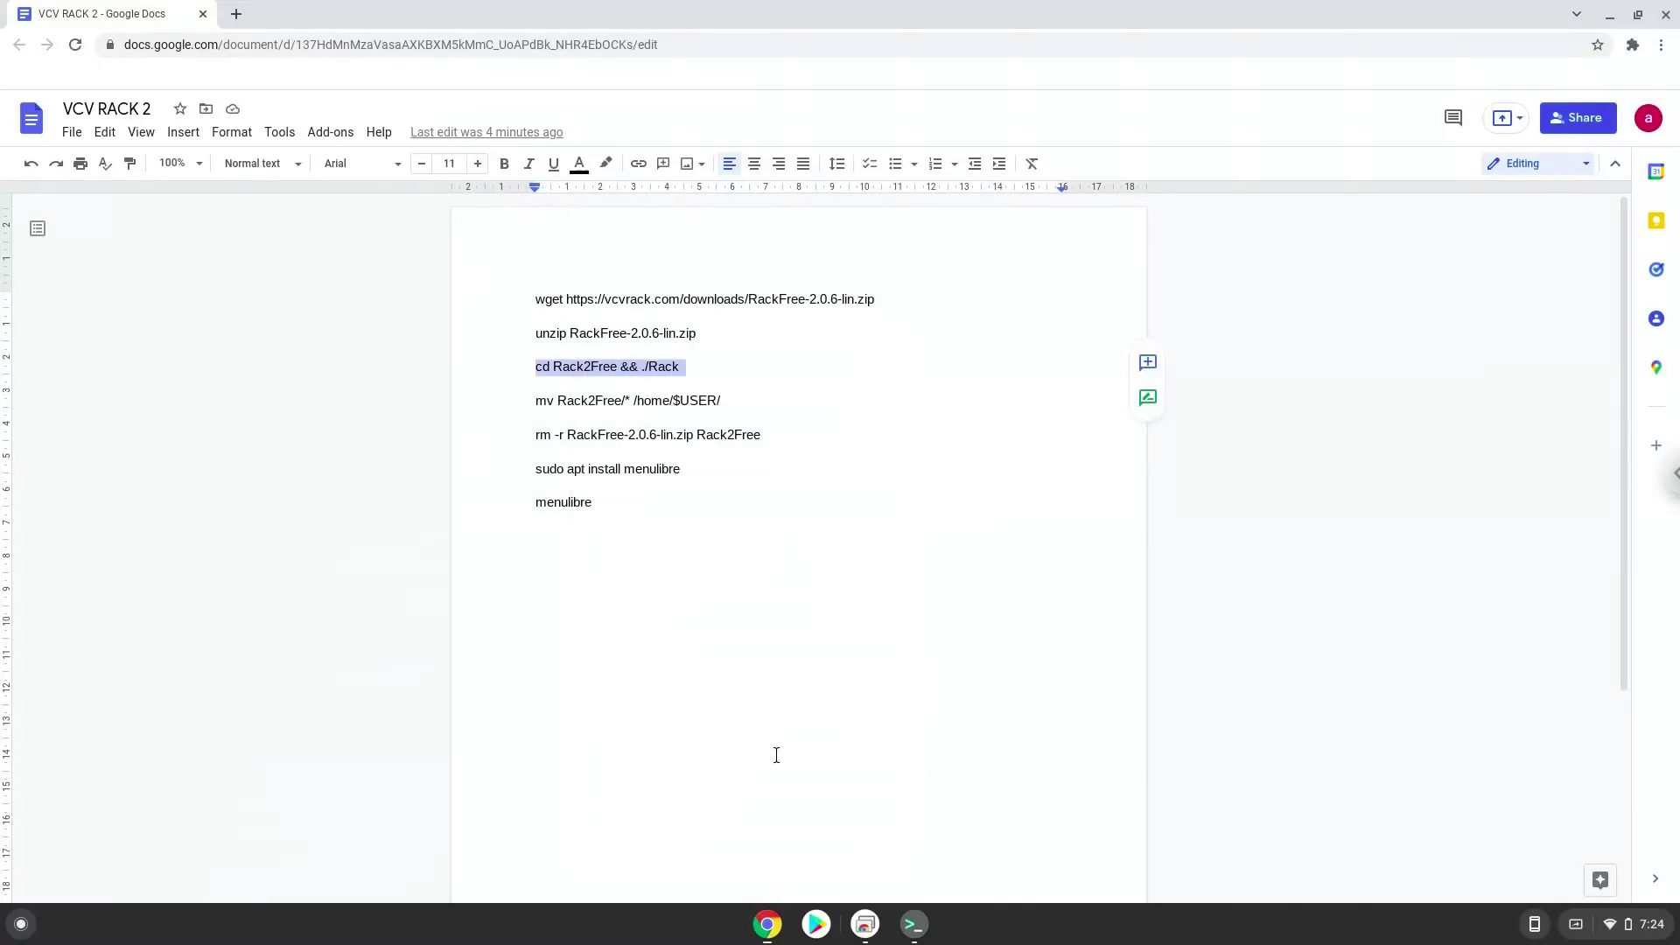
left_click(915, 926)
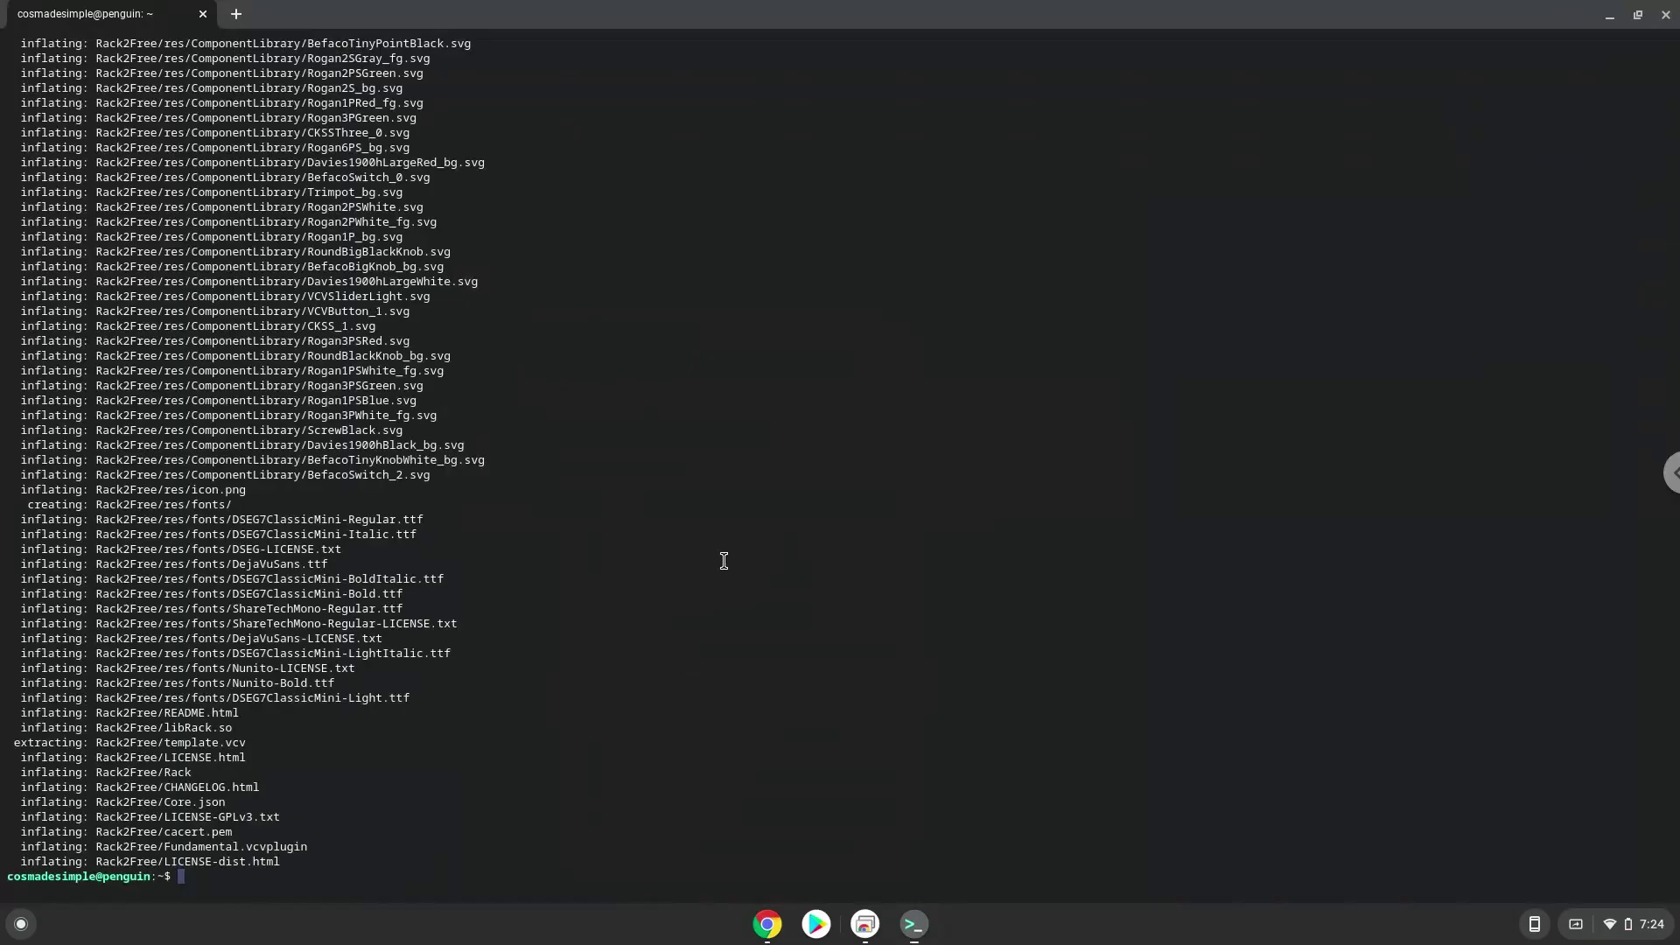
key("ctrl+shift+v")
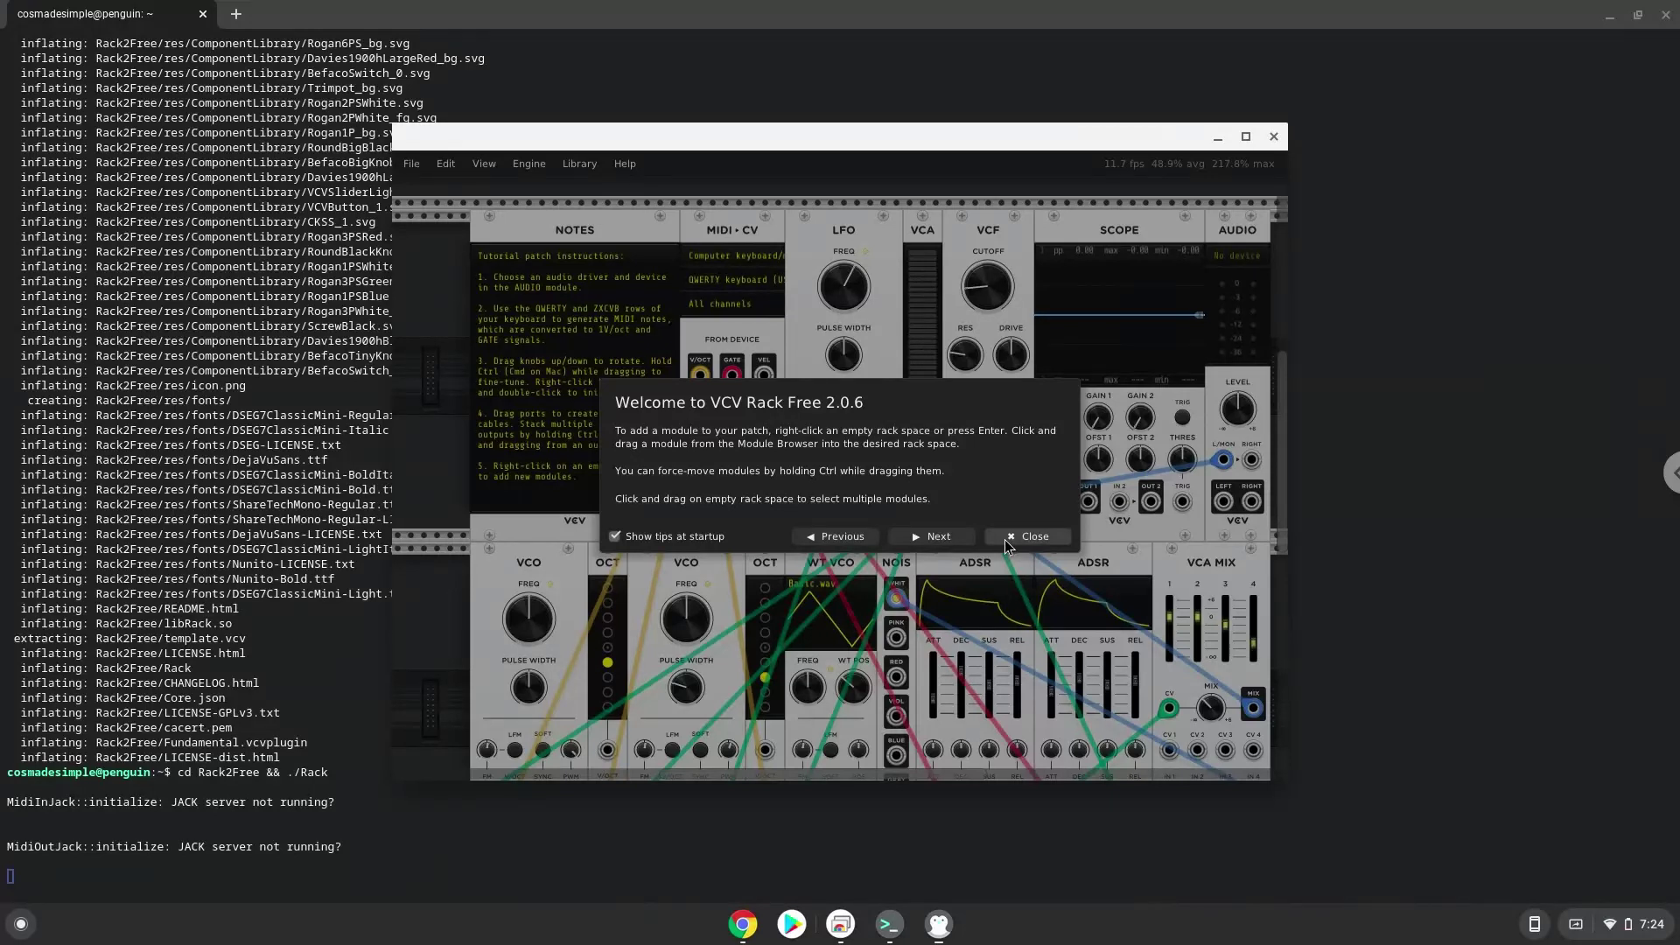
Step: Dismiss the welcome tips, quit VCV Rack, and close the Terminal window
left_click(1029, 537)
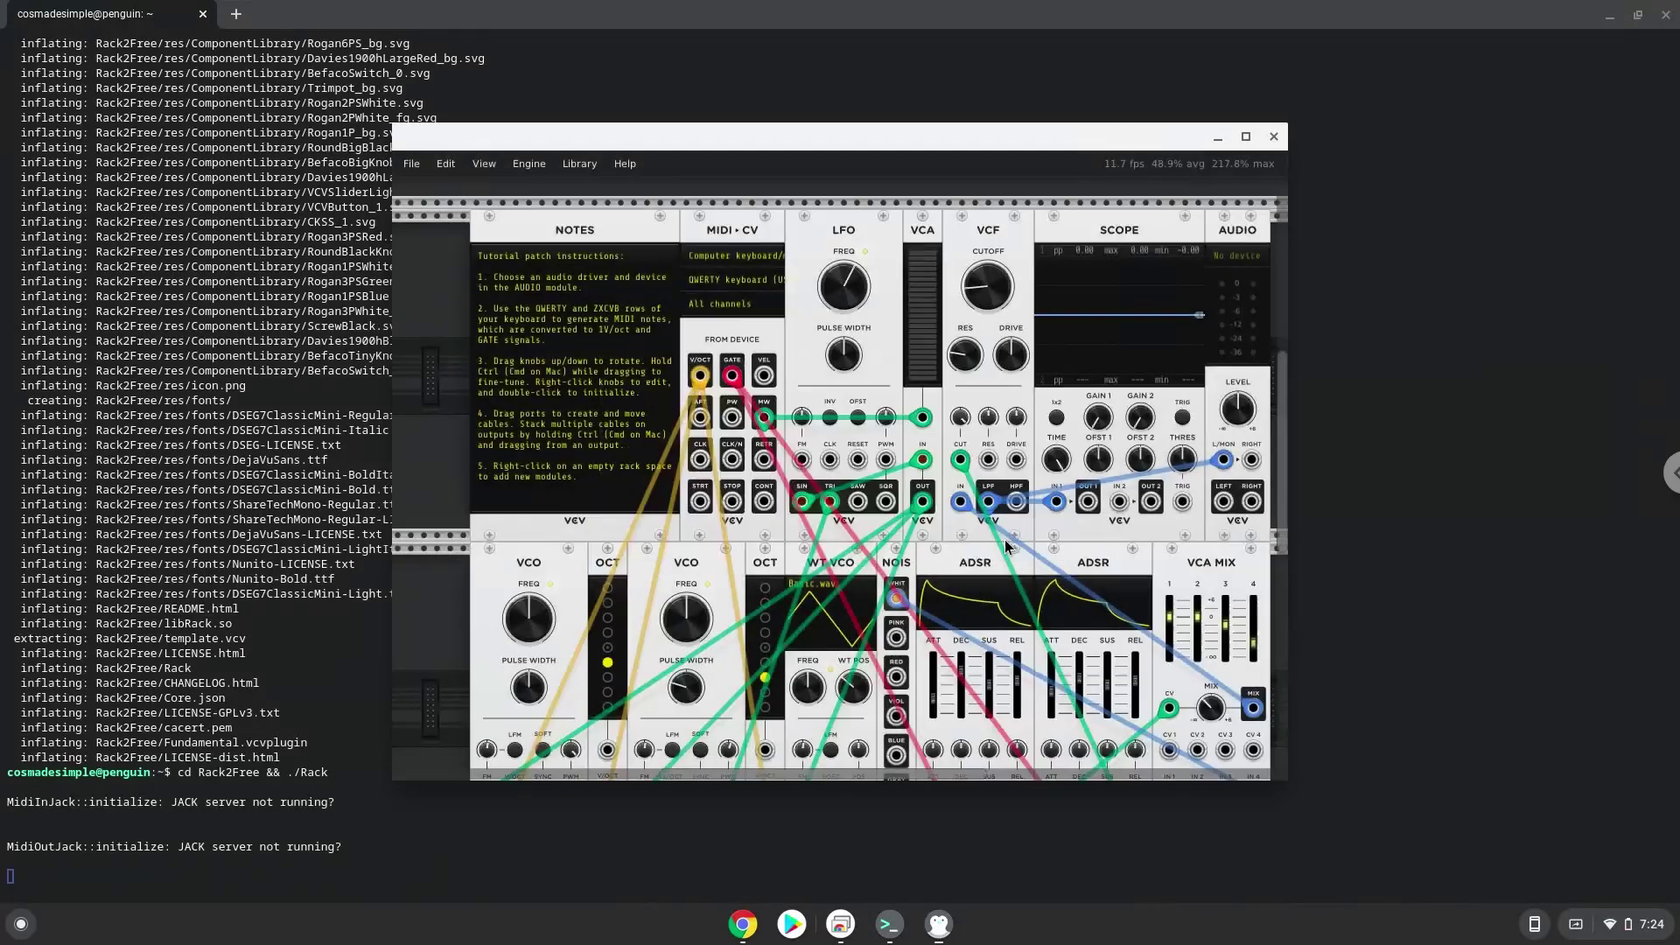
left_click(1273, 138)
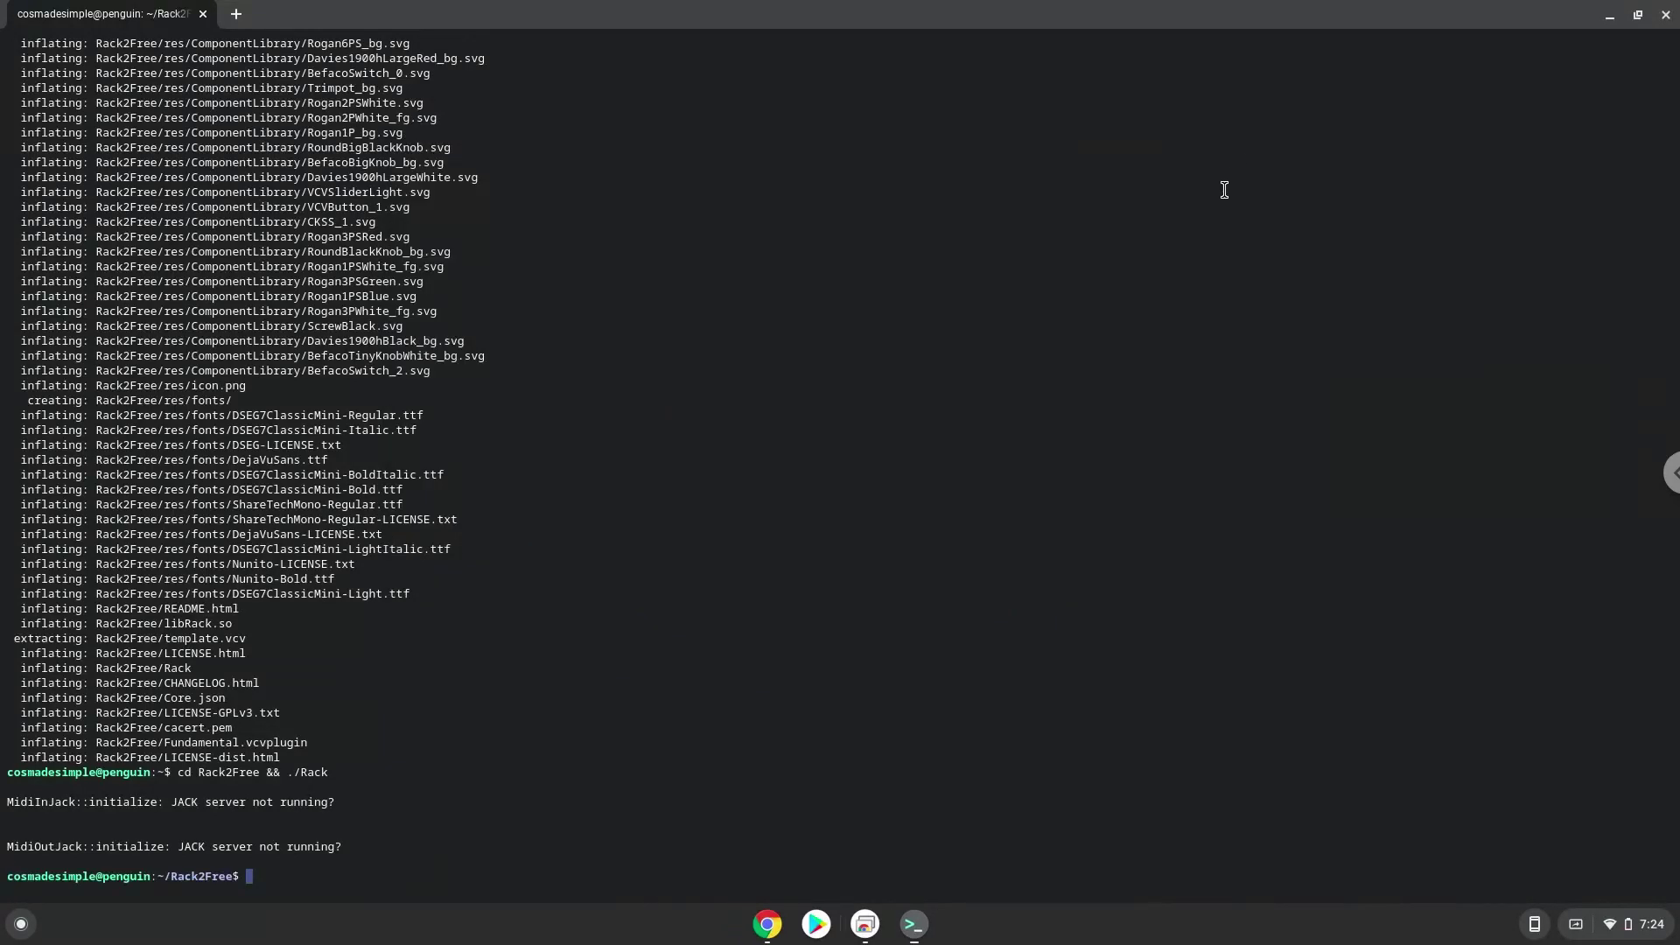
left_click(1666, 12)
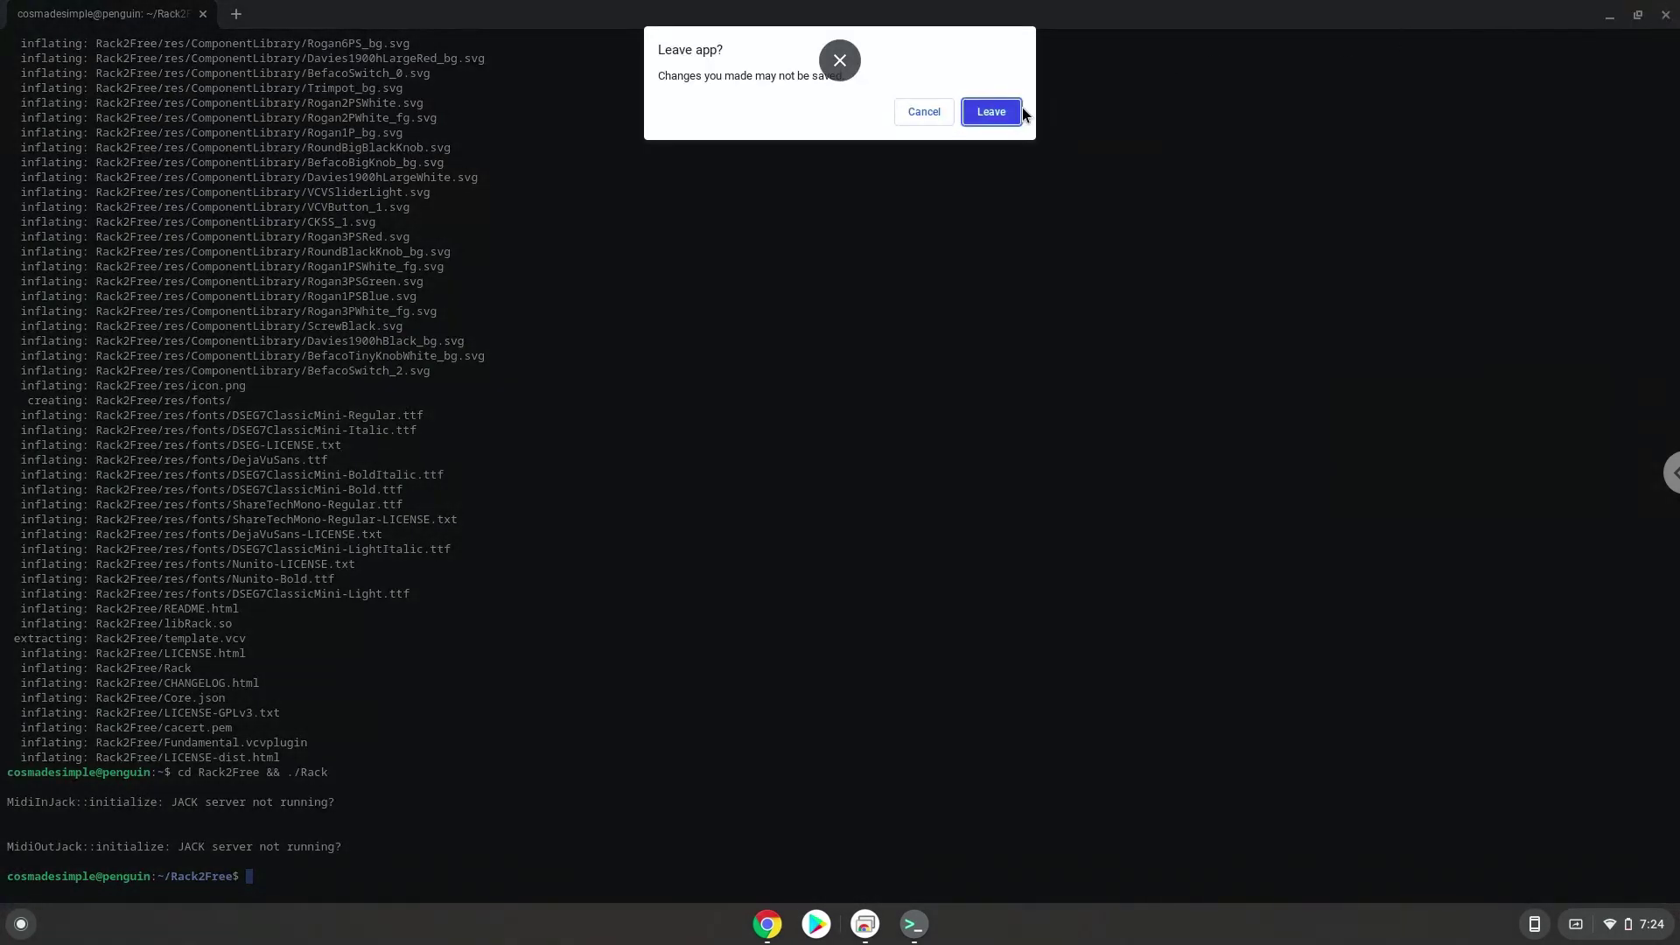
Step: Confirm closing Terminal and copy the 'mv Rack2Free/* /home/$USER/' line from the Doc
left_click(995, 118)
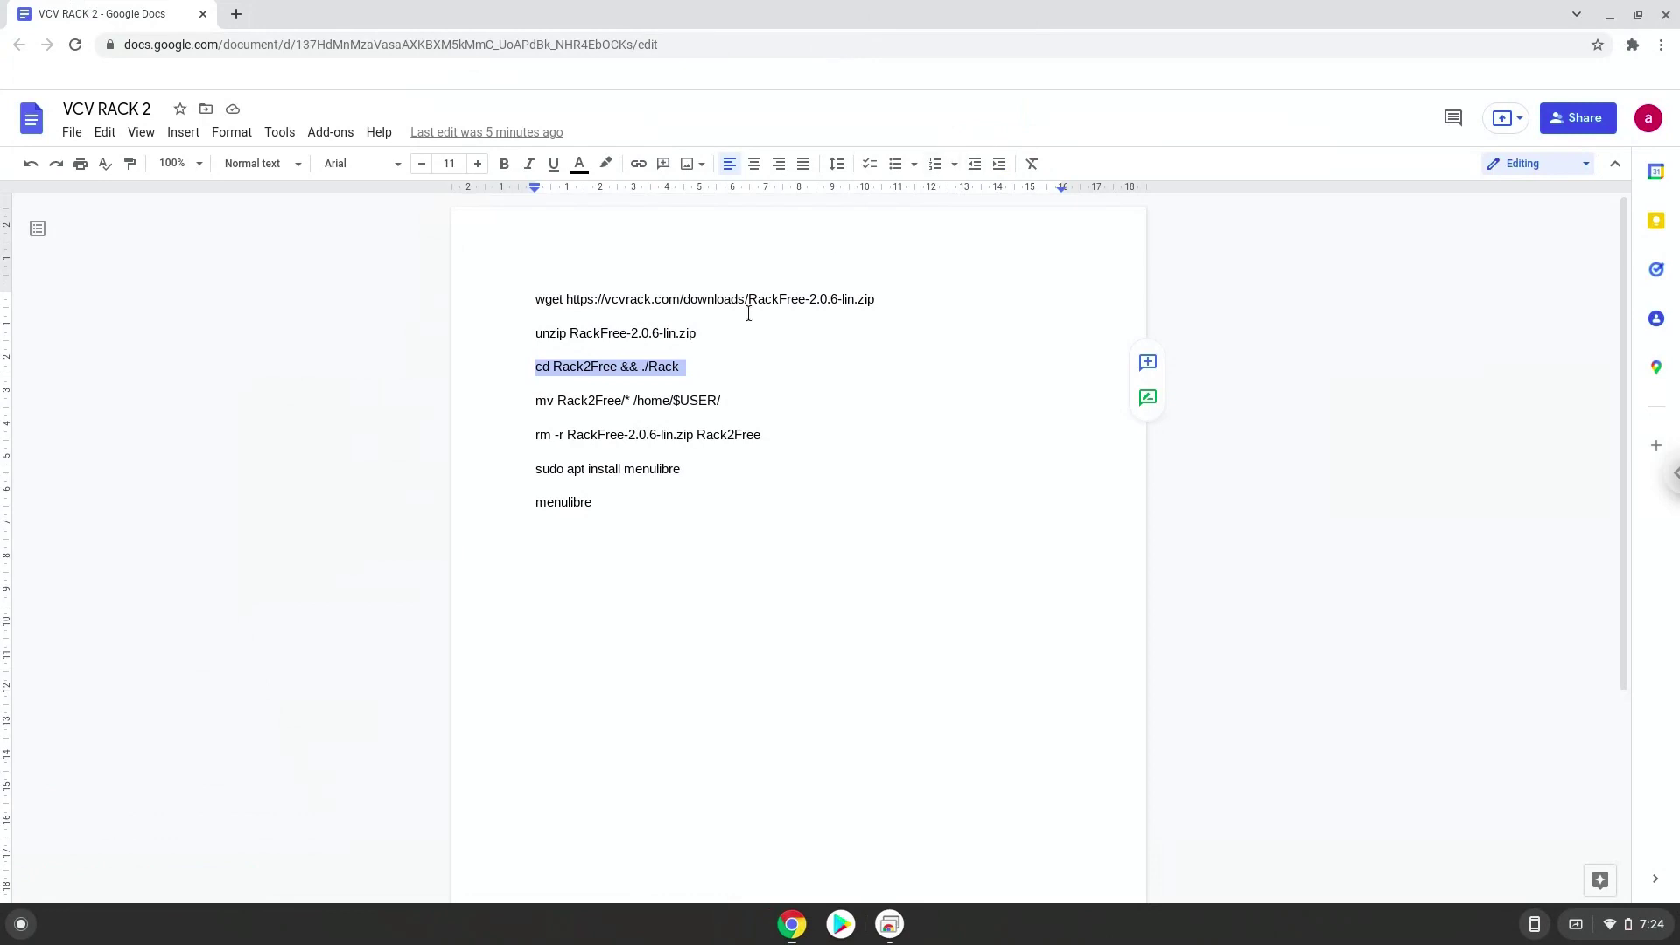
triple_click(663, 399)
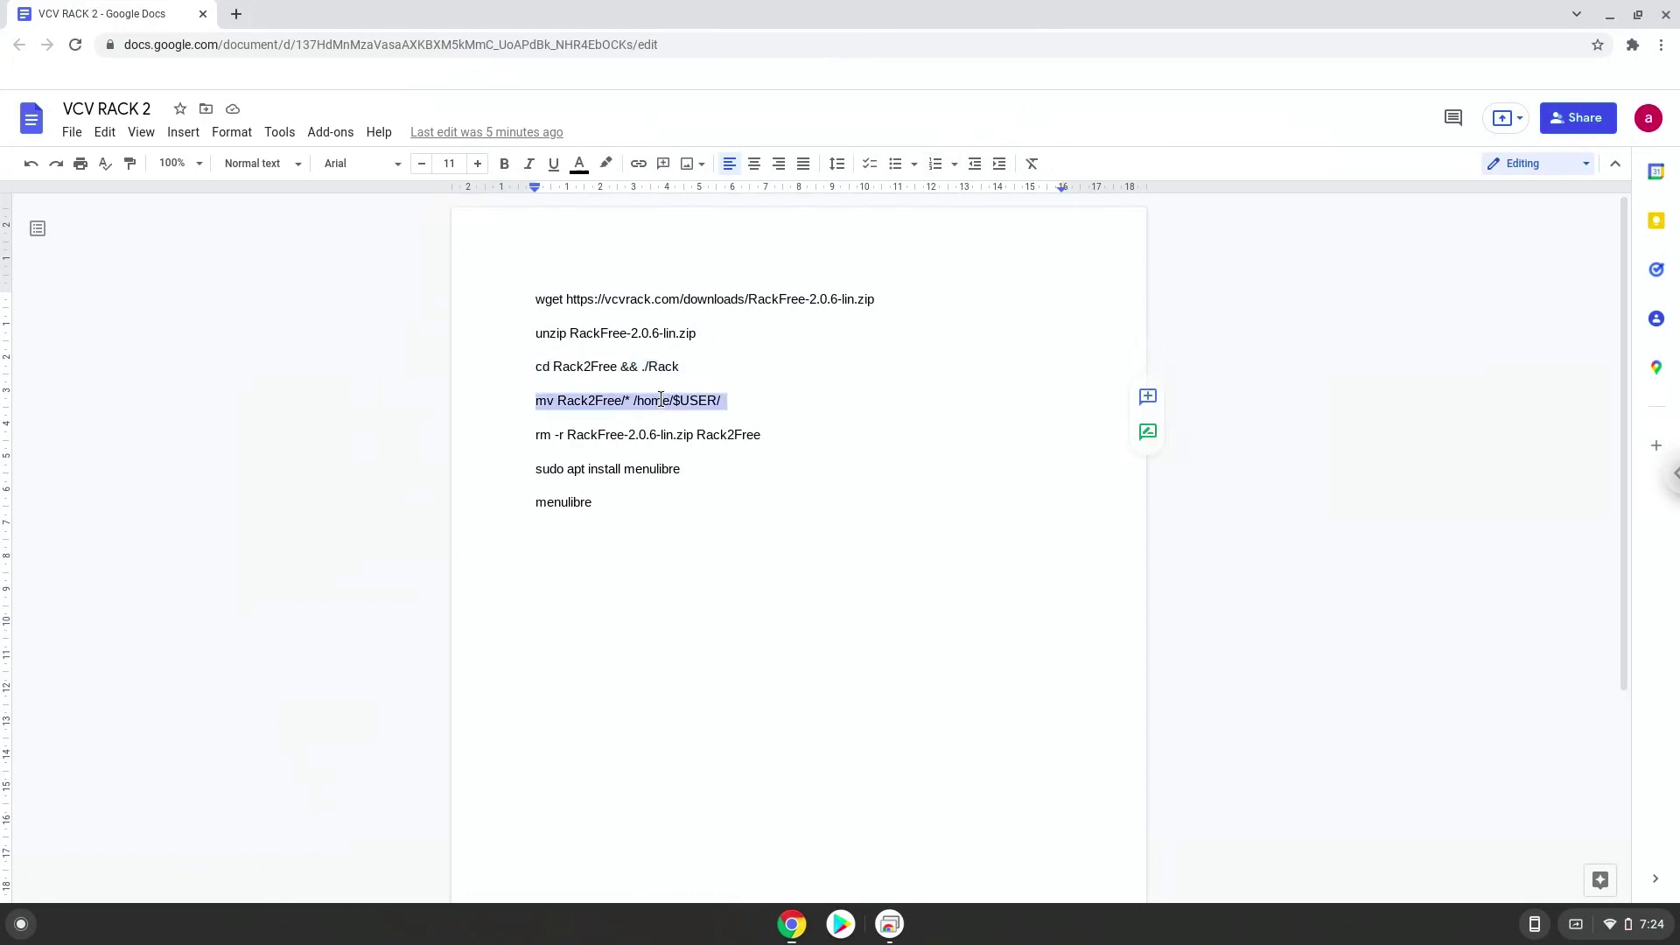
right_click(661, 399)
left_click(700, 446)
Step: Open a new Linux Terminal by searching 'ter' in the launcher
left_click(21, 924)
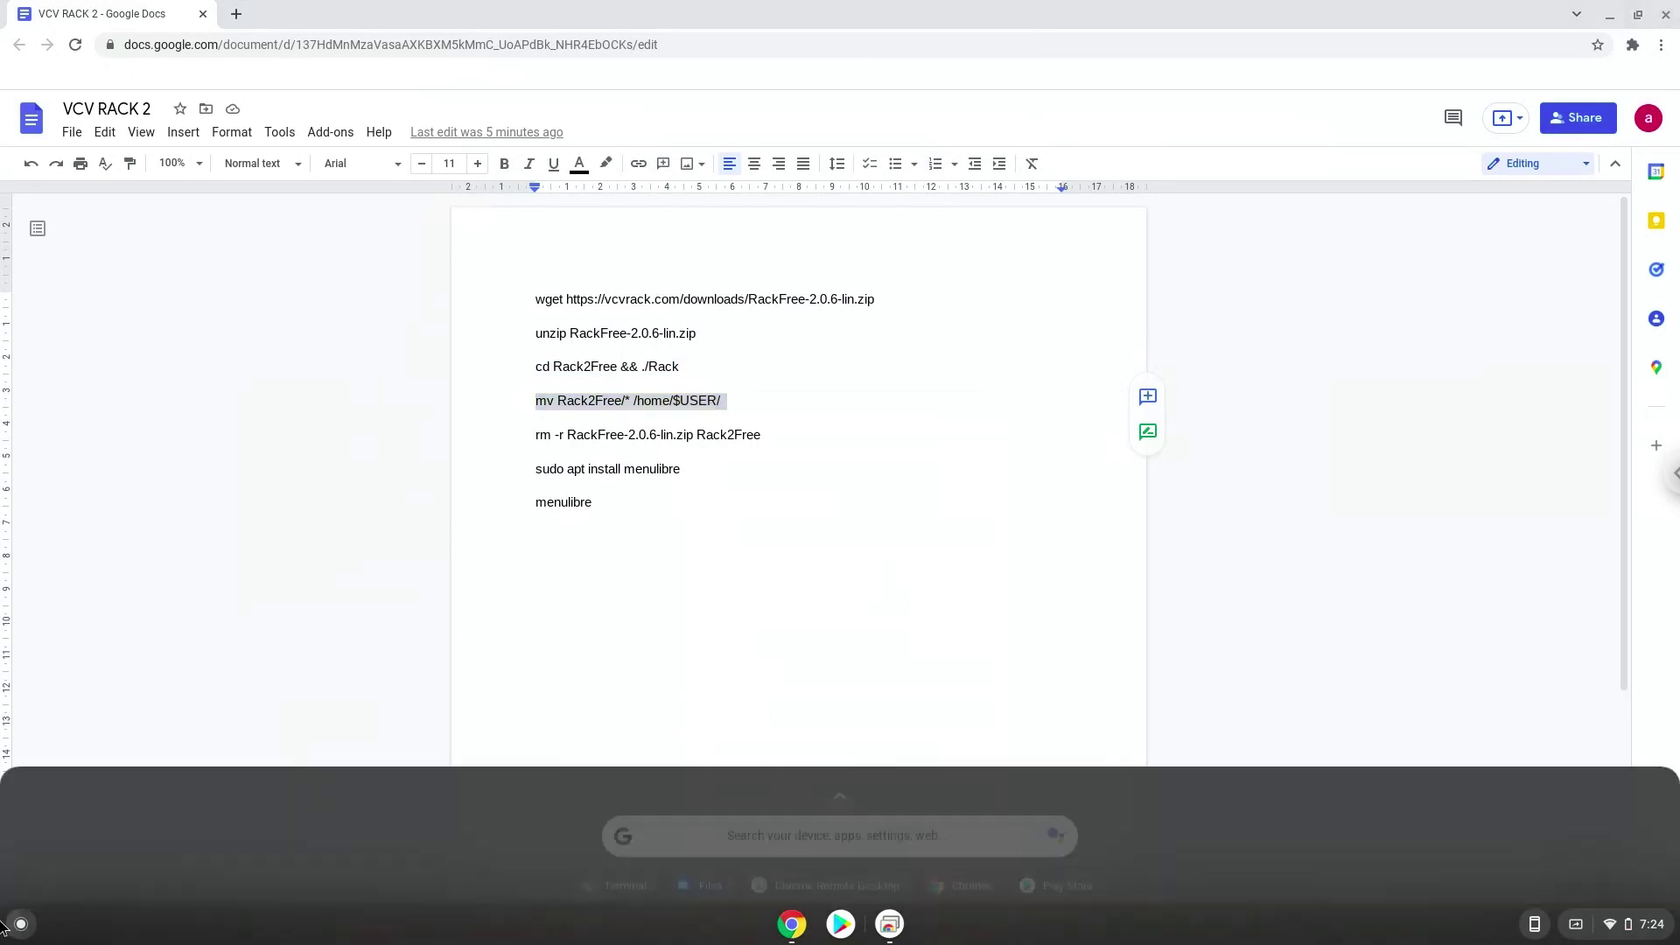
type("ter")
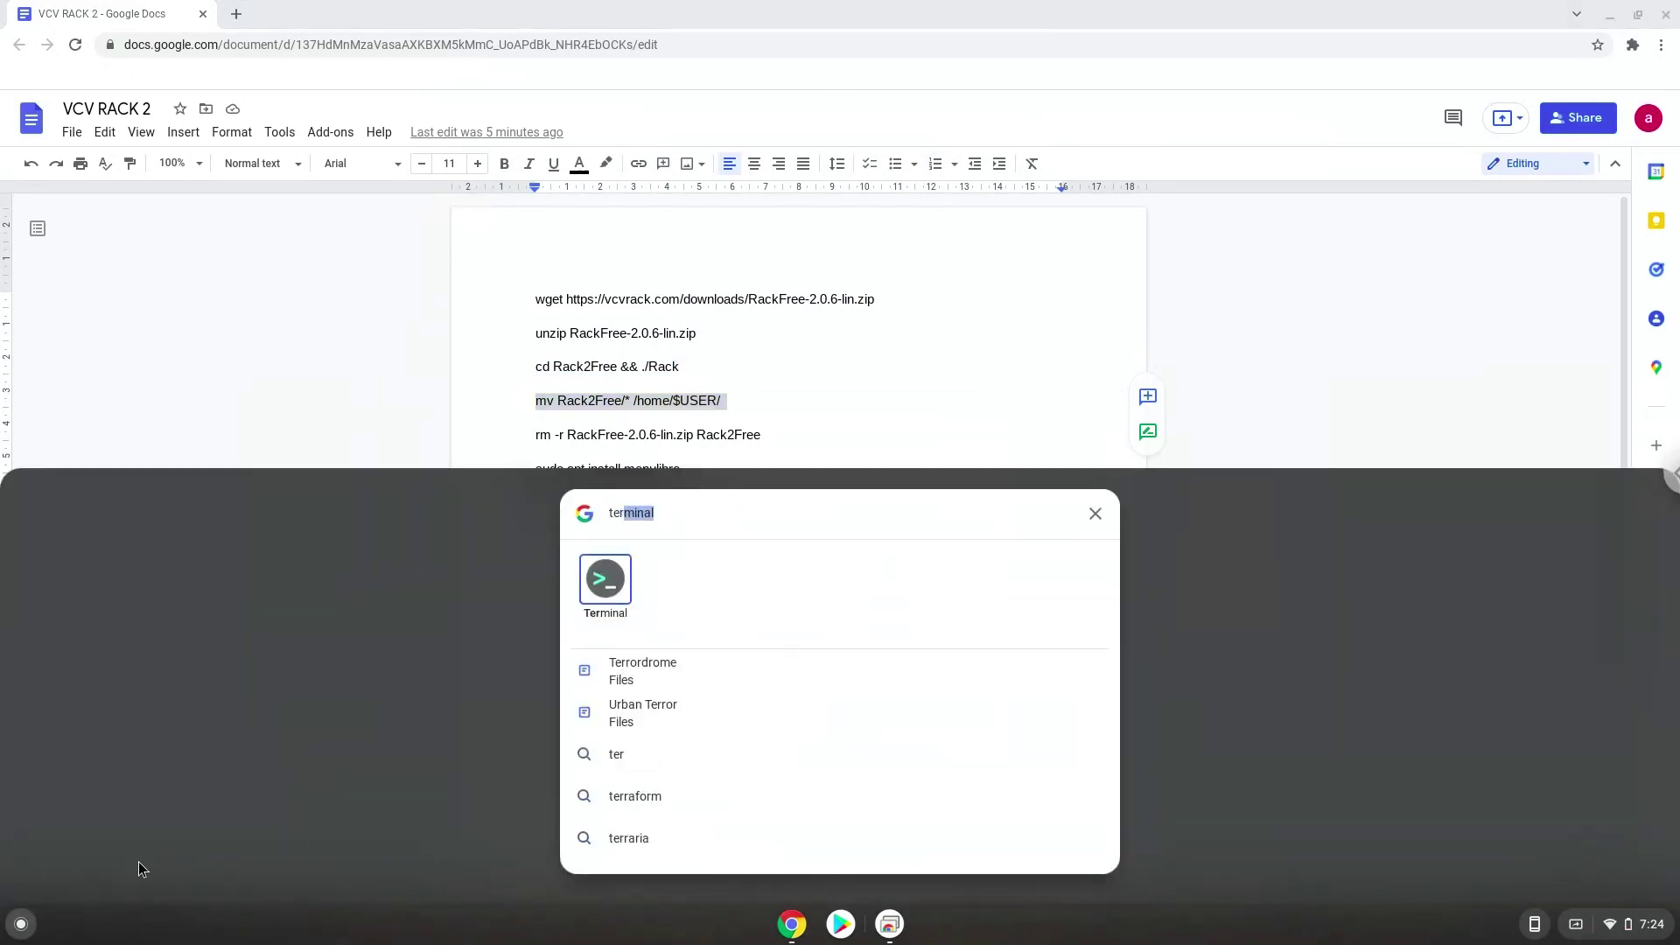
left_click(627, 595)
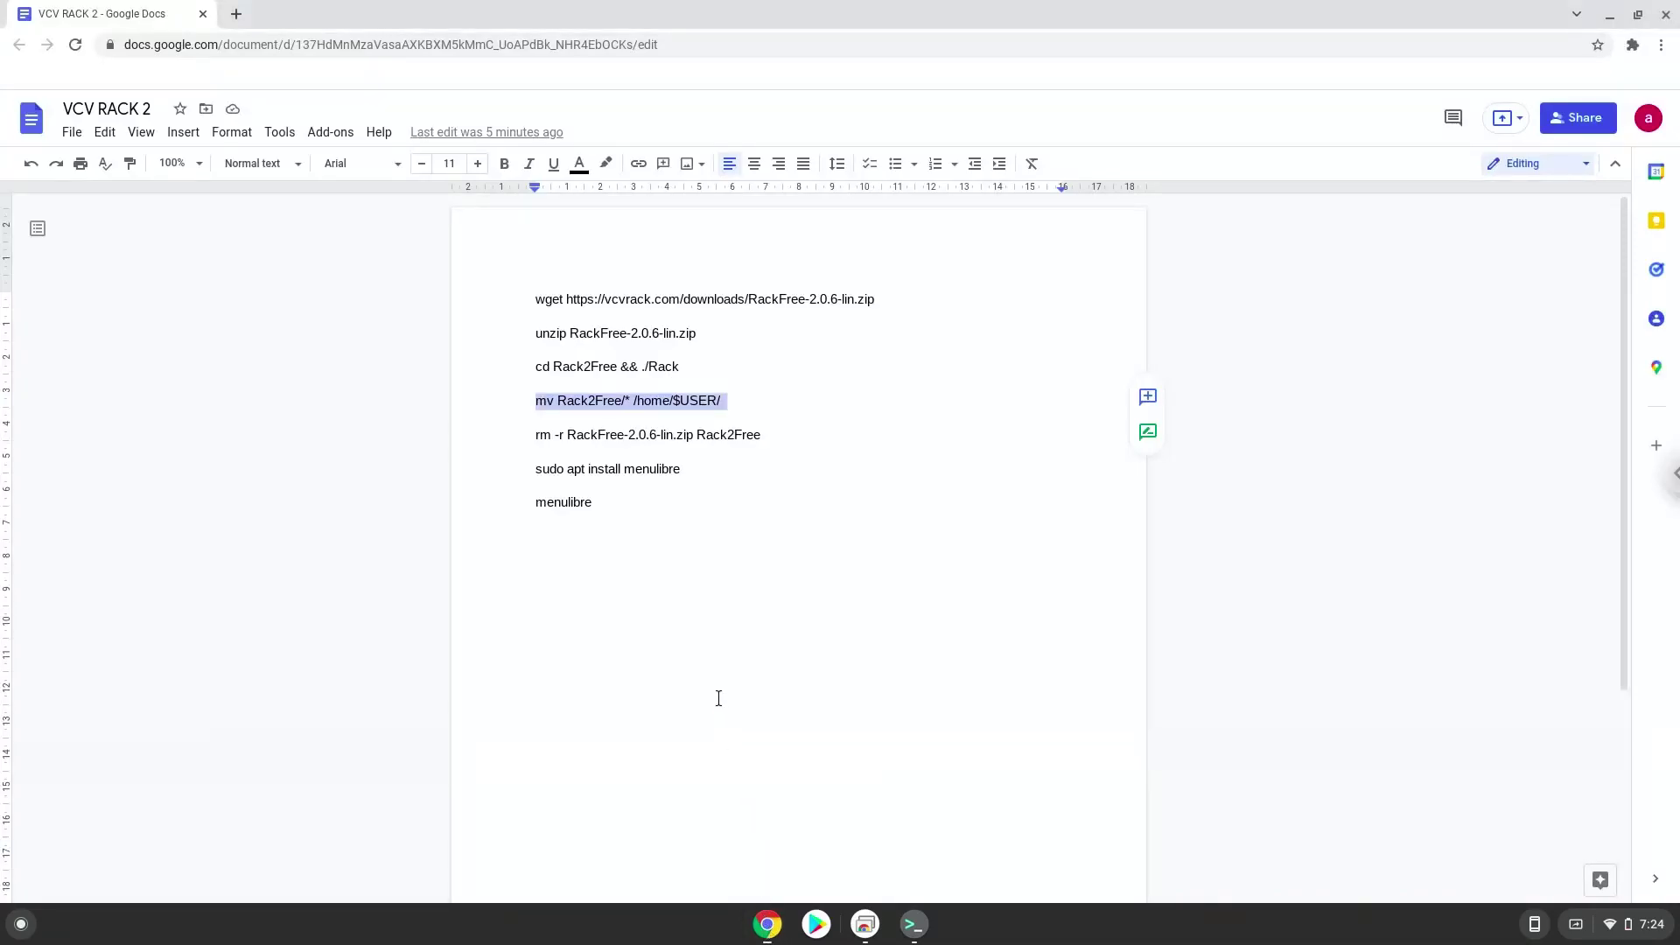
Step: Copy 'rm -r RackFree-2.0.6-lin.zip Rack2Free' from the Doc and run it in Terminal
triple_click(620, 434)
right_click(621, 433)
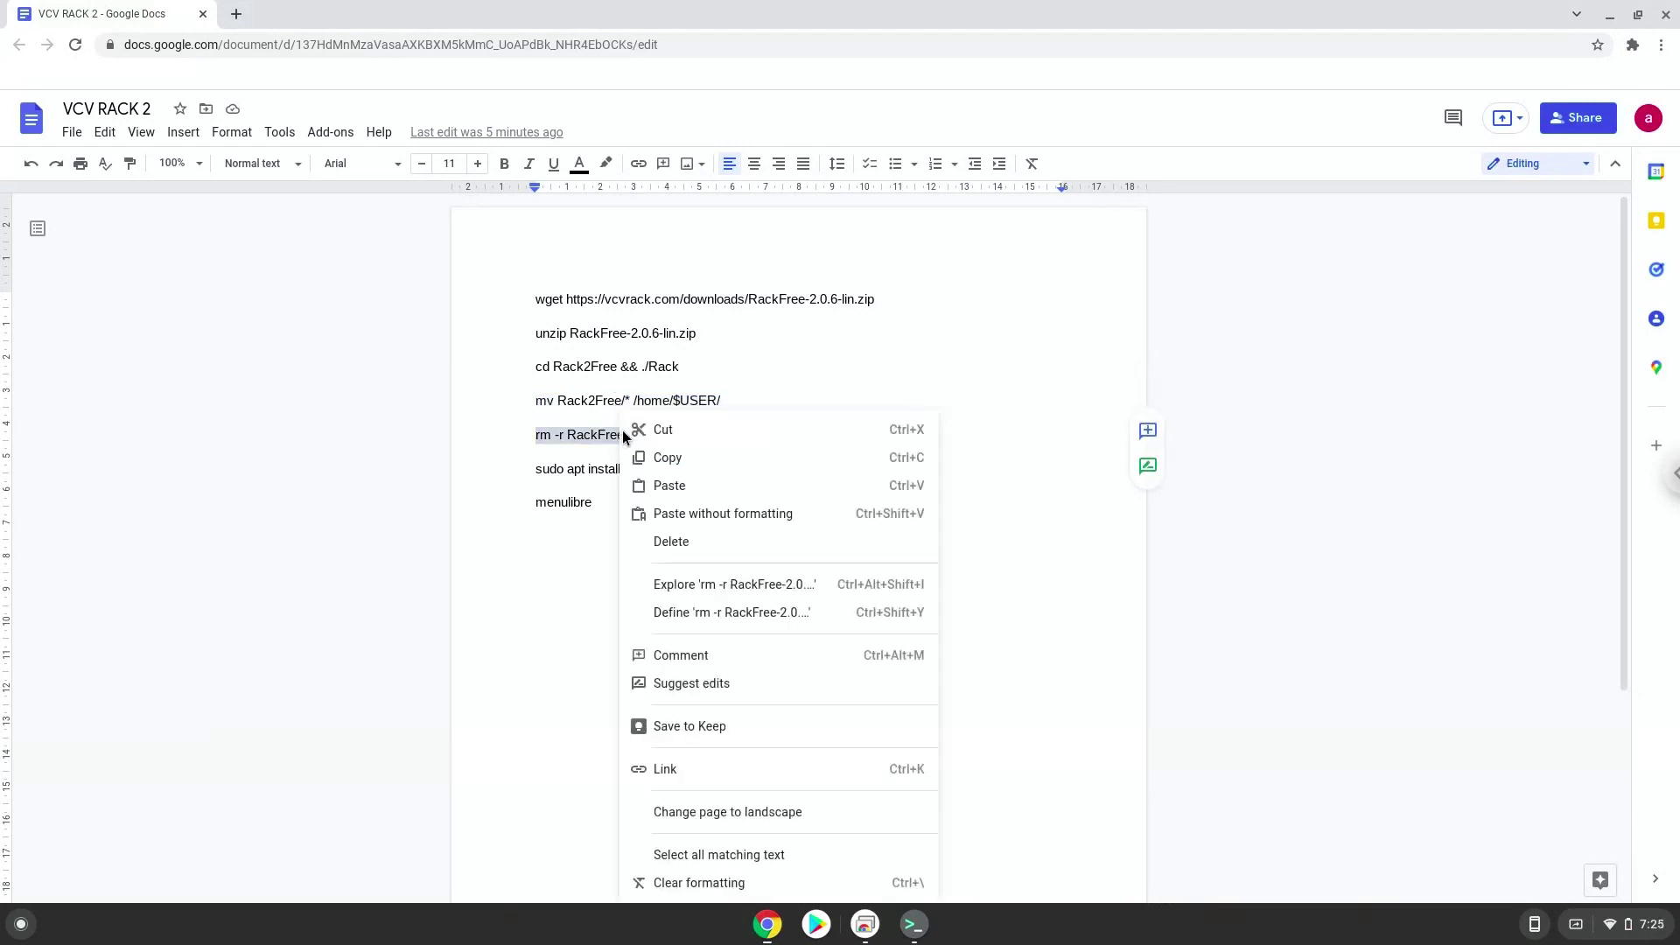
left_click(668, 458)
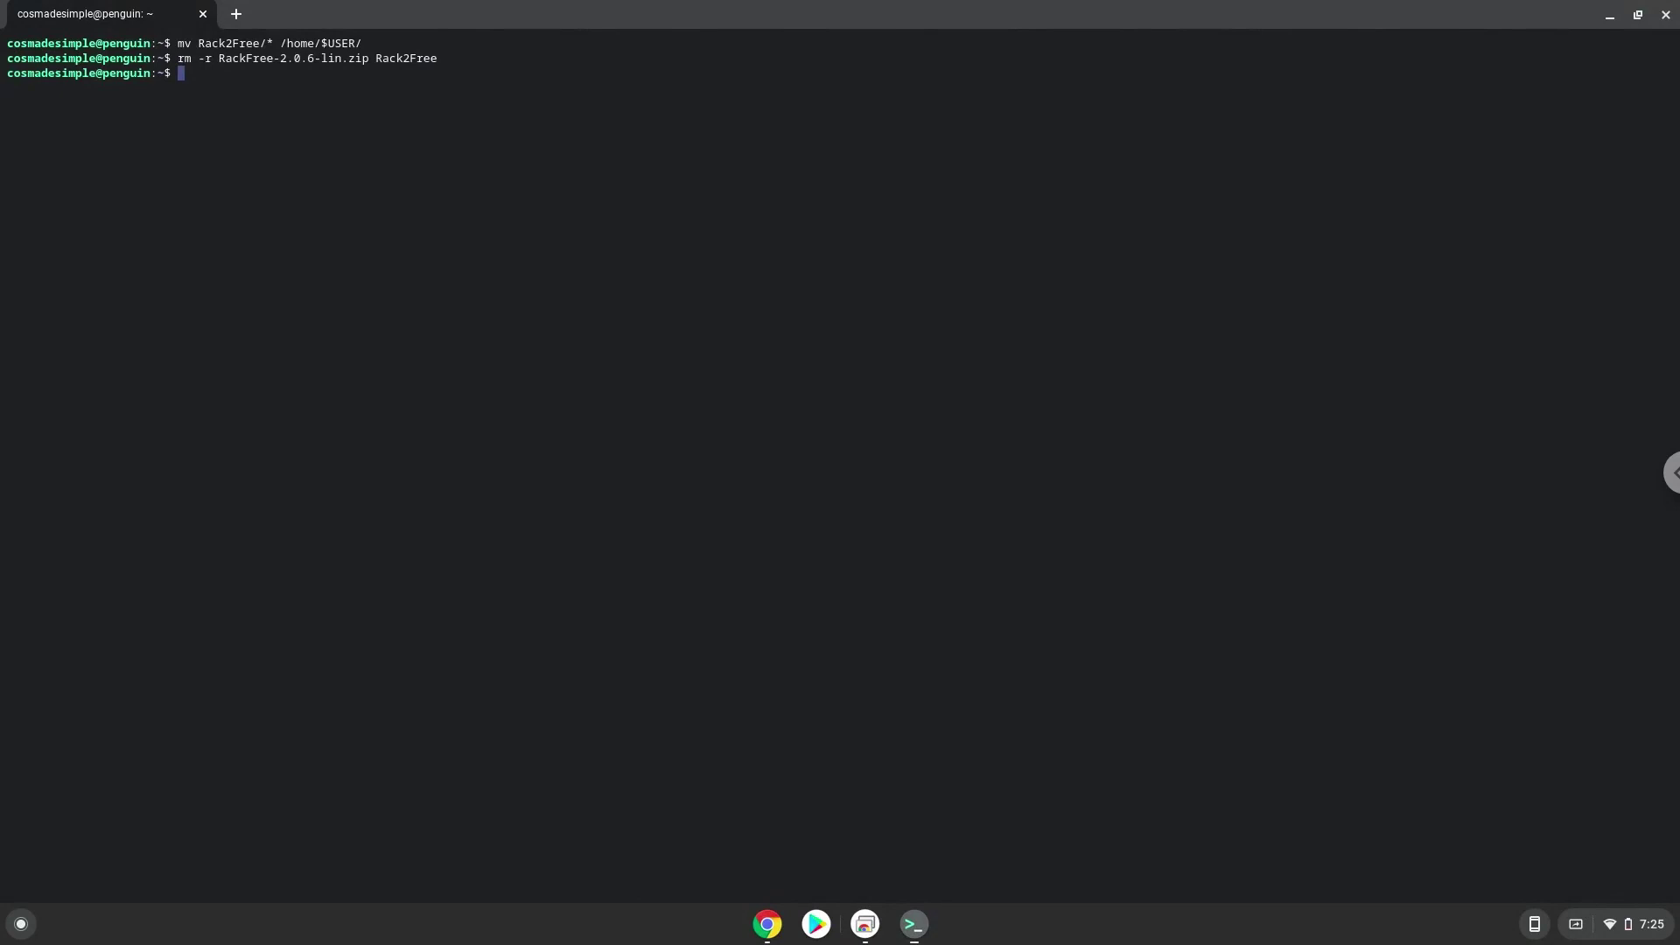
left_click(765, 926)
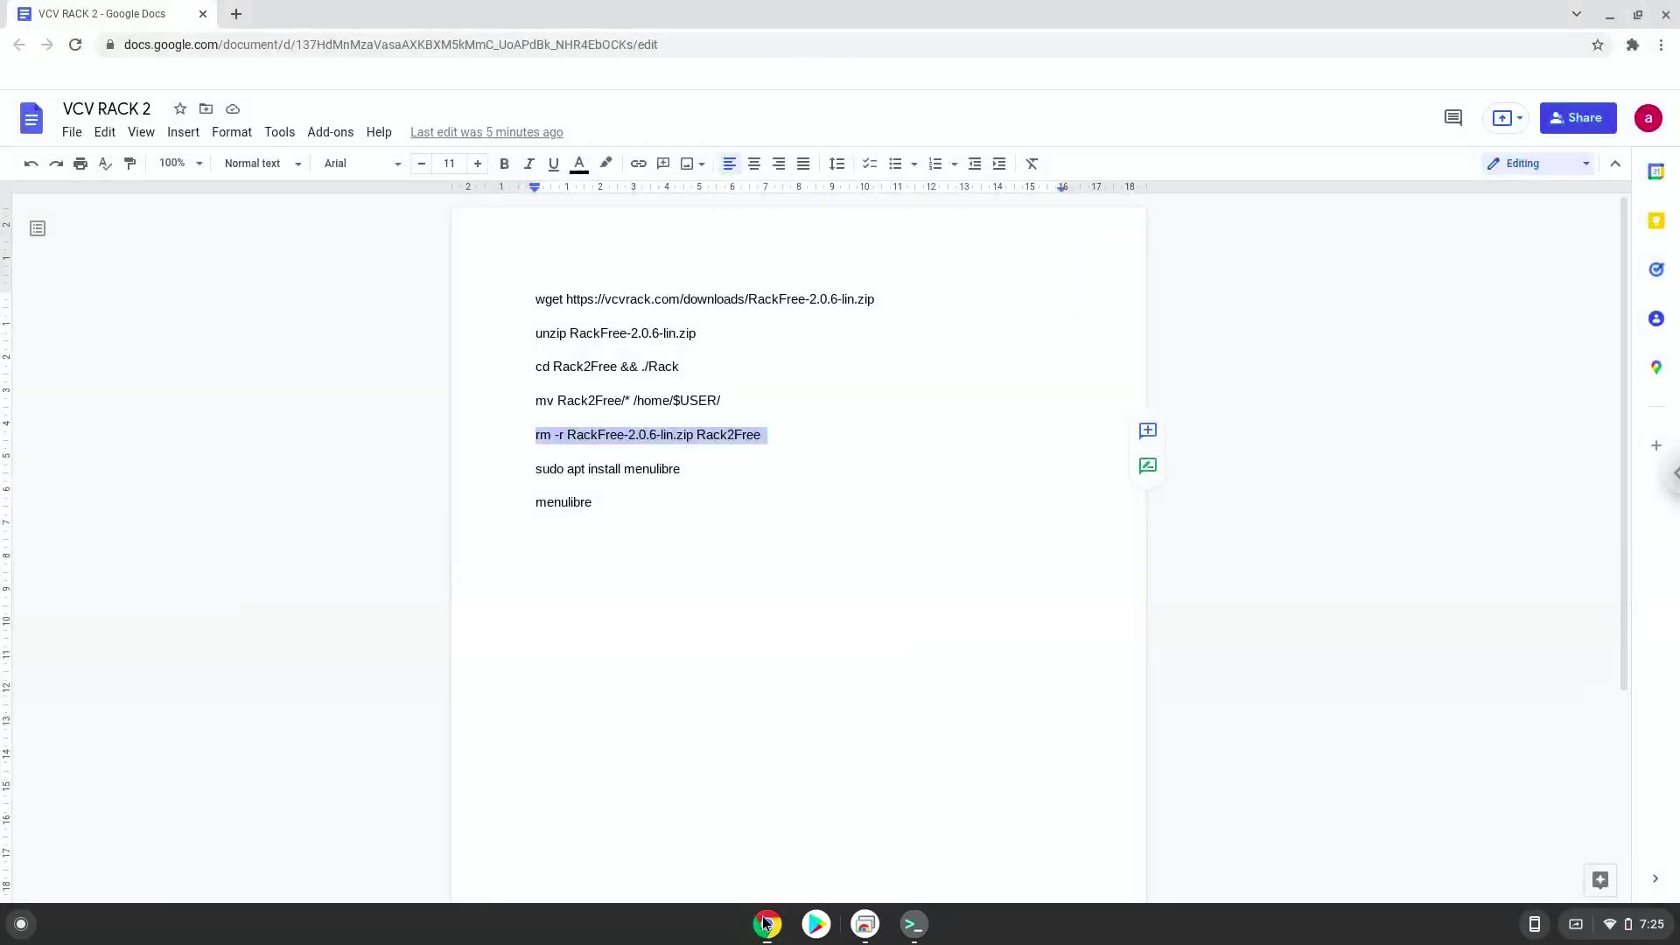
Step: Run 'sudo apt install menulibre' in Terminal and accept installing the listed packages
triple_click(603, 463)
right_click(604, 463)
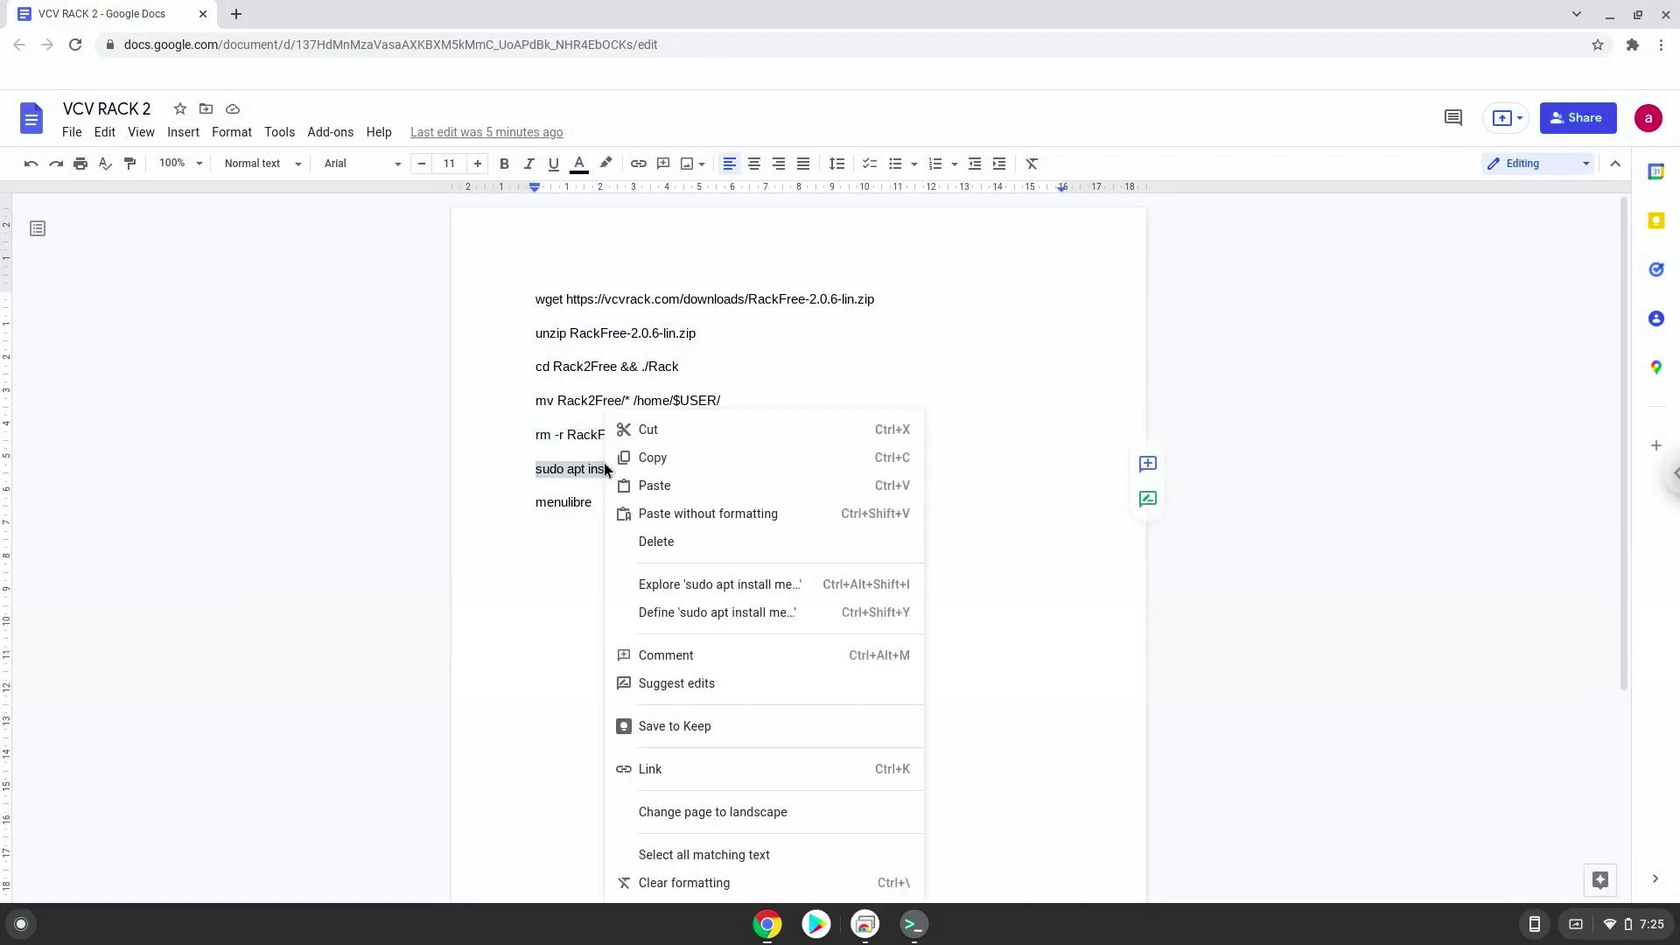
left_click(674, 459)
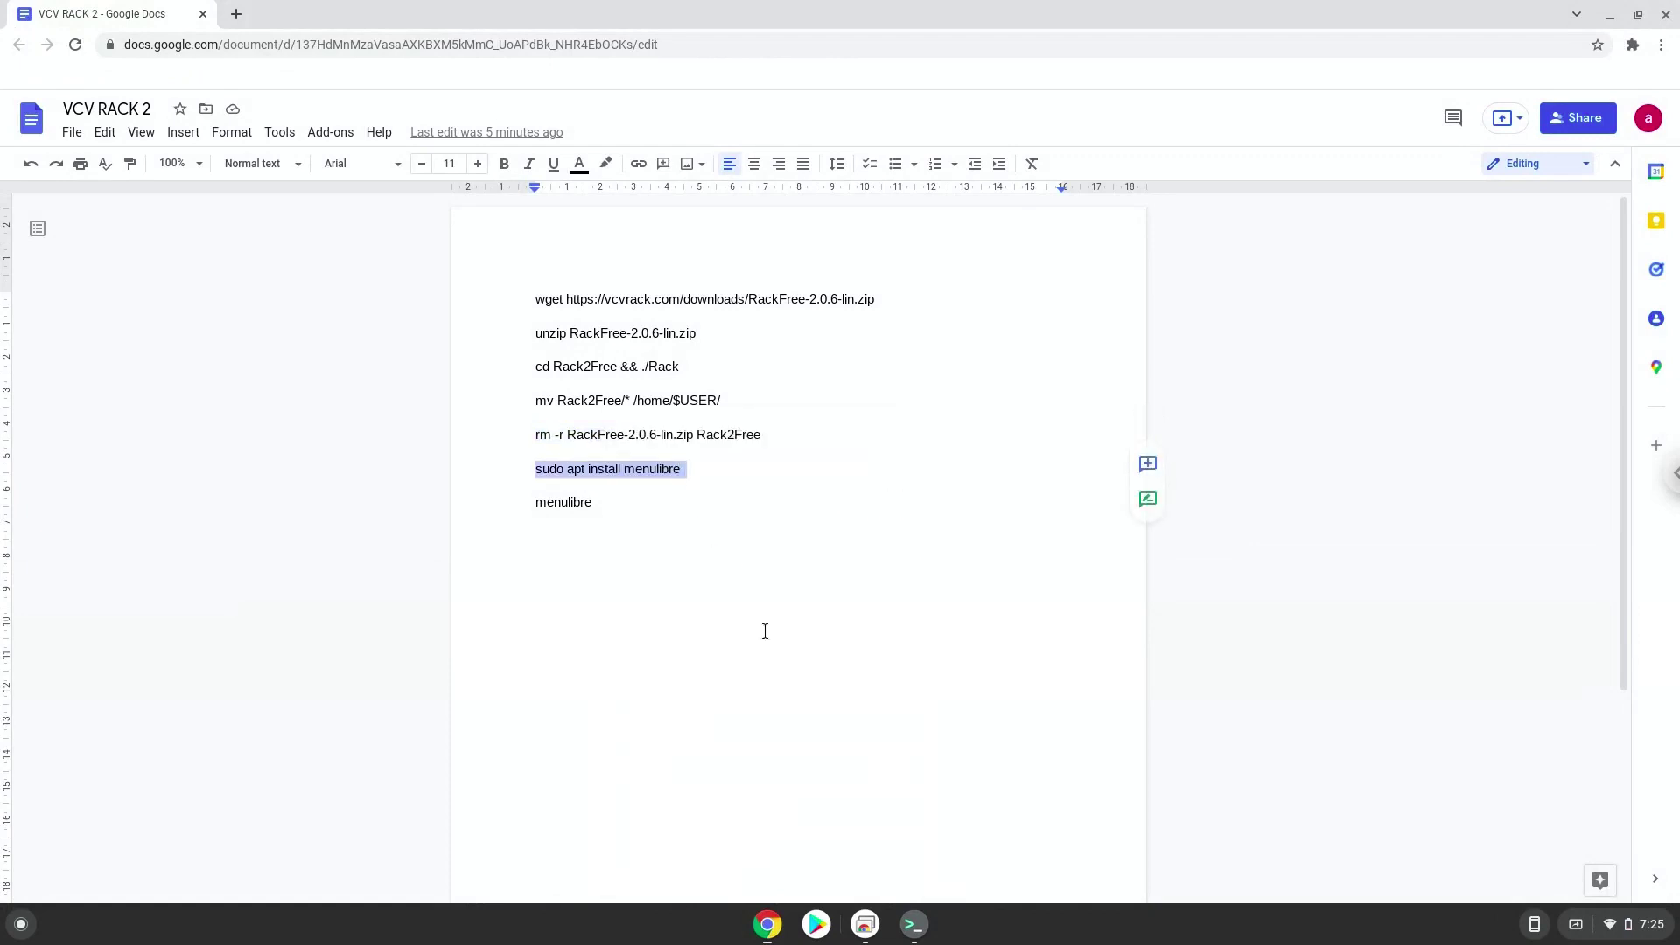
left_click(915, 924)
key("ctrl+shift+v")
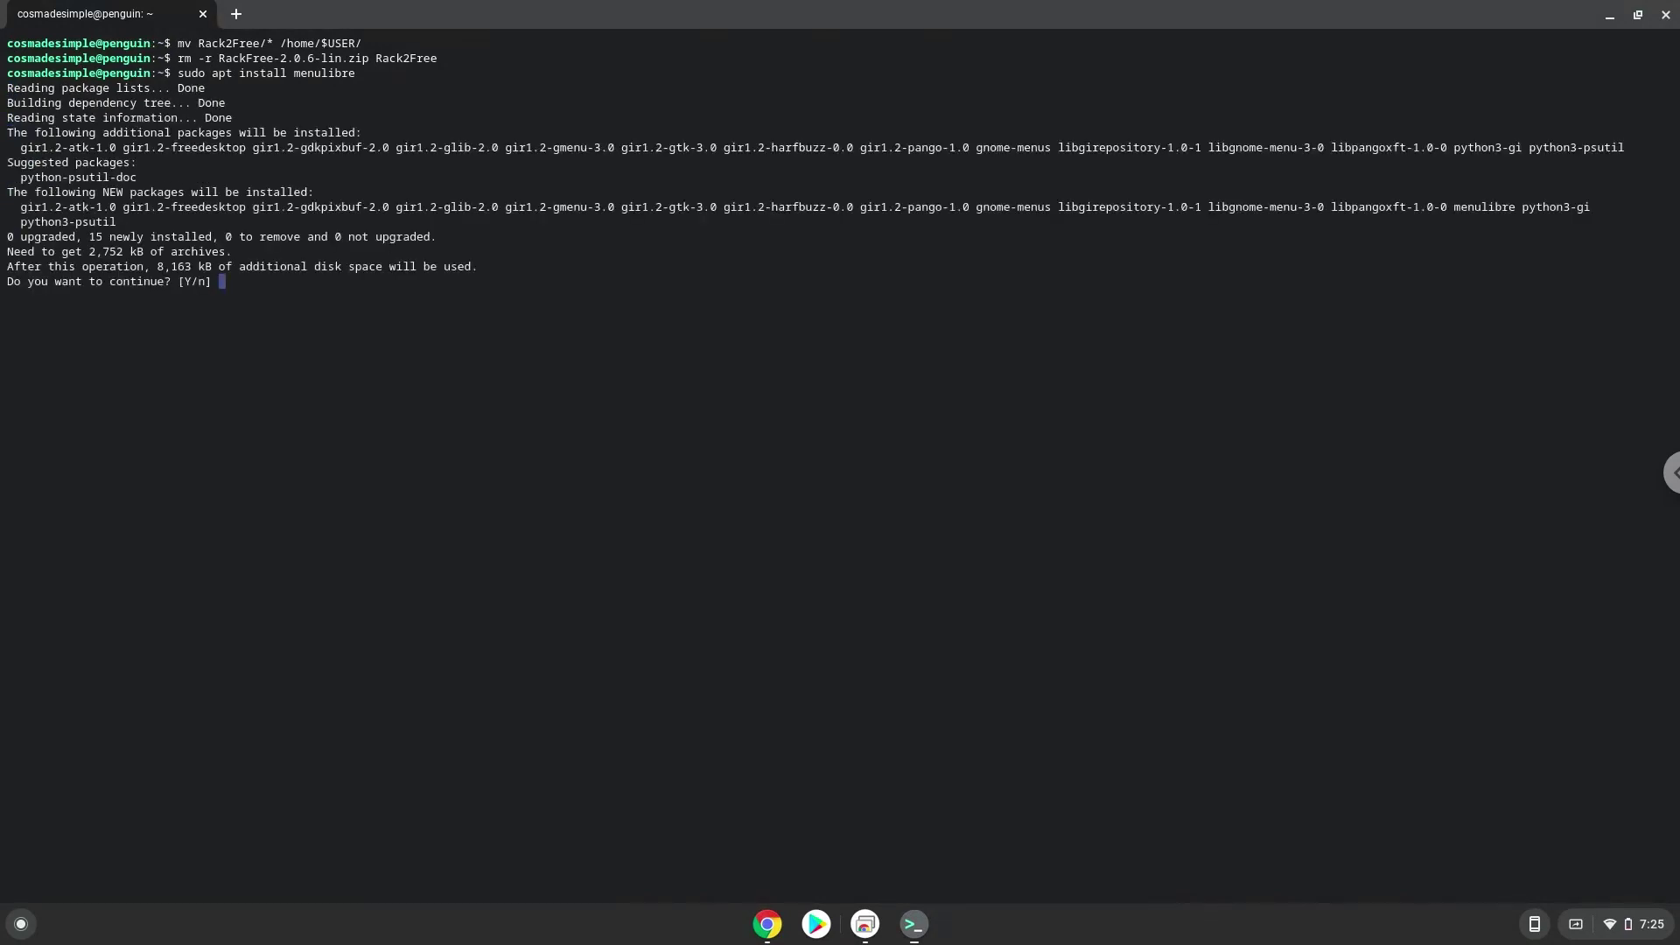
key("Return")
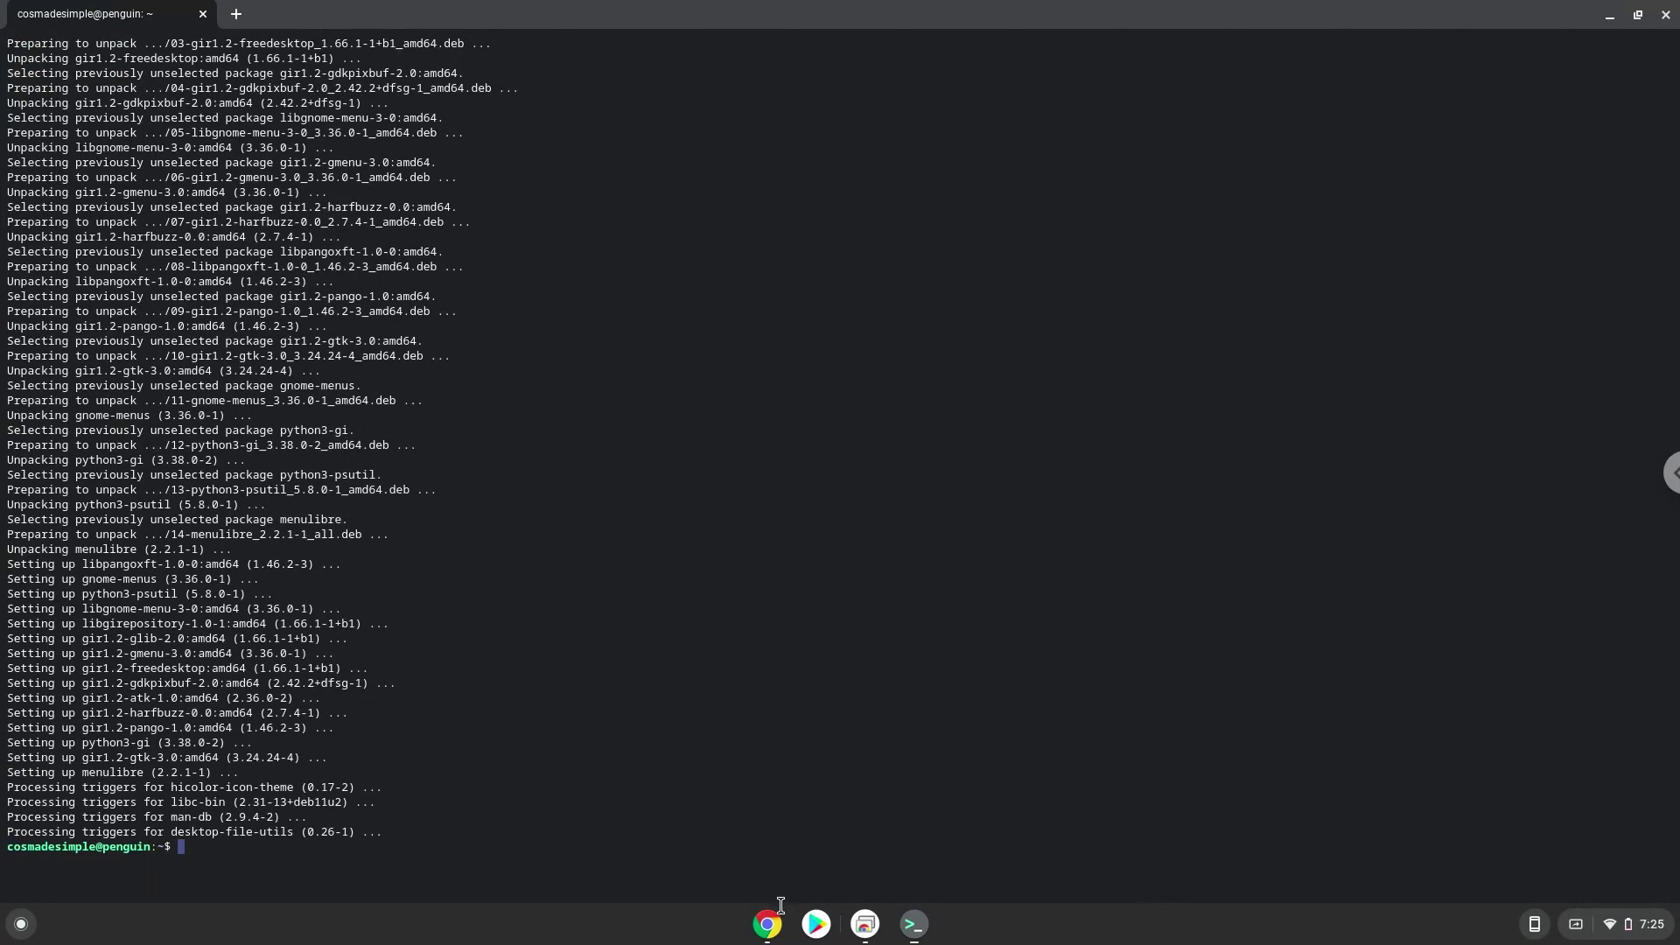
left_click(776, 933)
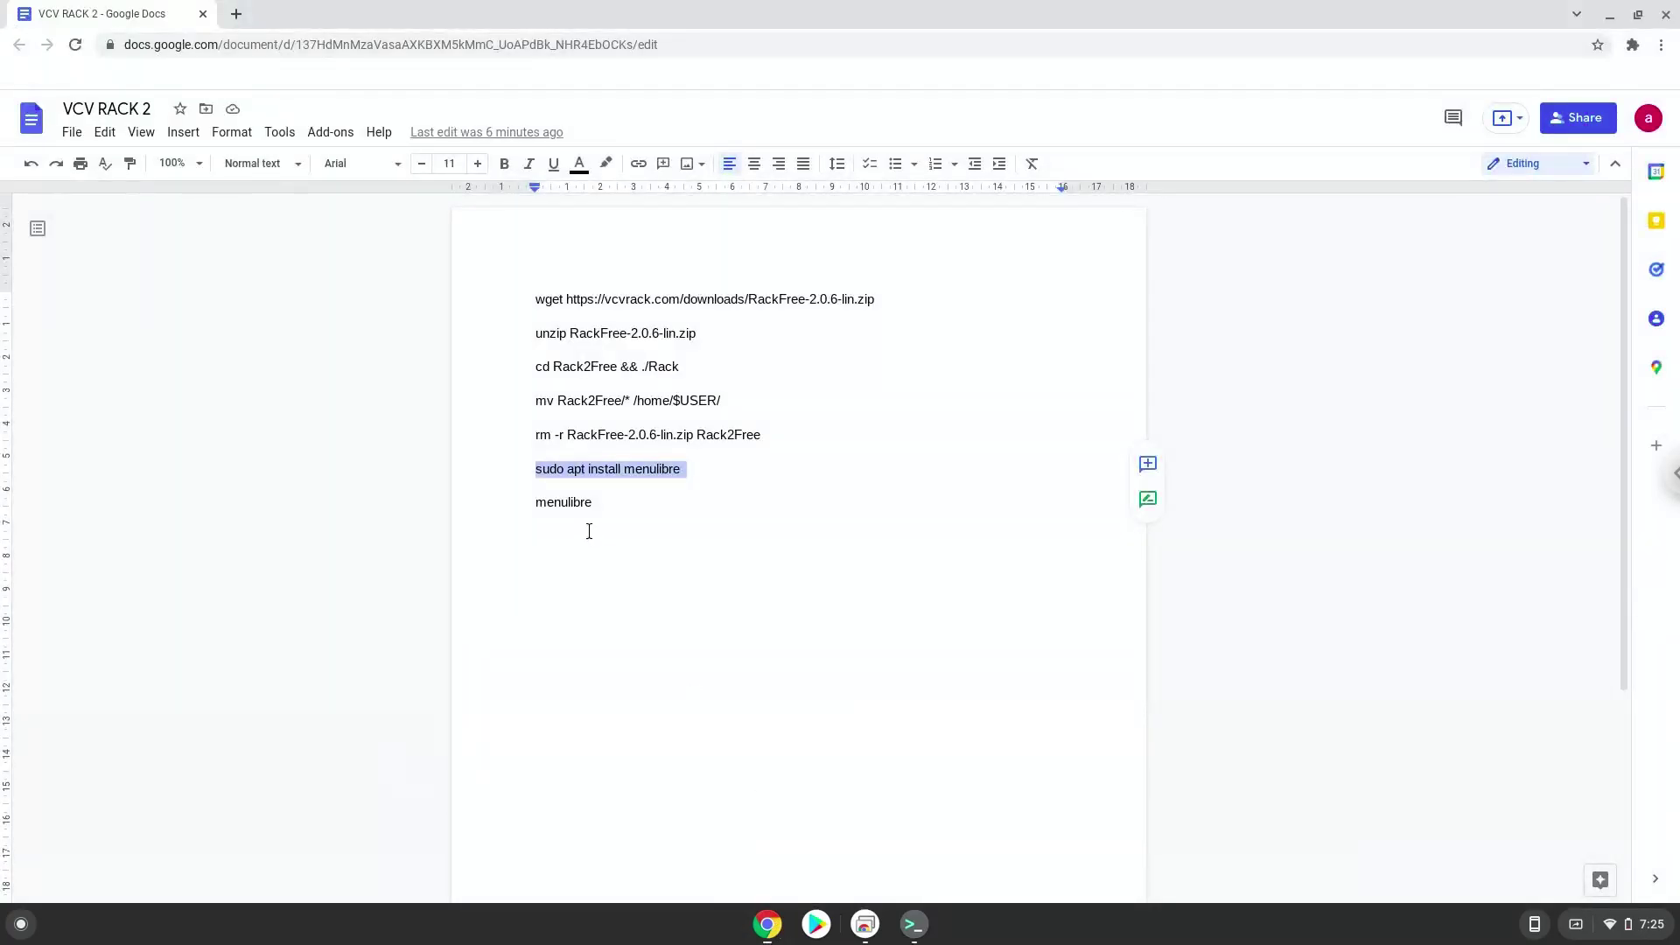
Step: Copy 'menulibre' from the Doc and run it in Terminal to open the menu editor
double_click(574, 502)
right_click(574, 502)
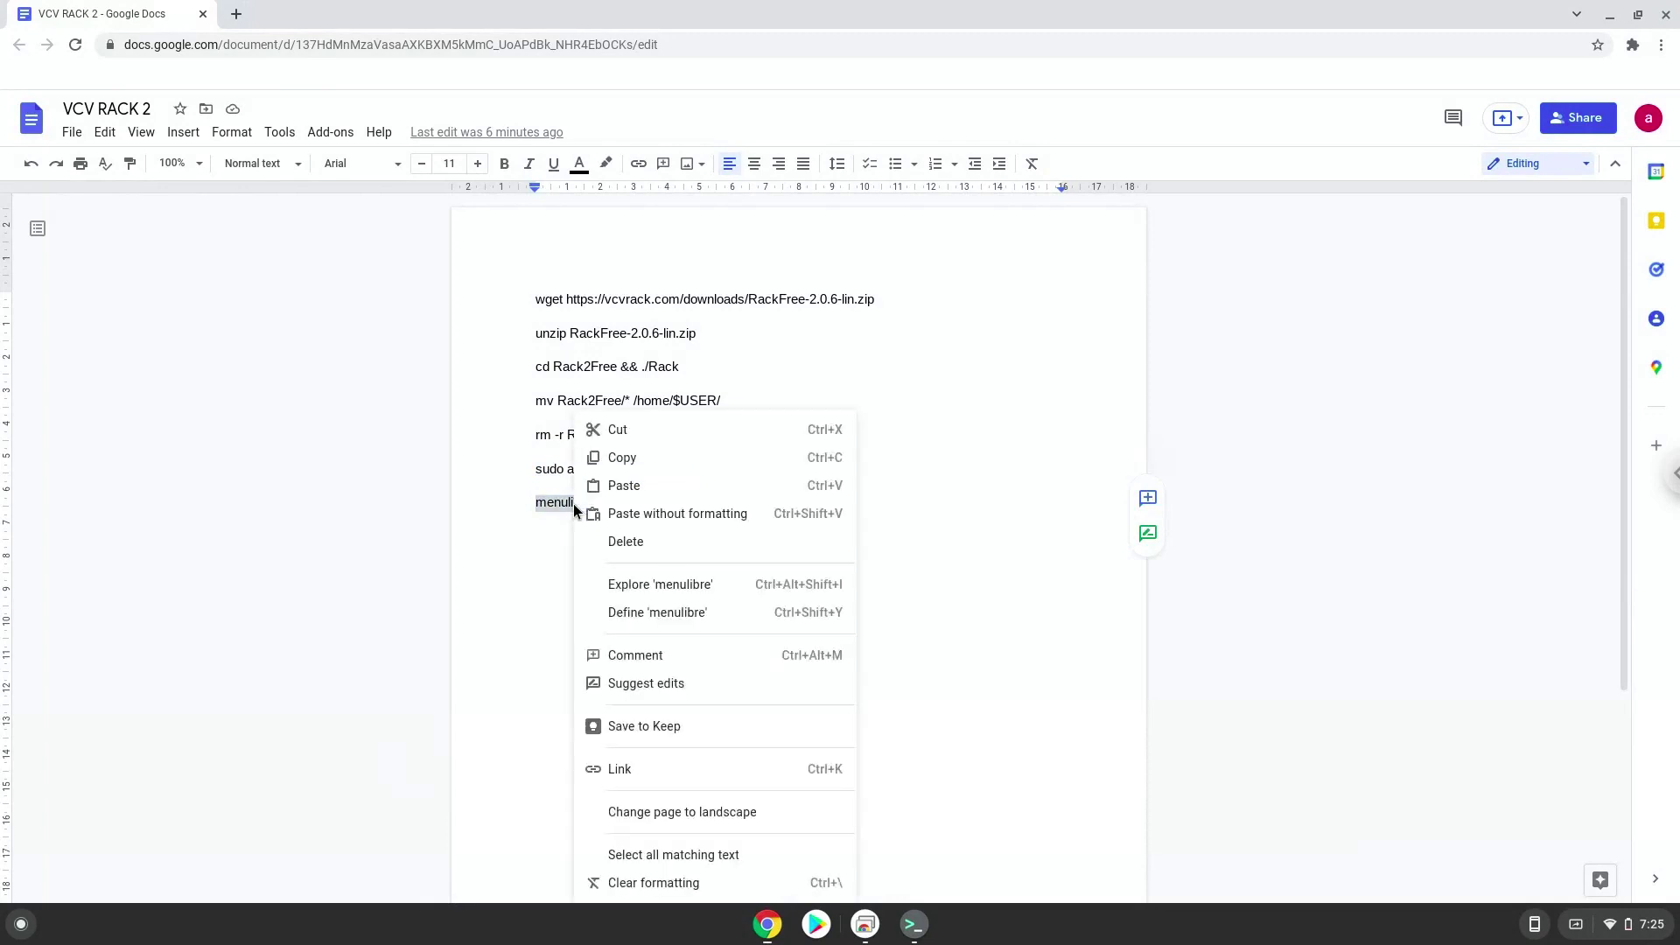
left_click(628, 459)
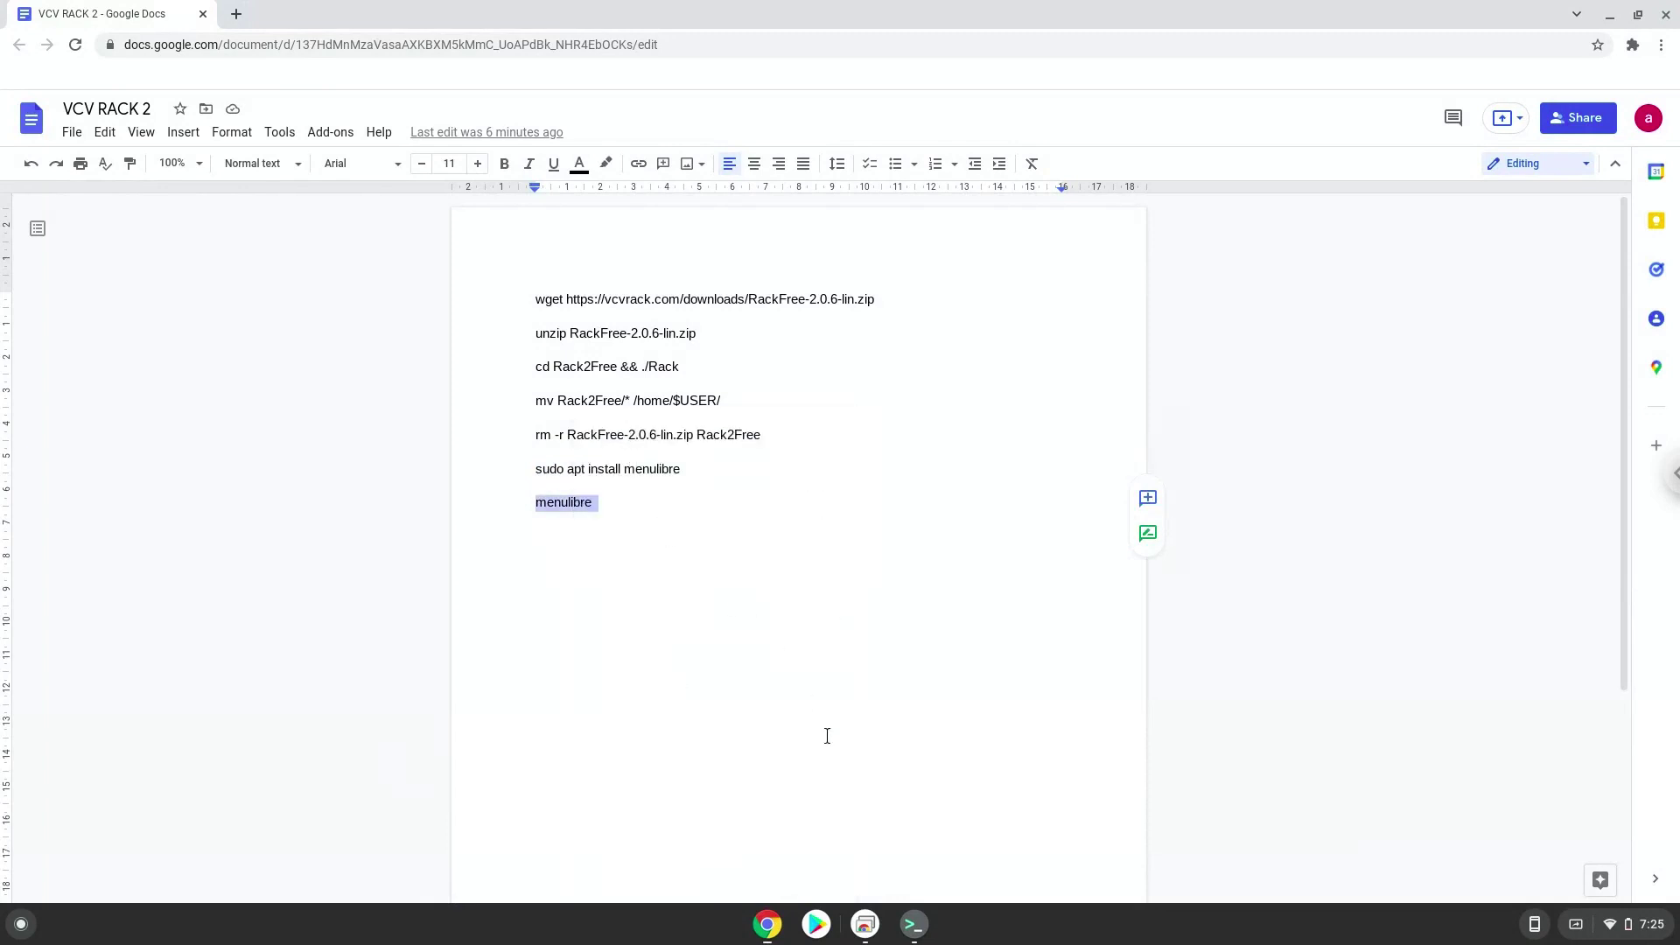
left_click(915, 926)
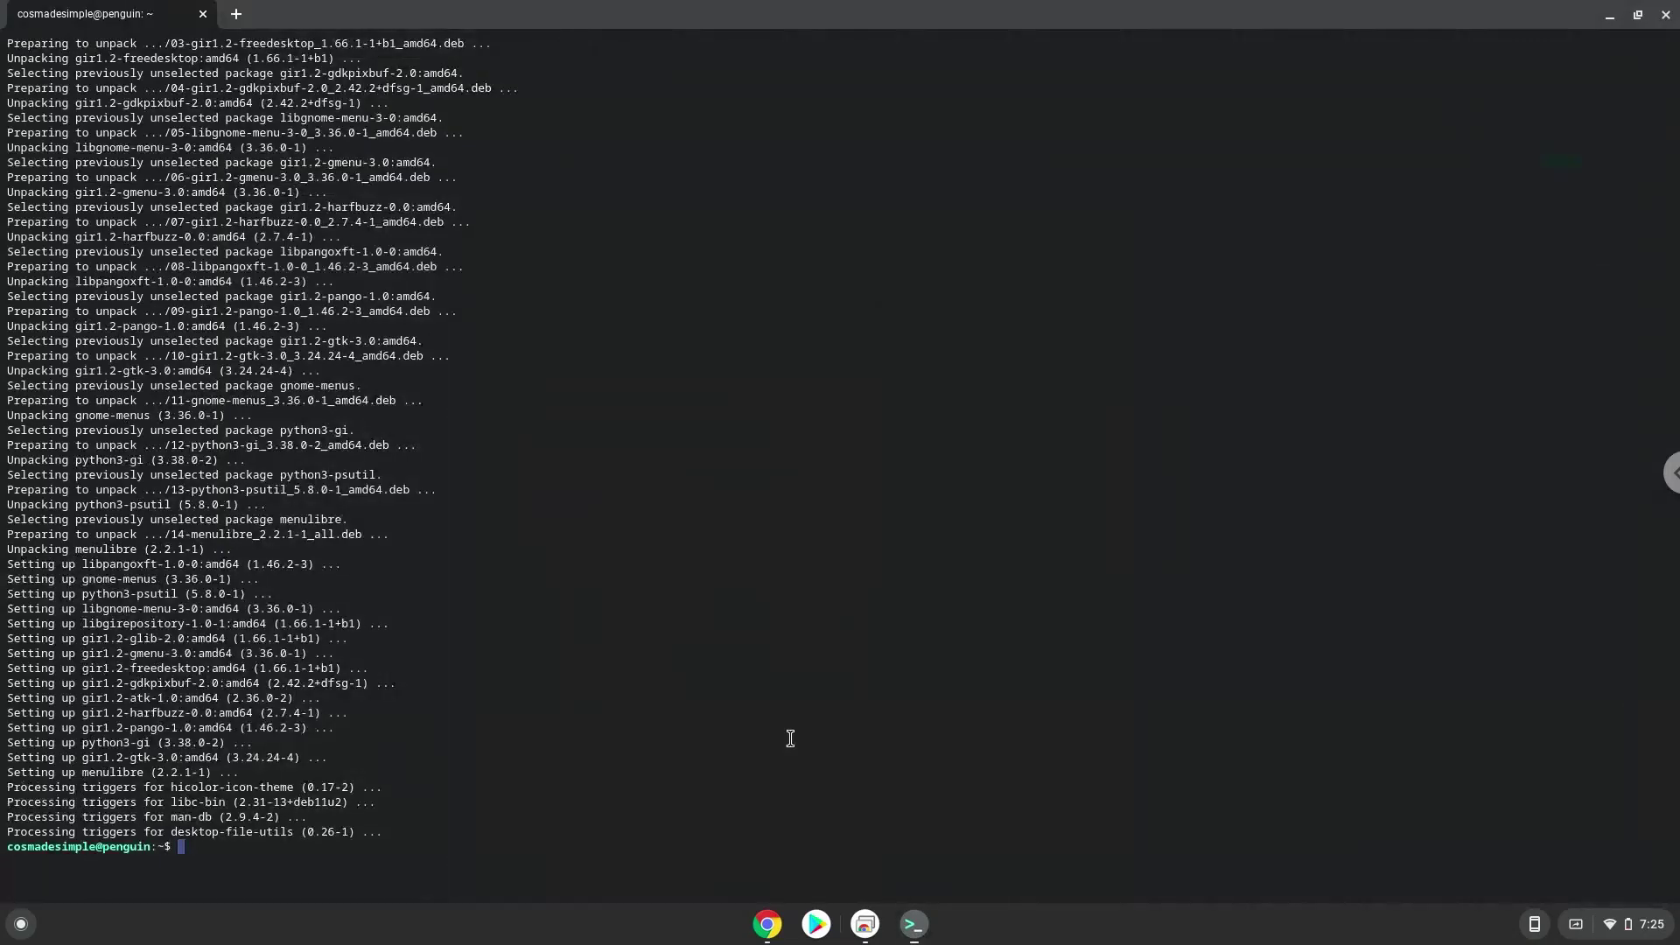
key("ctrl+shift+v")
key("Return")
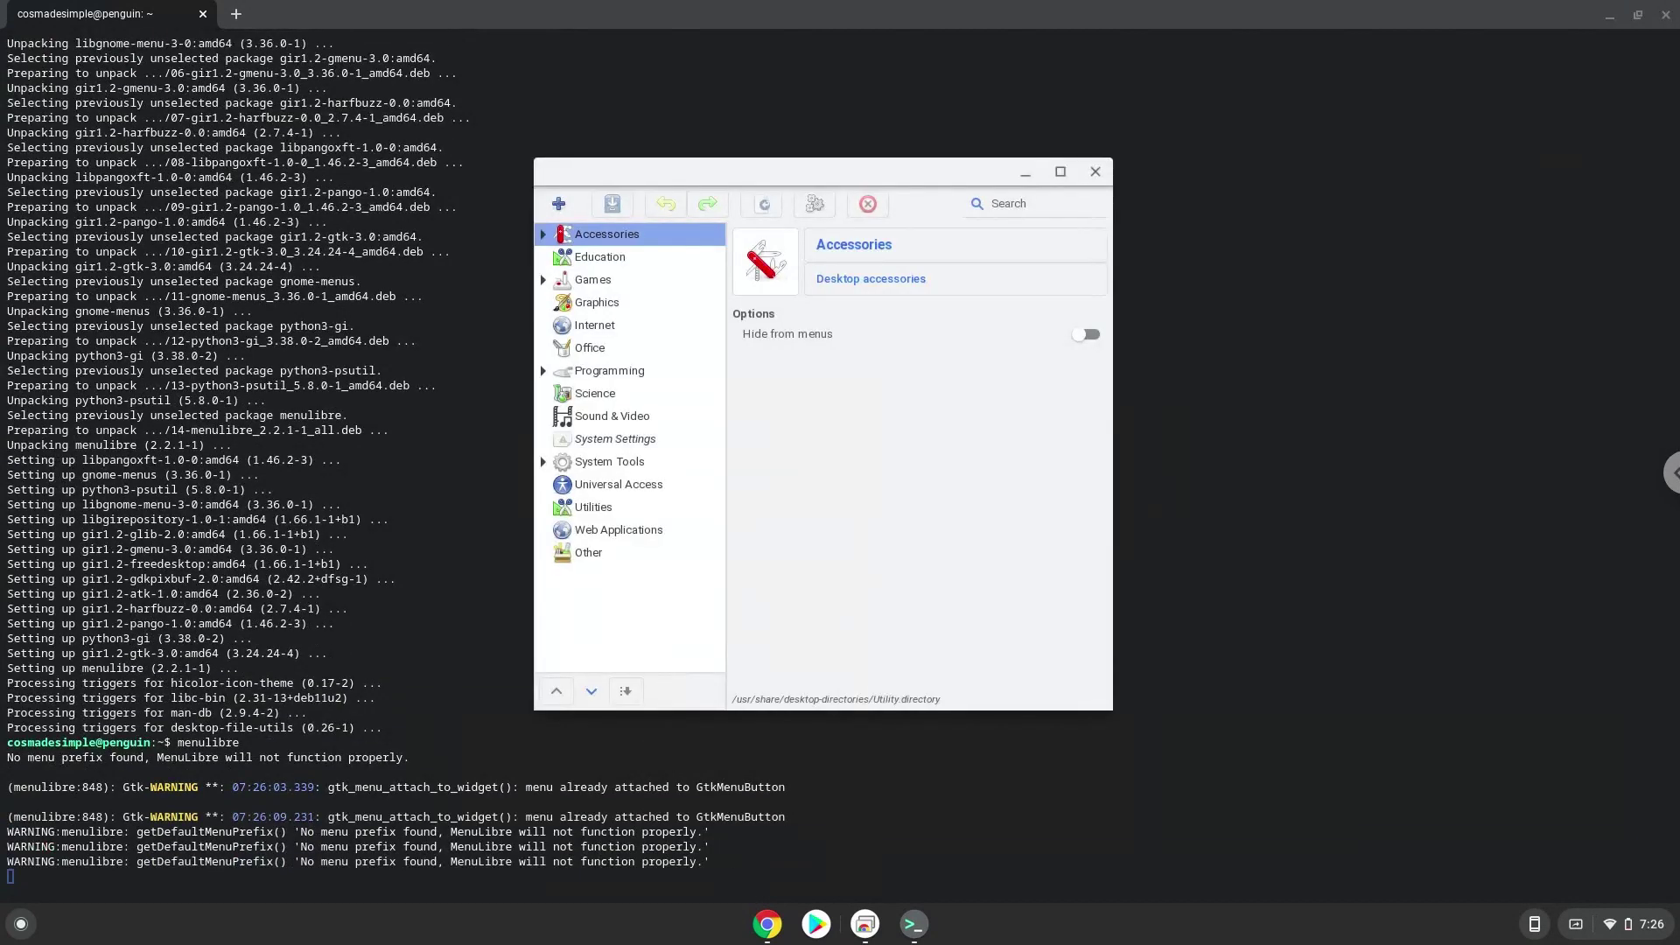
Step: Add a new launcher named 'VCV Rack 2' in MenuLibre's Games category
left_click(633, 286)
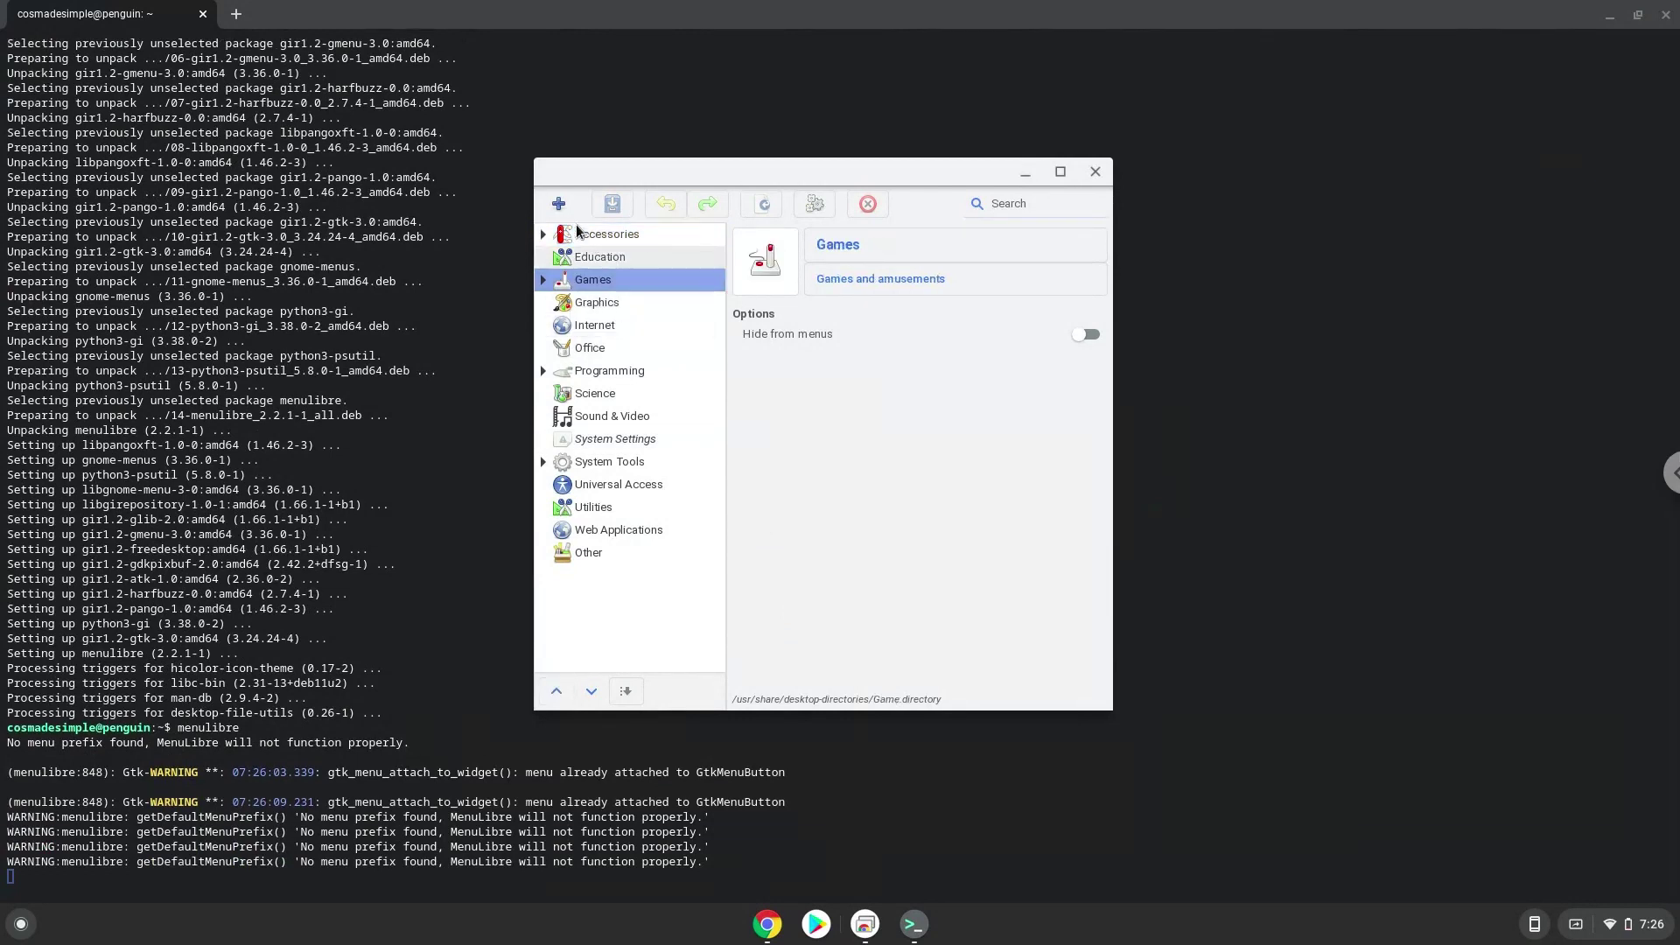
left_click(559, 207)
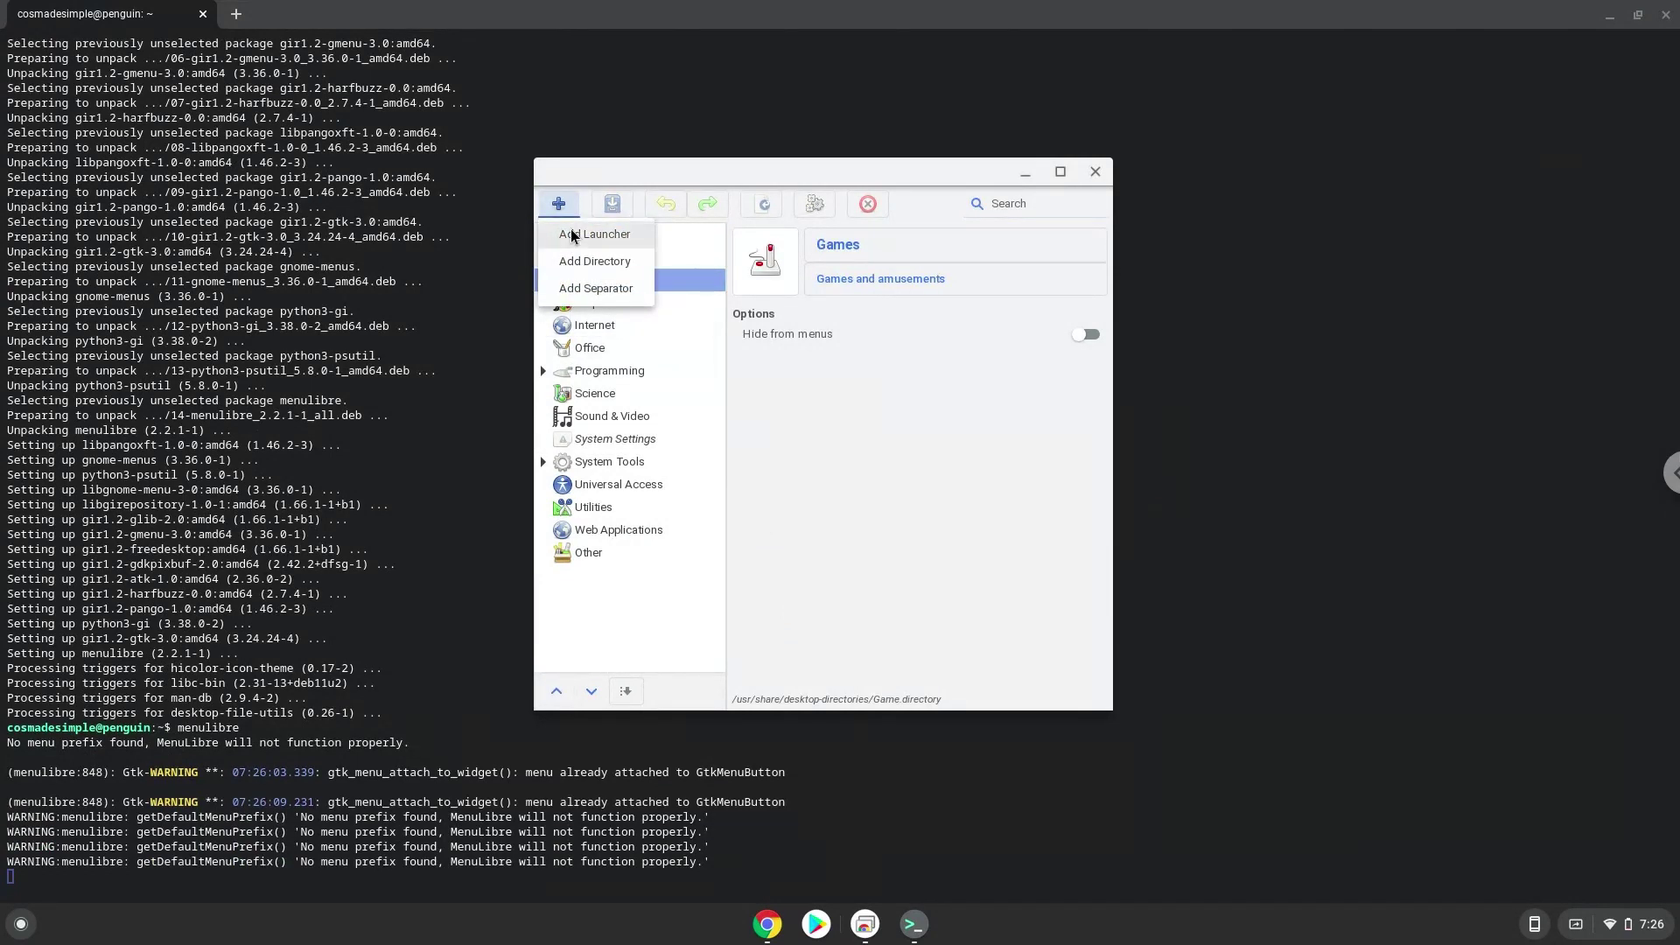
left_click(573, 236)
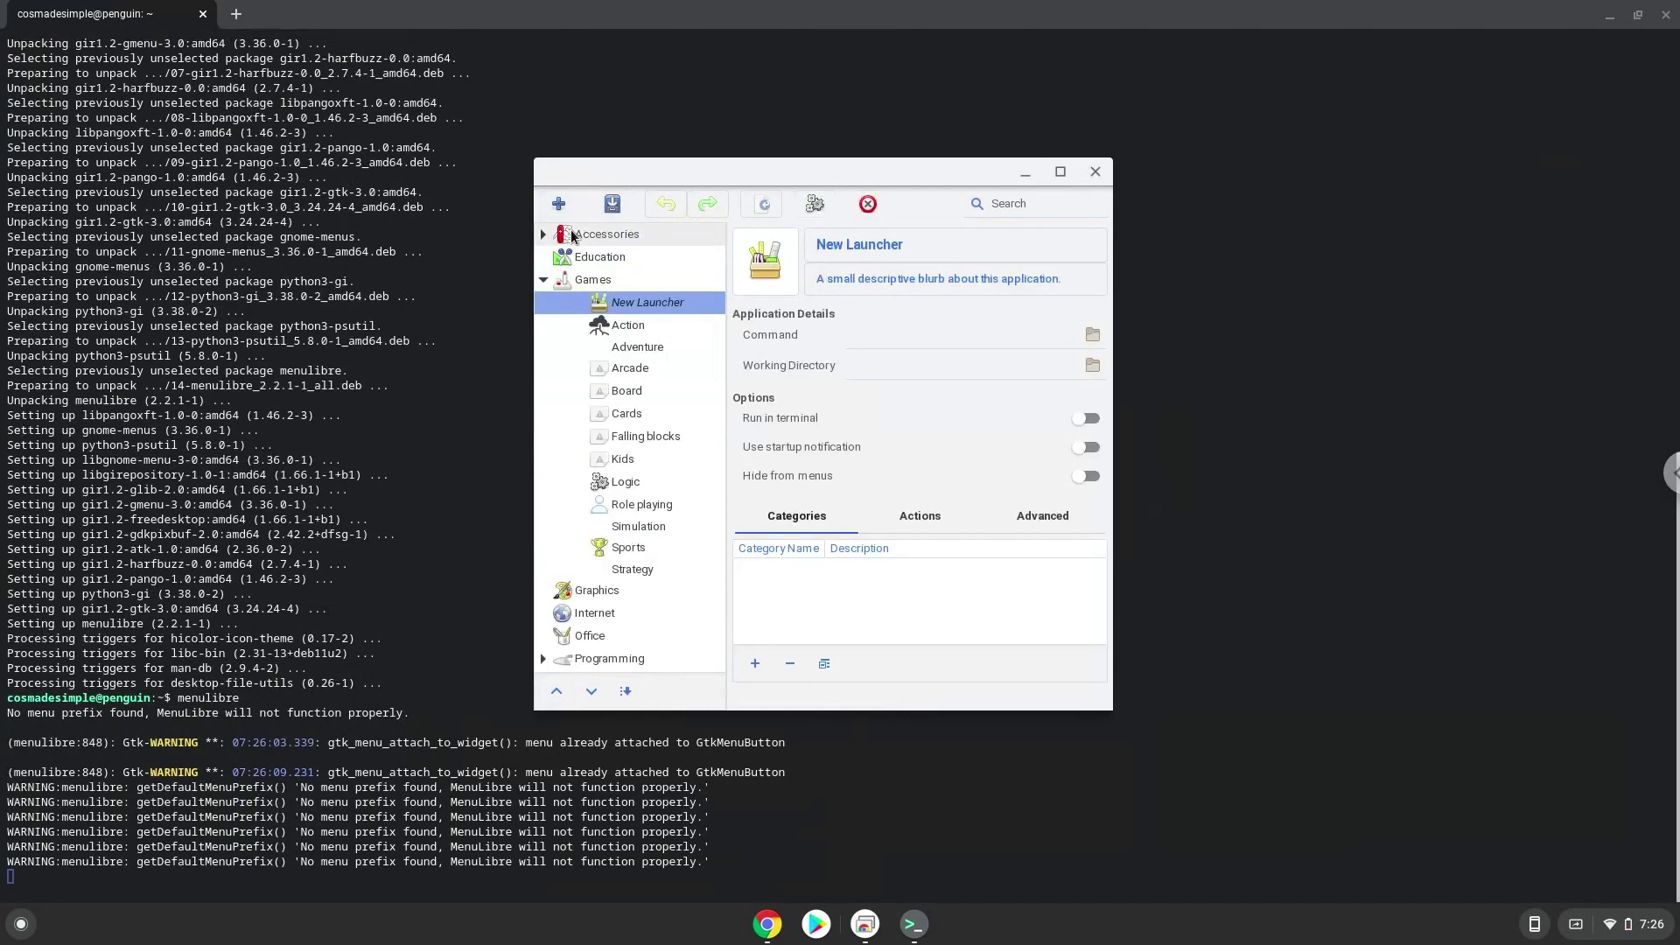
left_click(827, 256)
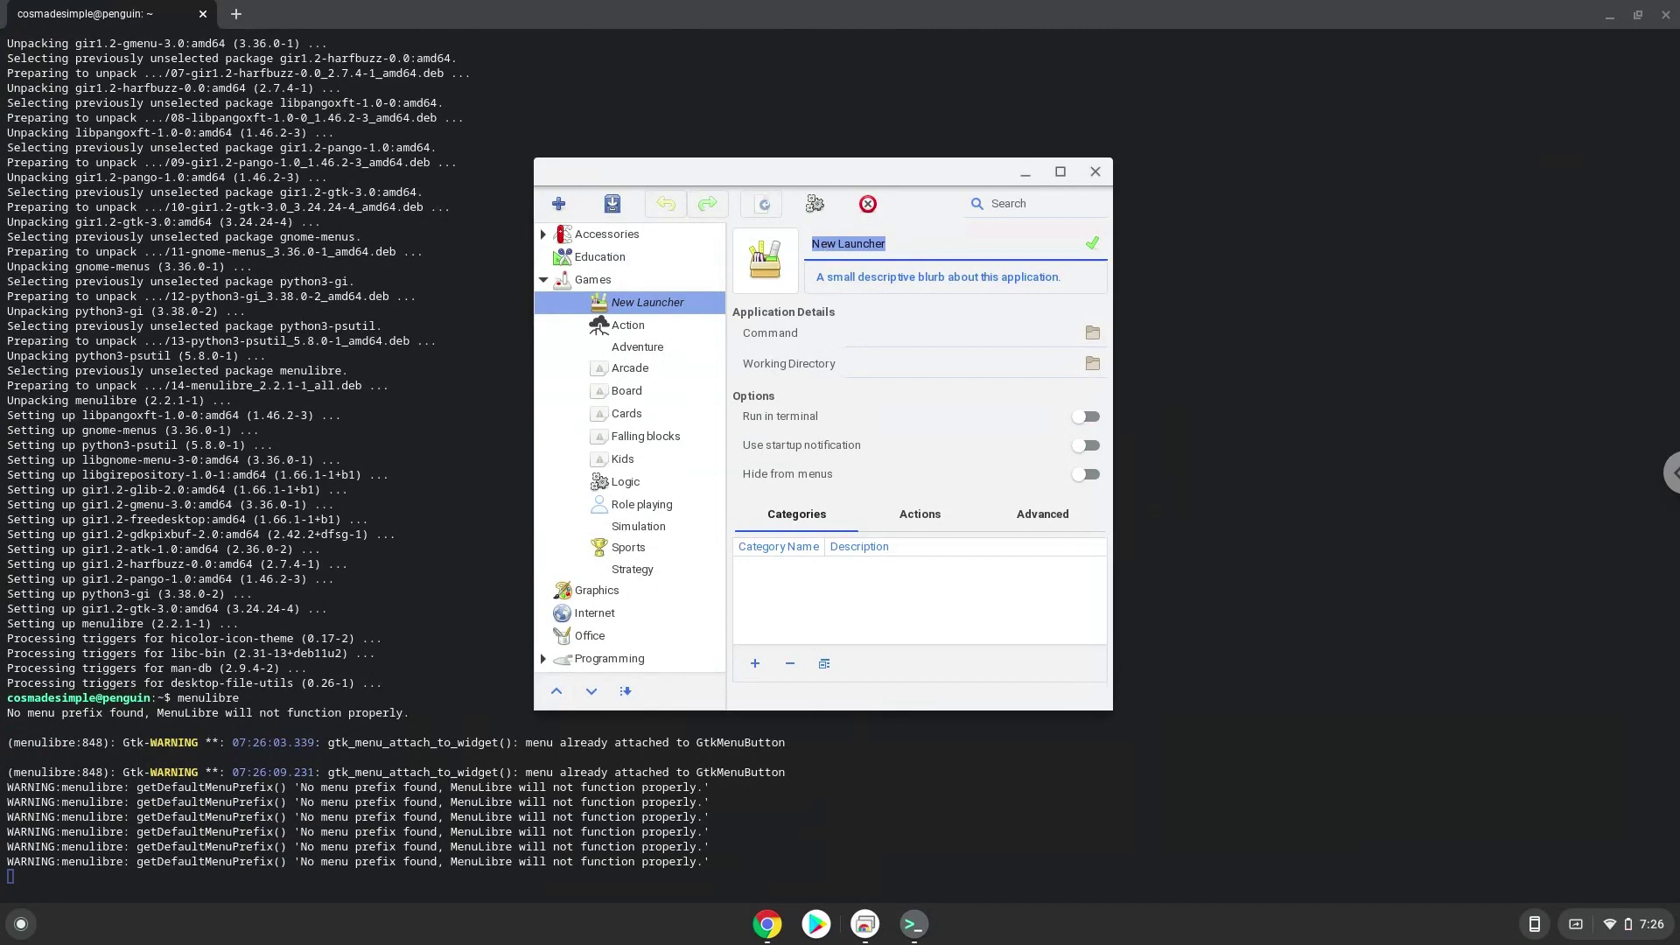
type("VCV Rack 2")
left_click(1093, 245)
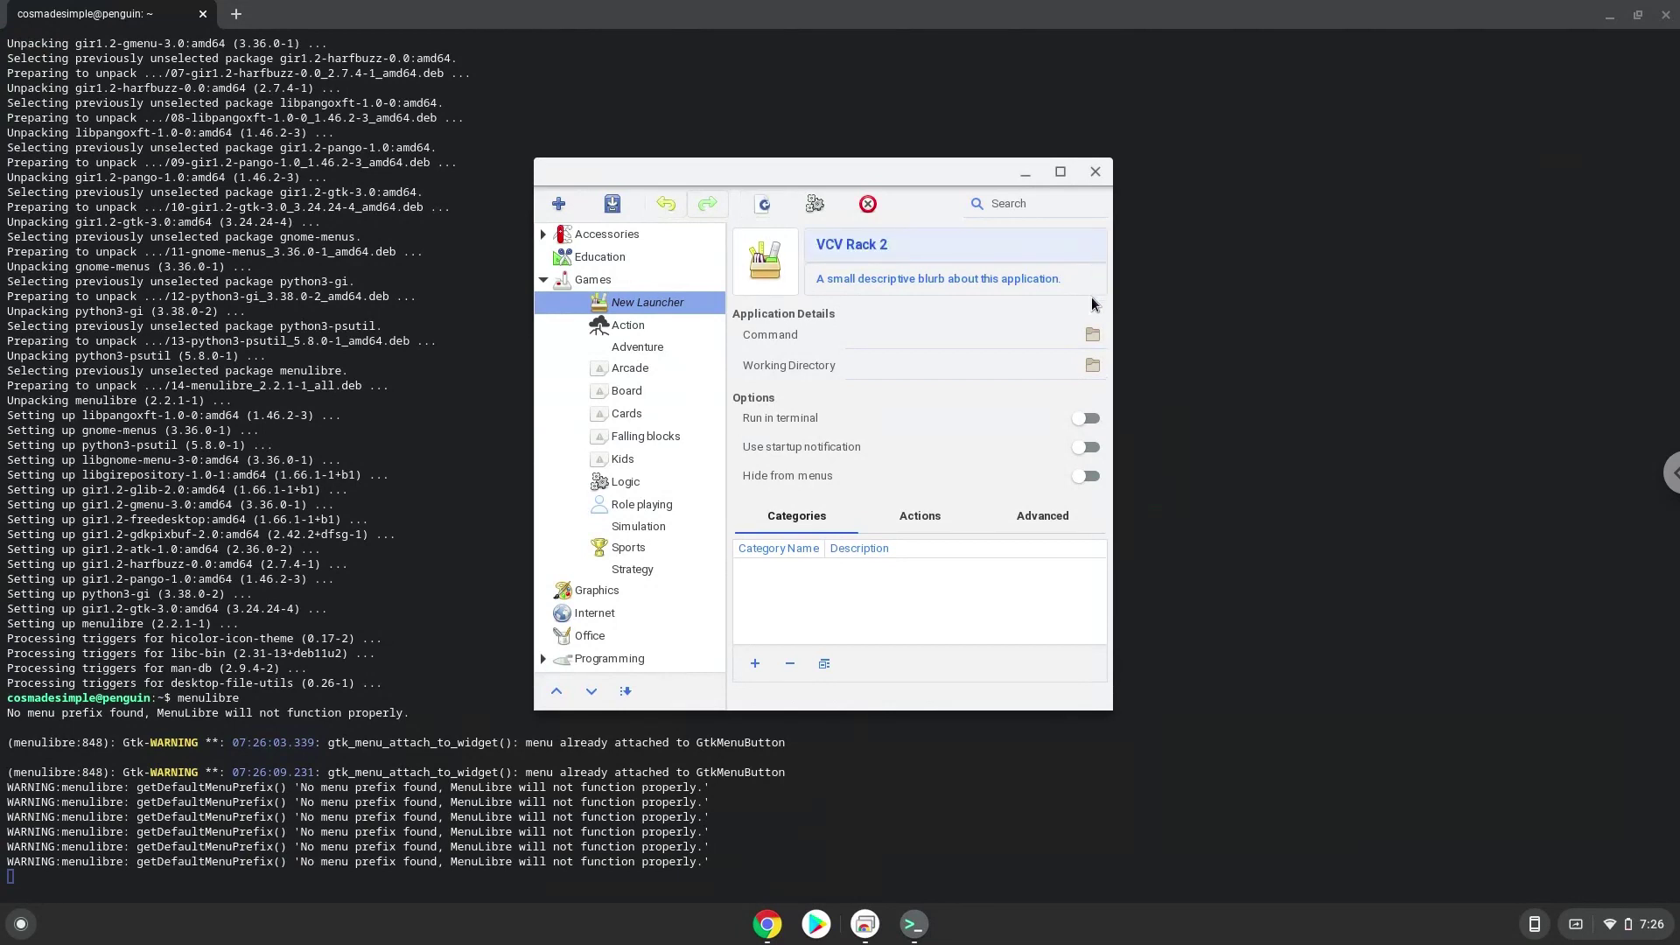
Step: Set the launcher's Command to the Rack program in the home folder and save it
left_click(1091, 335)
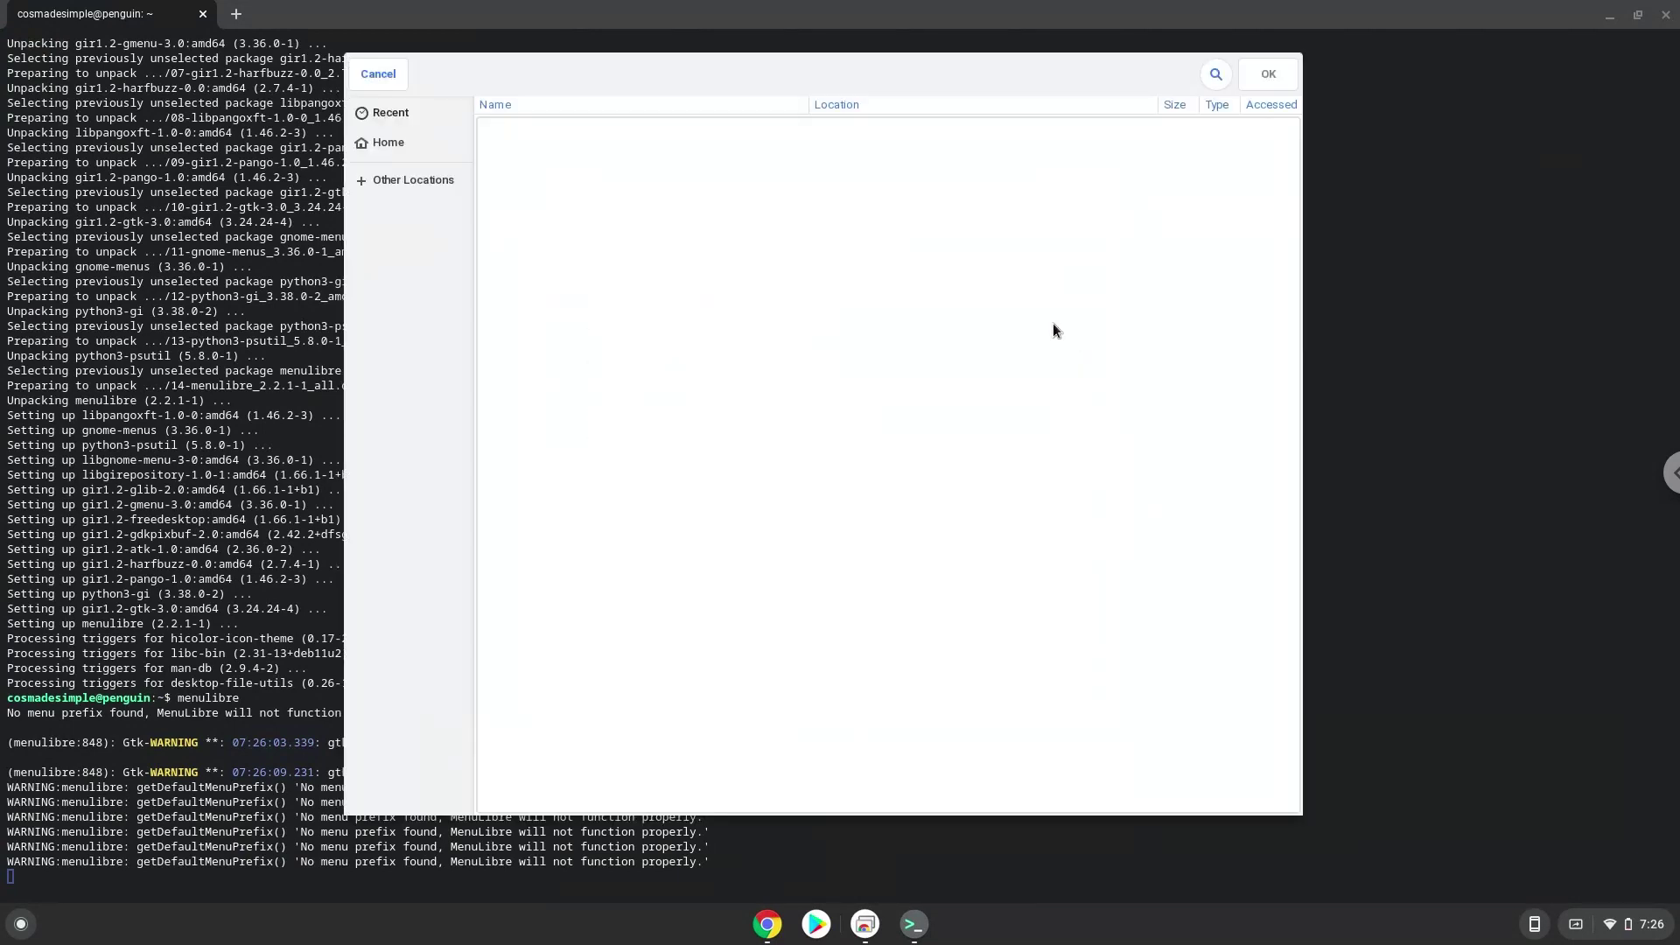
left_click(403, 143)
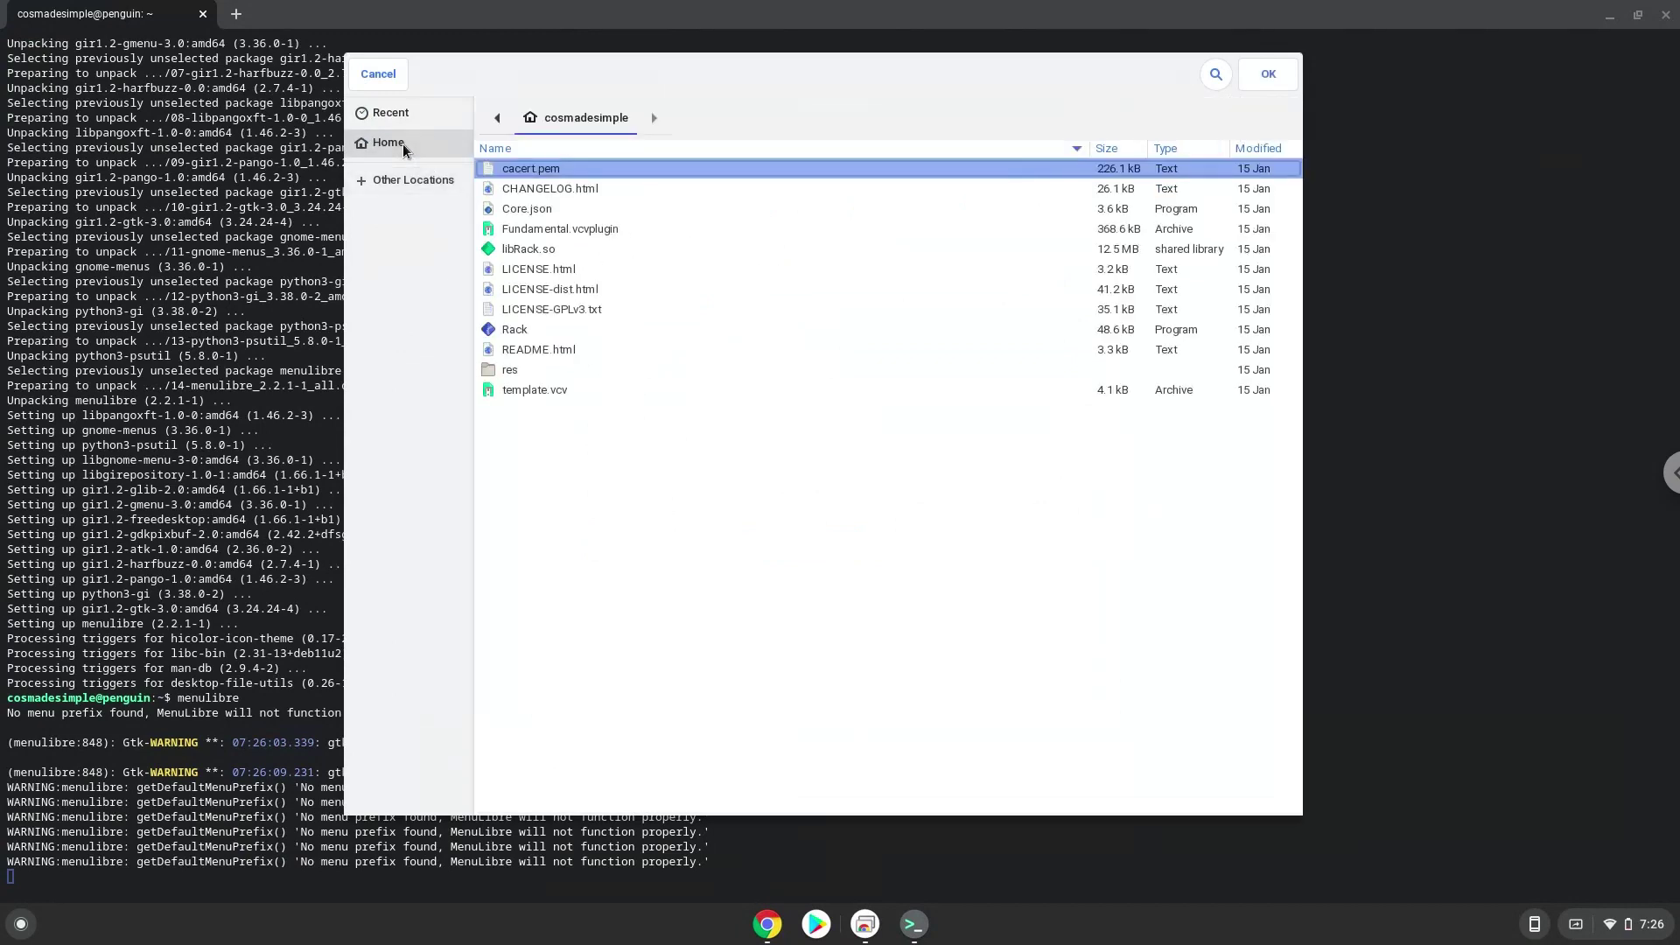
left_click(530, 330)
double_click(529, 331)
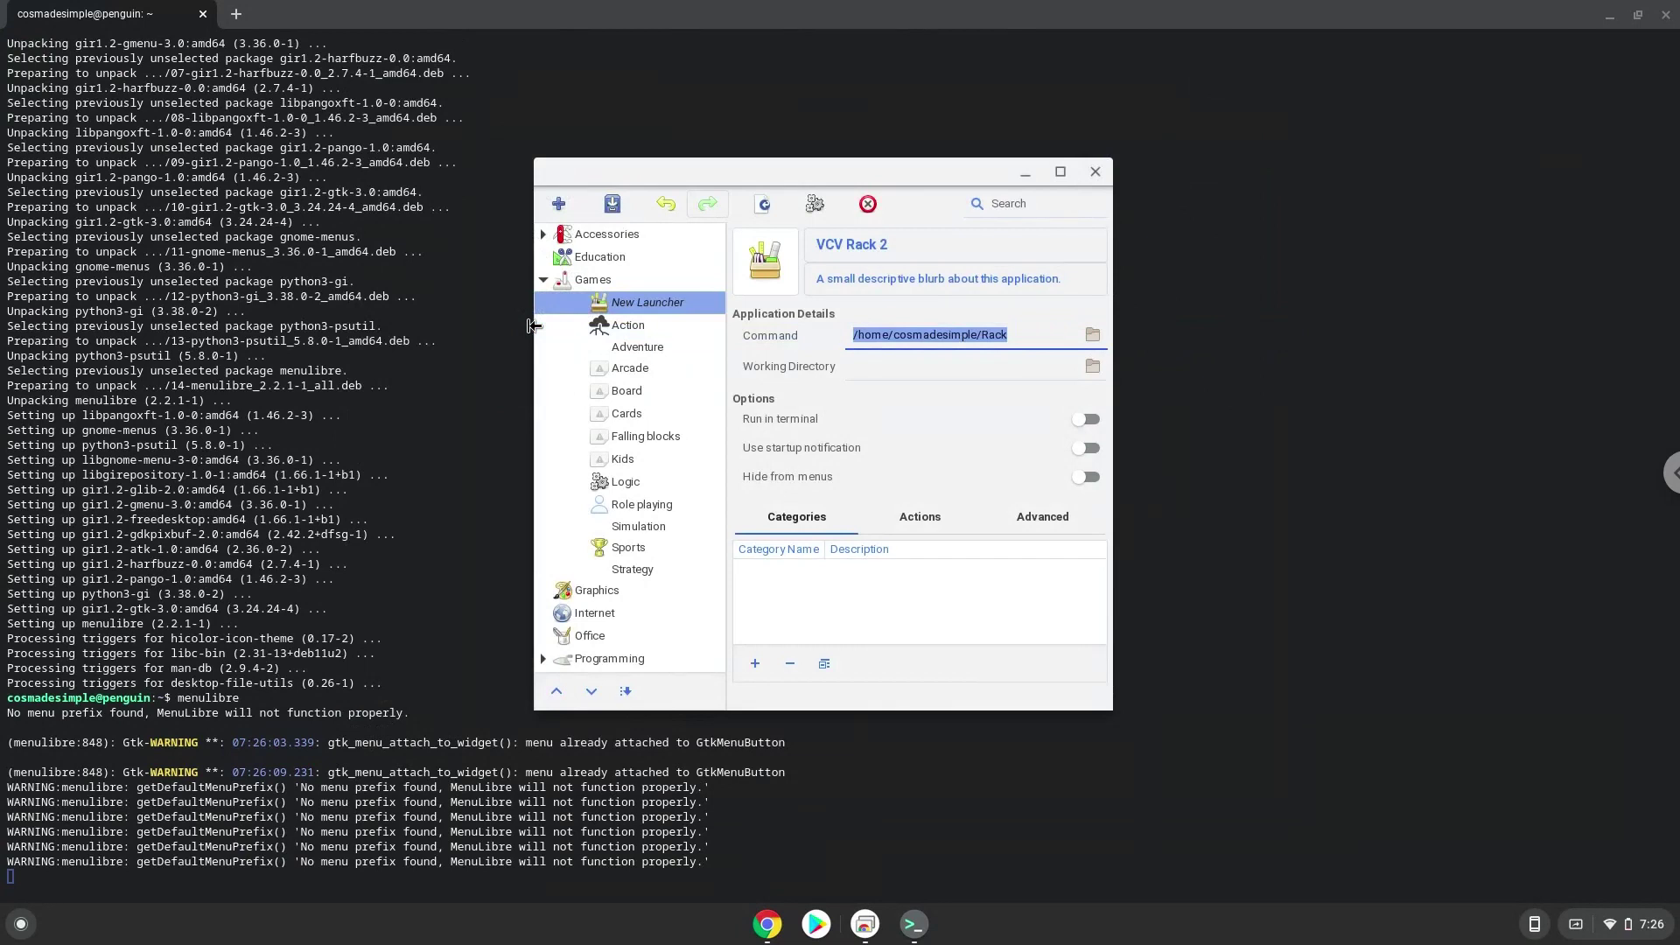
left_click(613, 204)
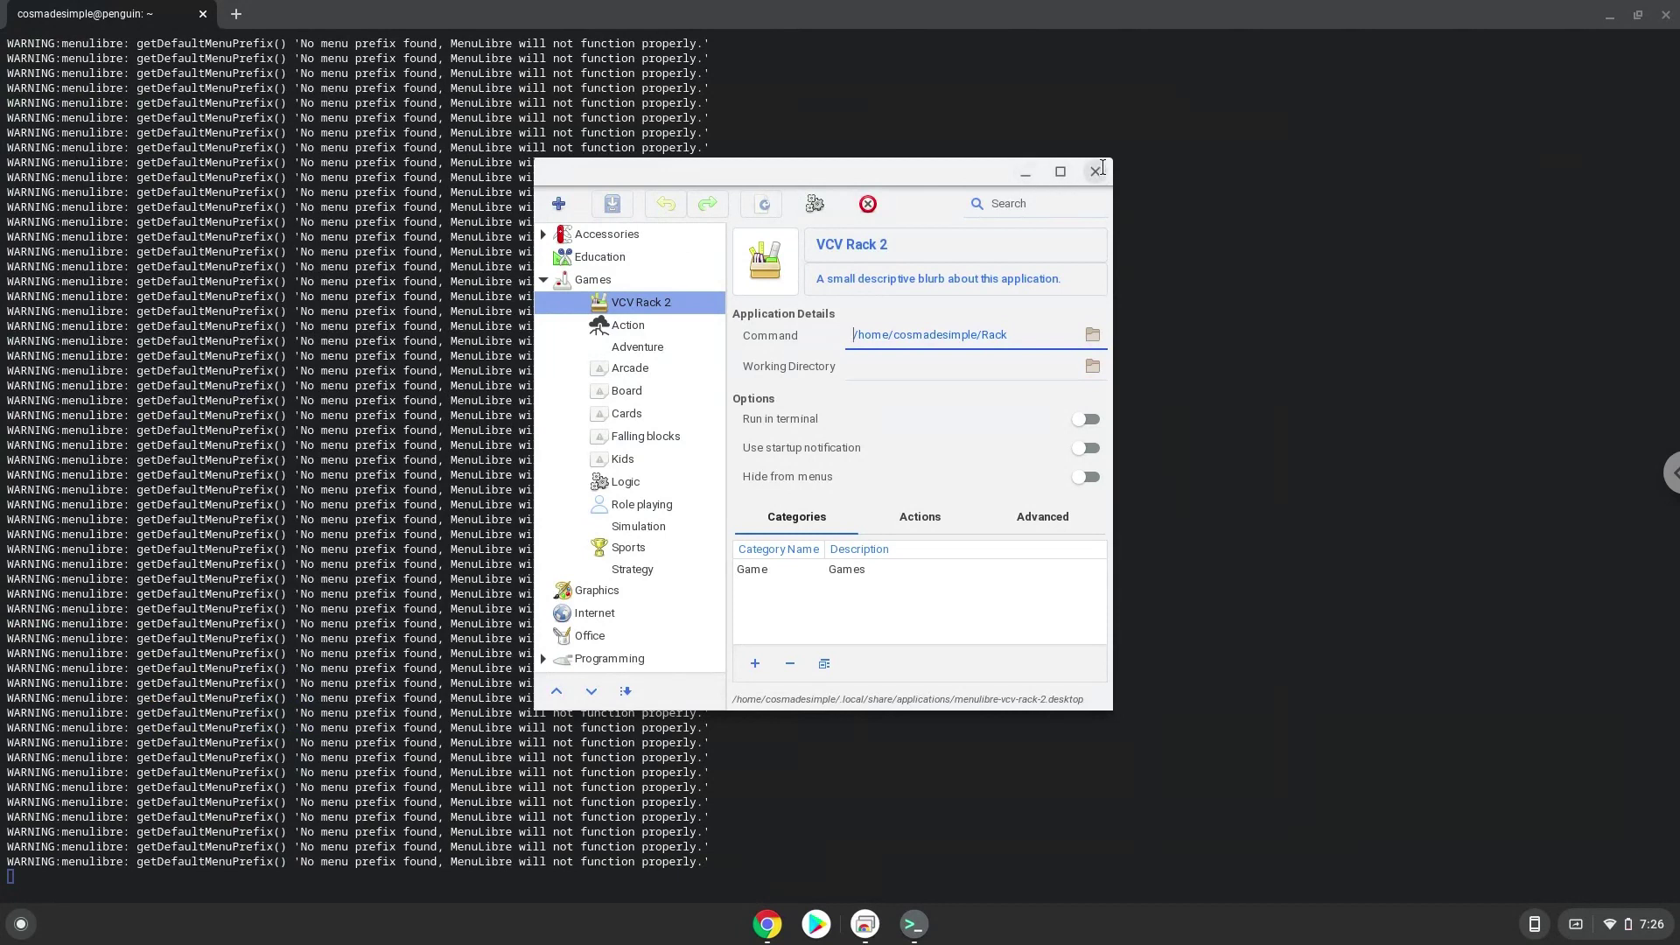
Step: Close the MenuLibre editor and the terminal window, confirming the exit
left_click(1099, 171)
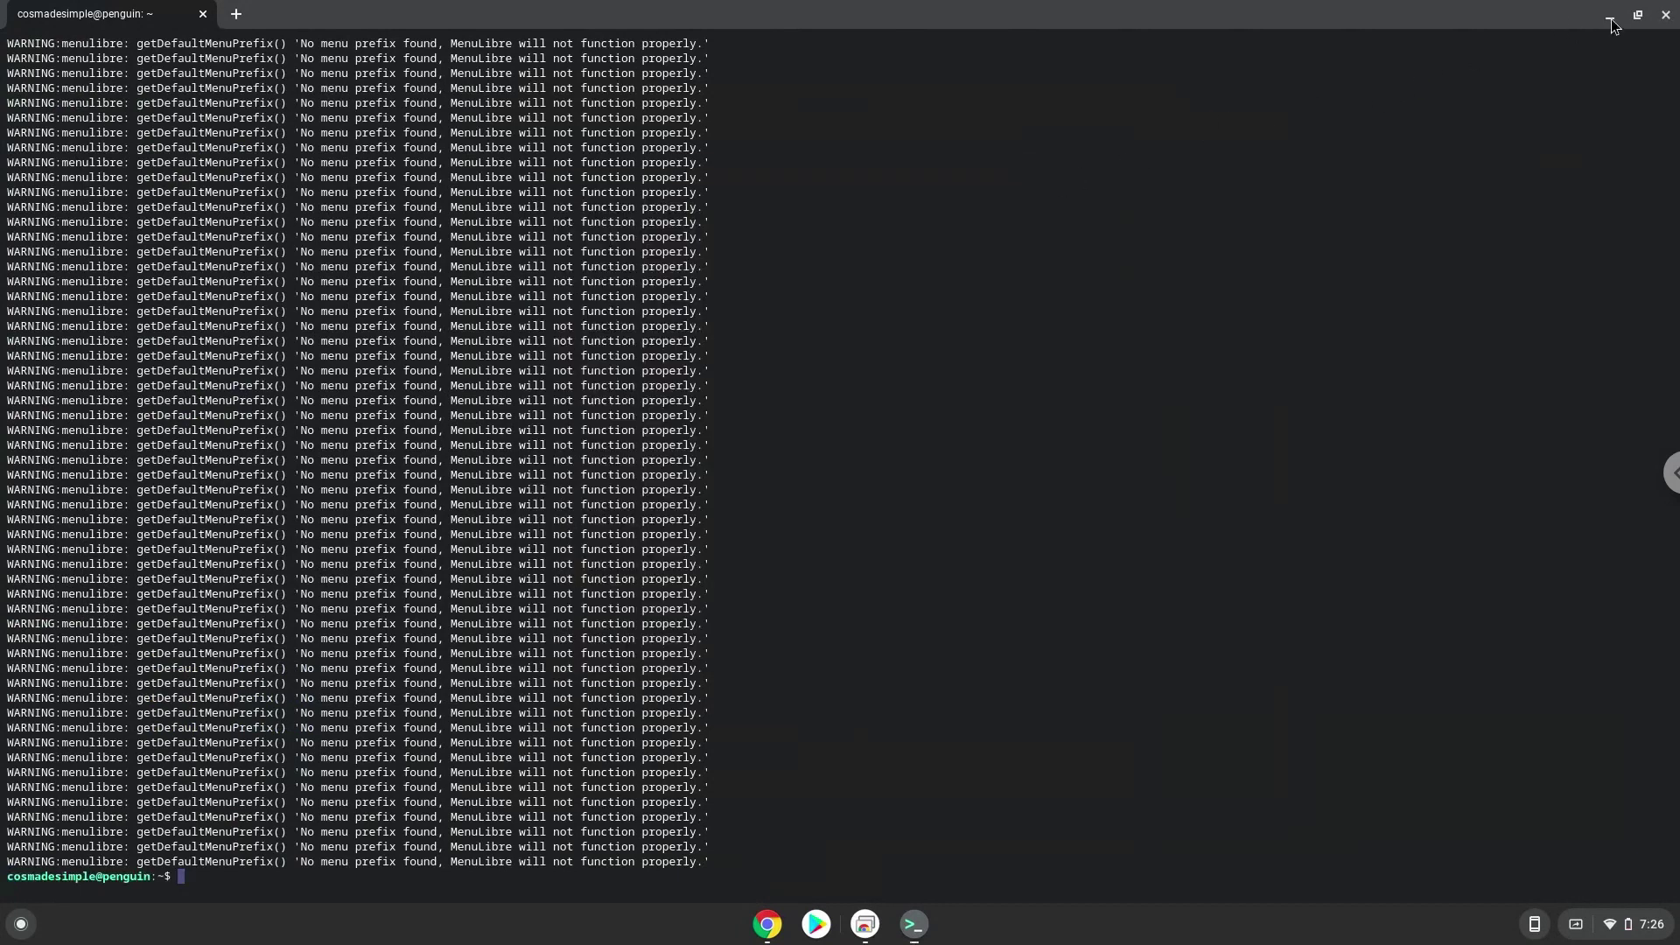
left_click(1666, 15)
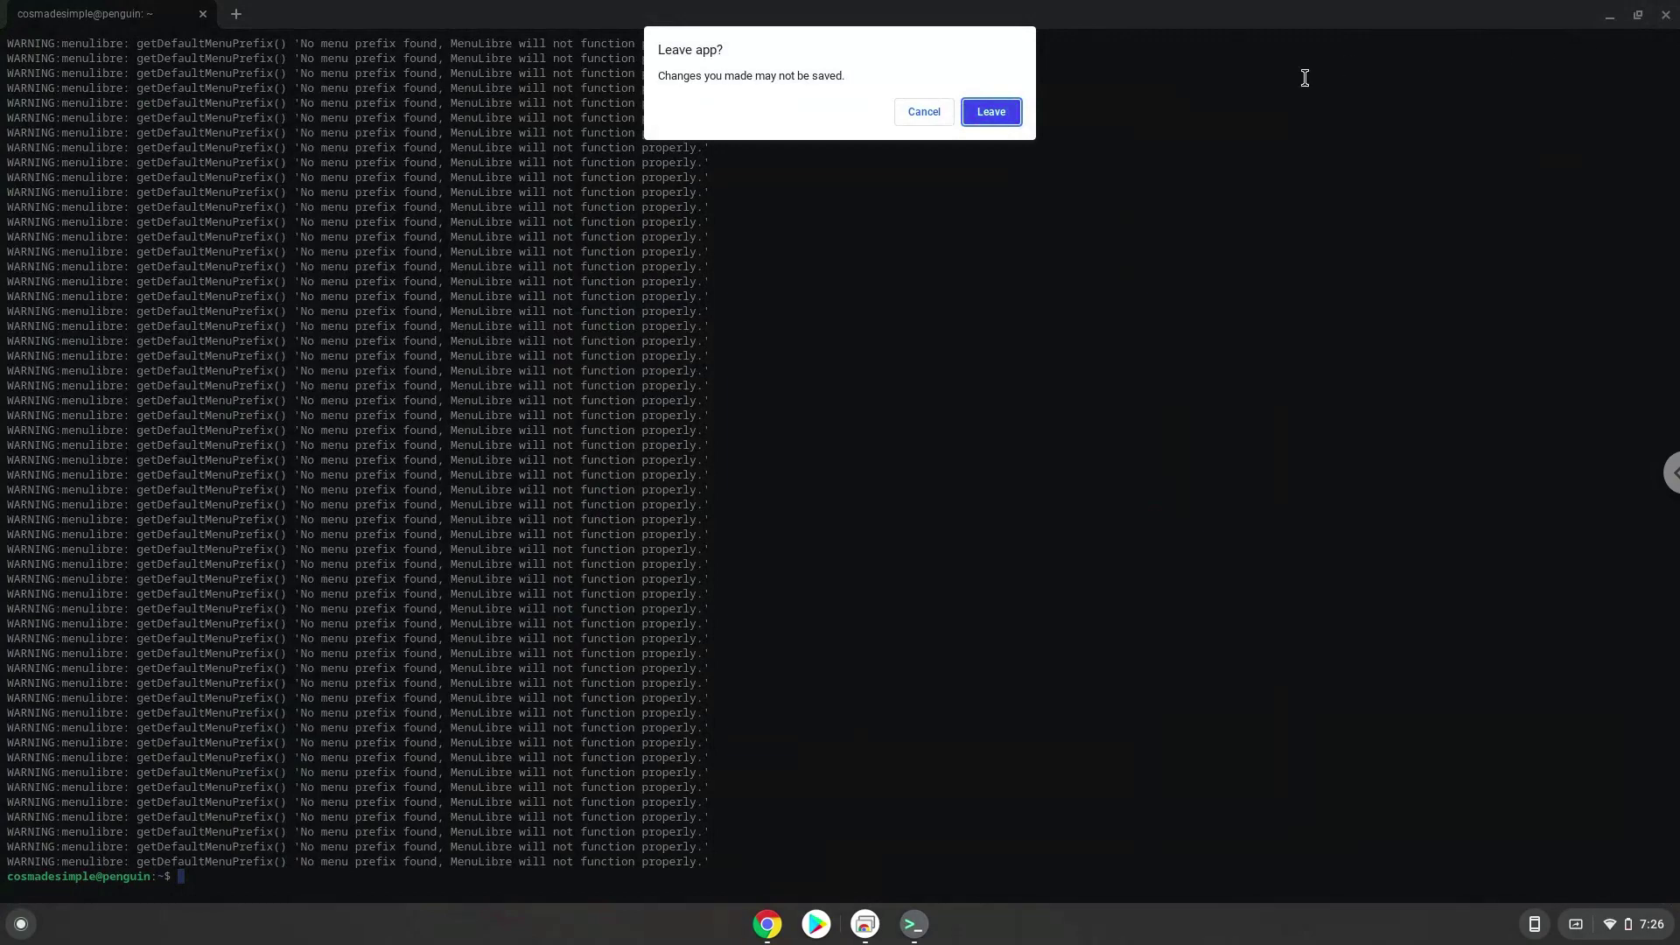
left_click(992, 112)
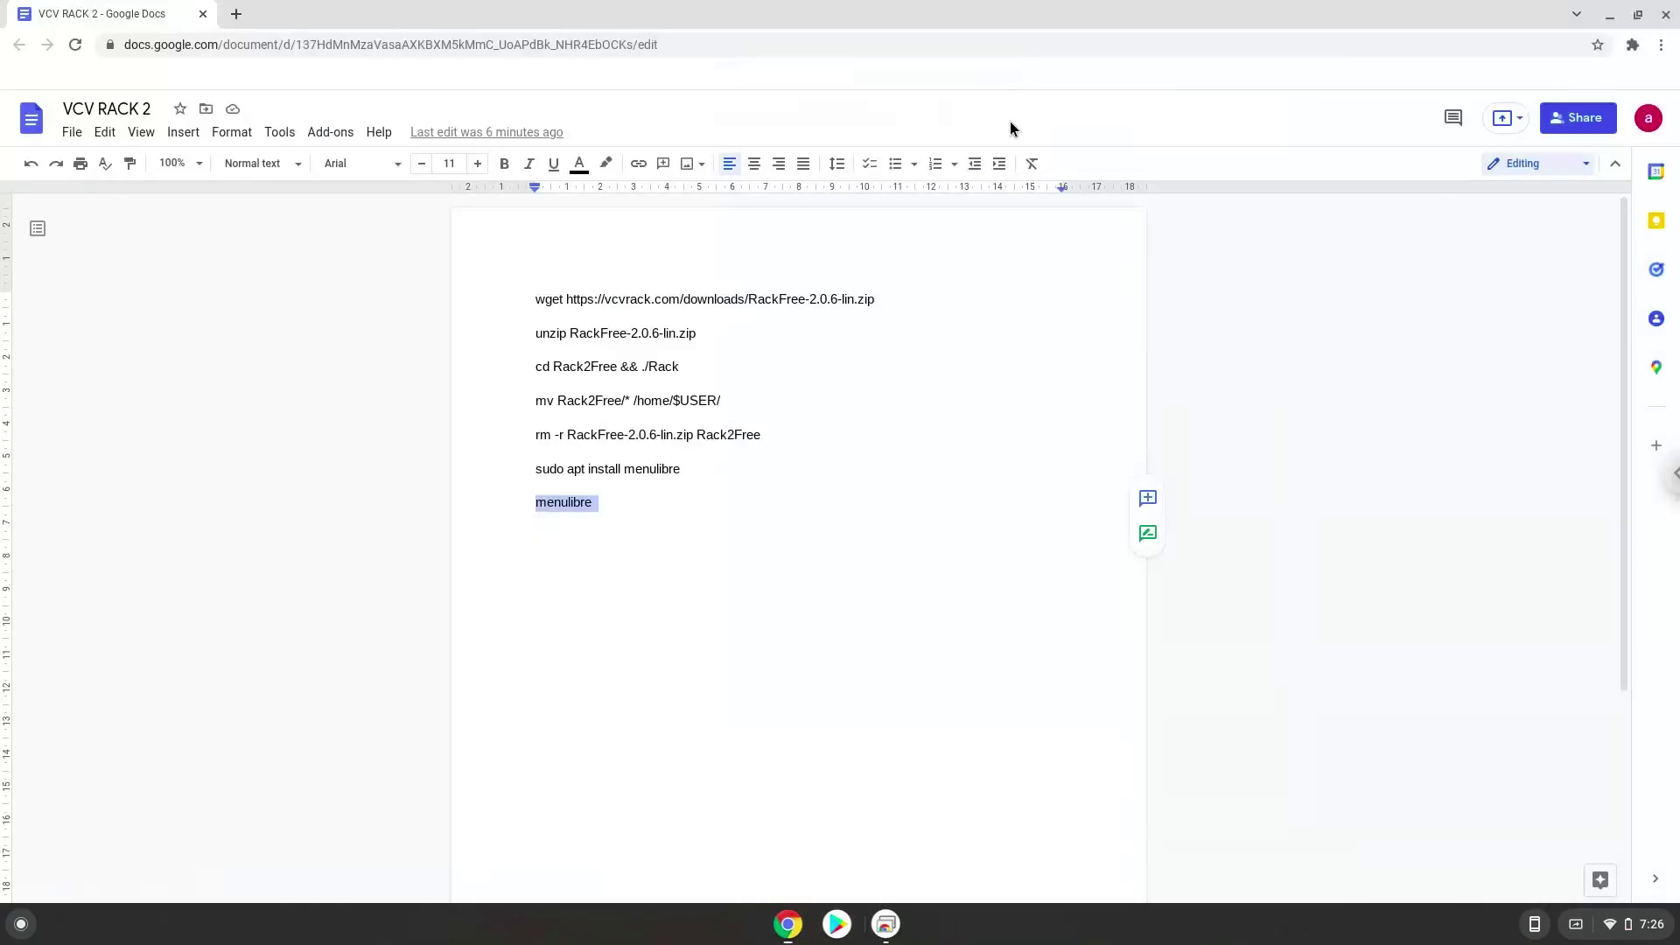
Step: Enable Linux microphone access under Developers settings, shut down Linux, and close Settings
left_click(1597, 924)
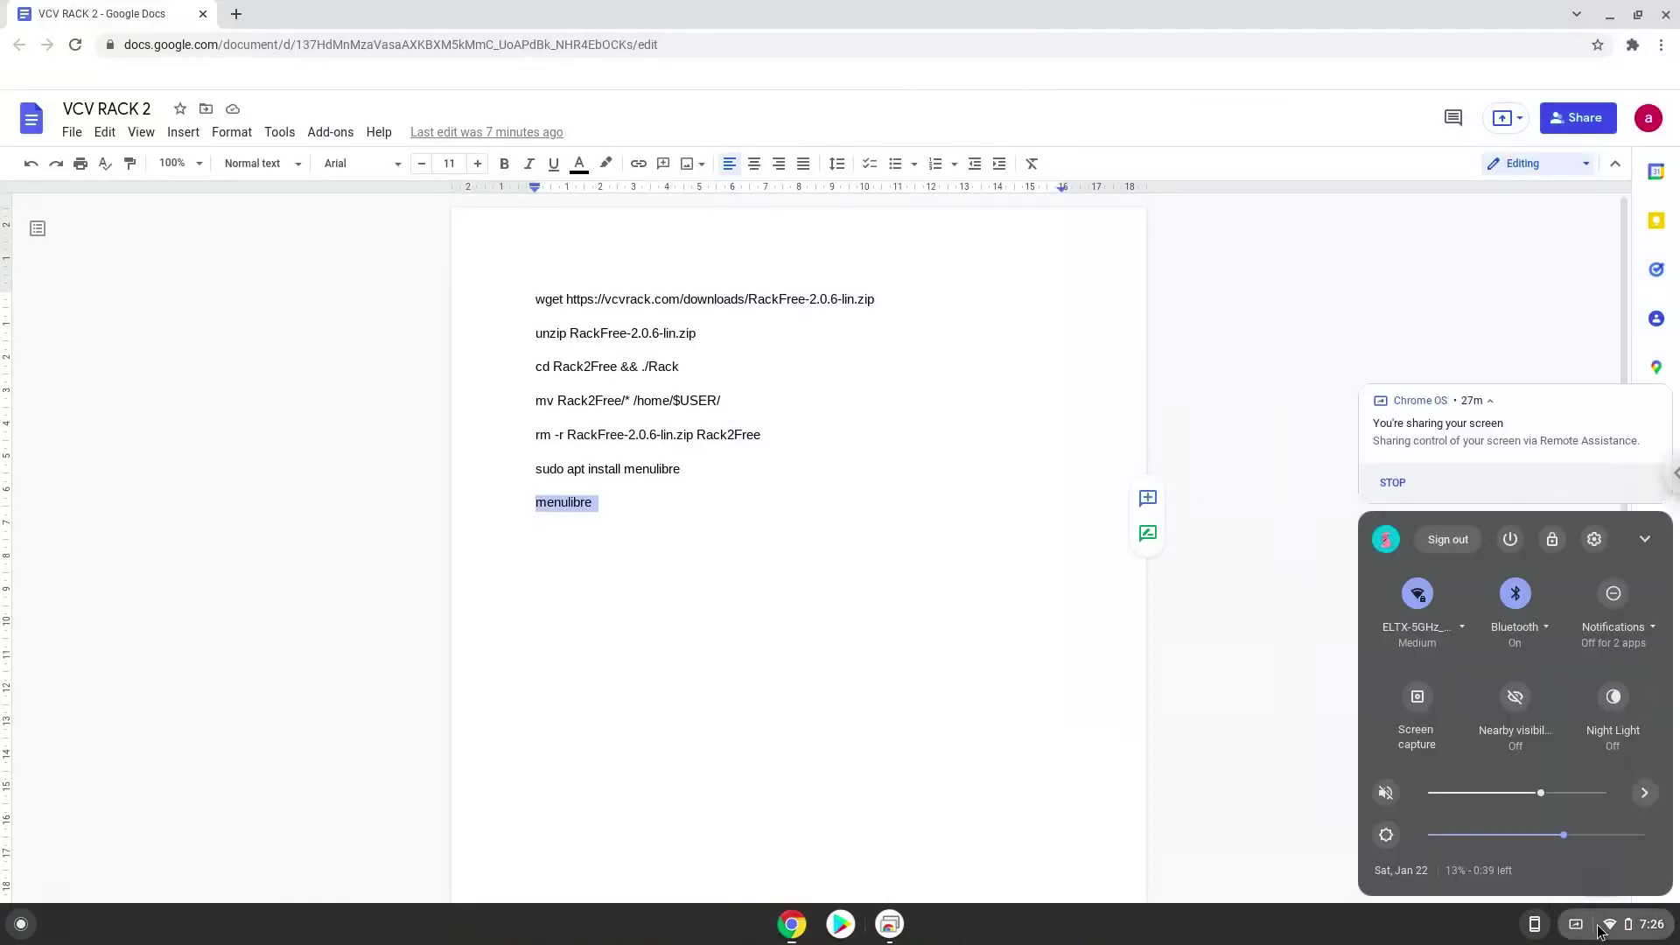
left_click(1593, 539)
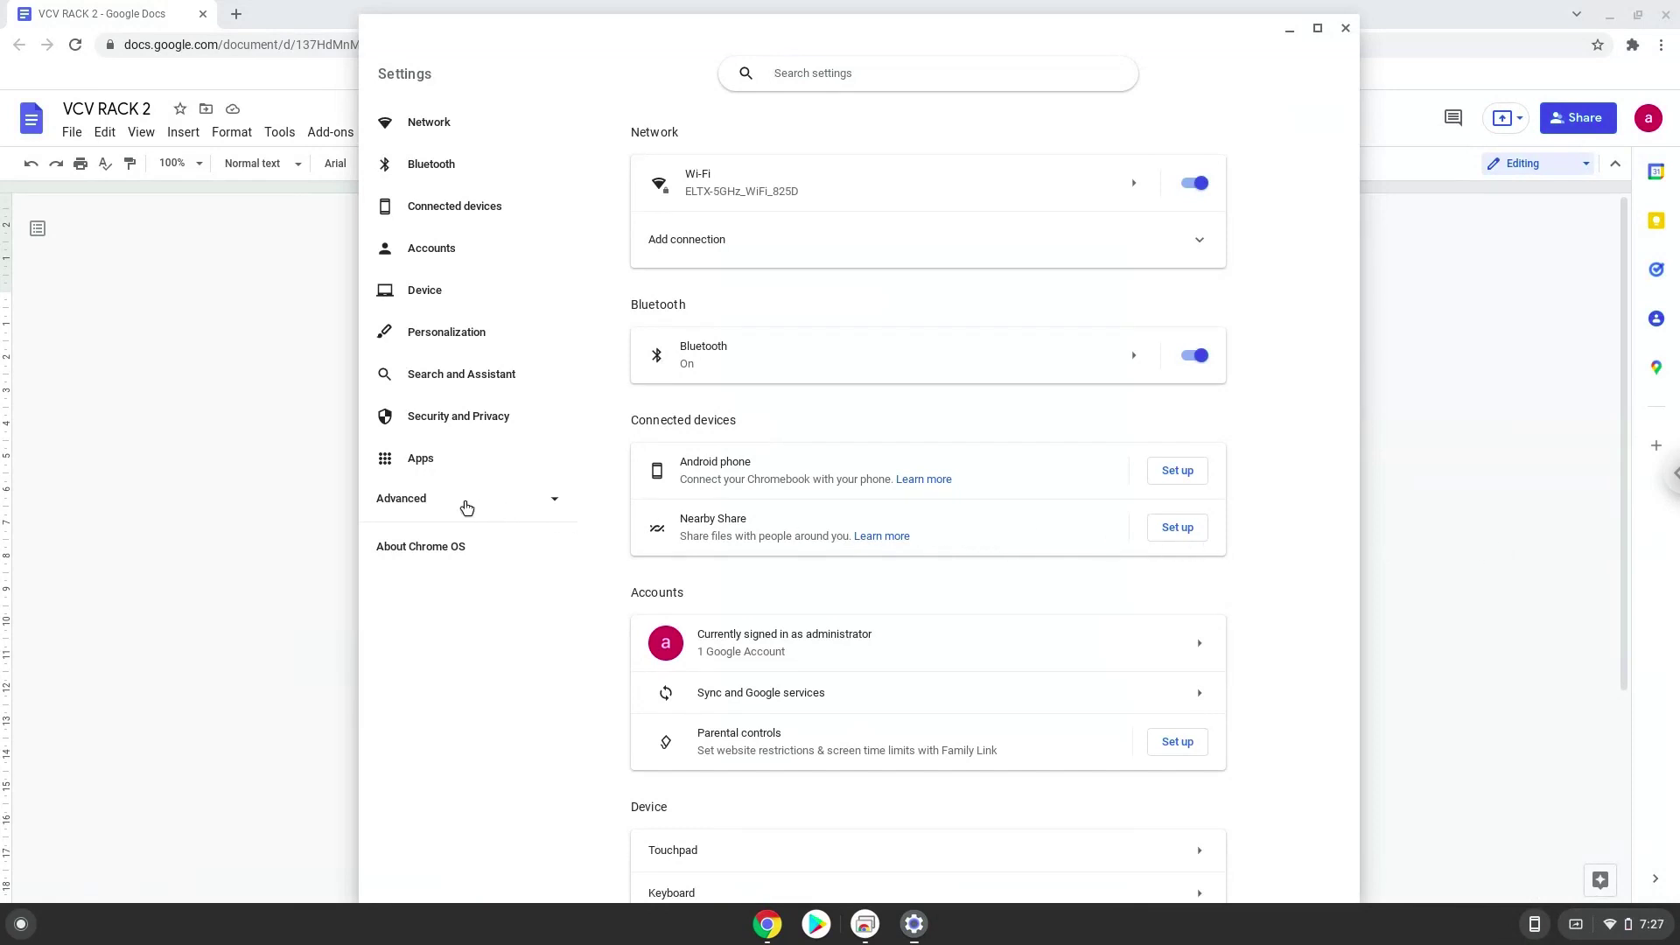
left_click(466, 508)
left_click(461, 705)
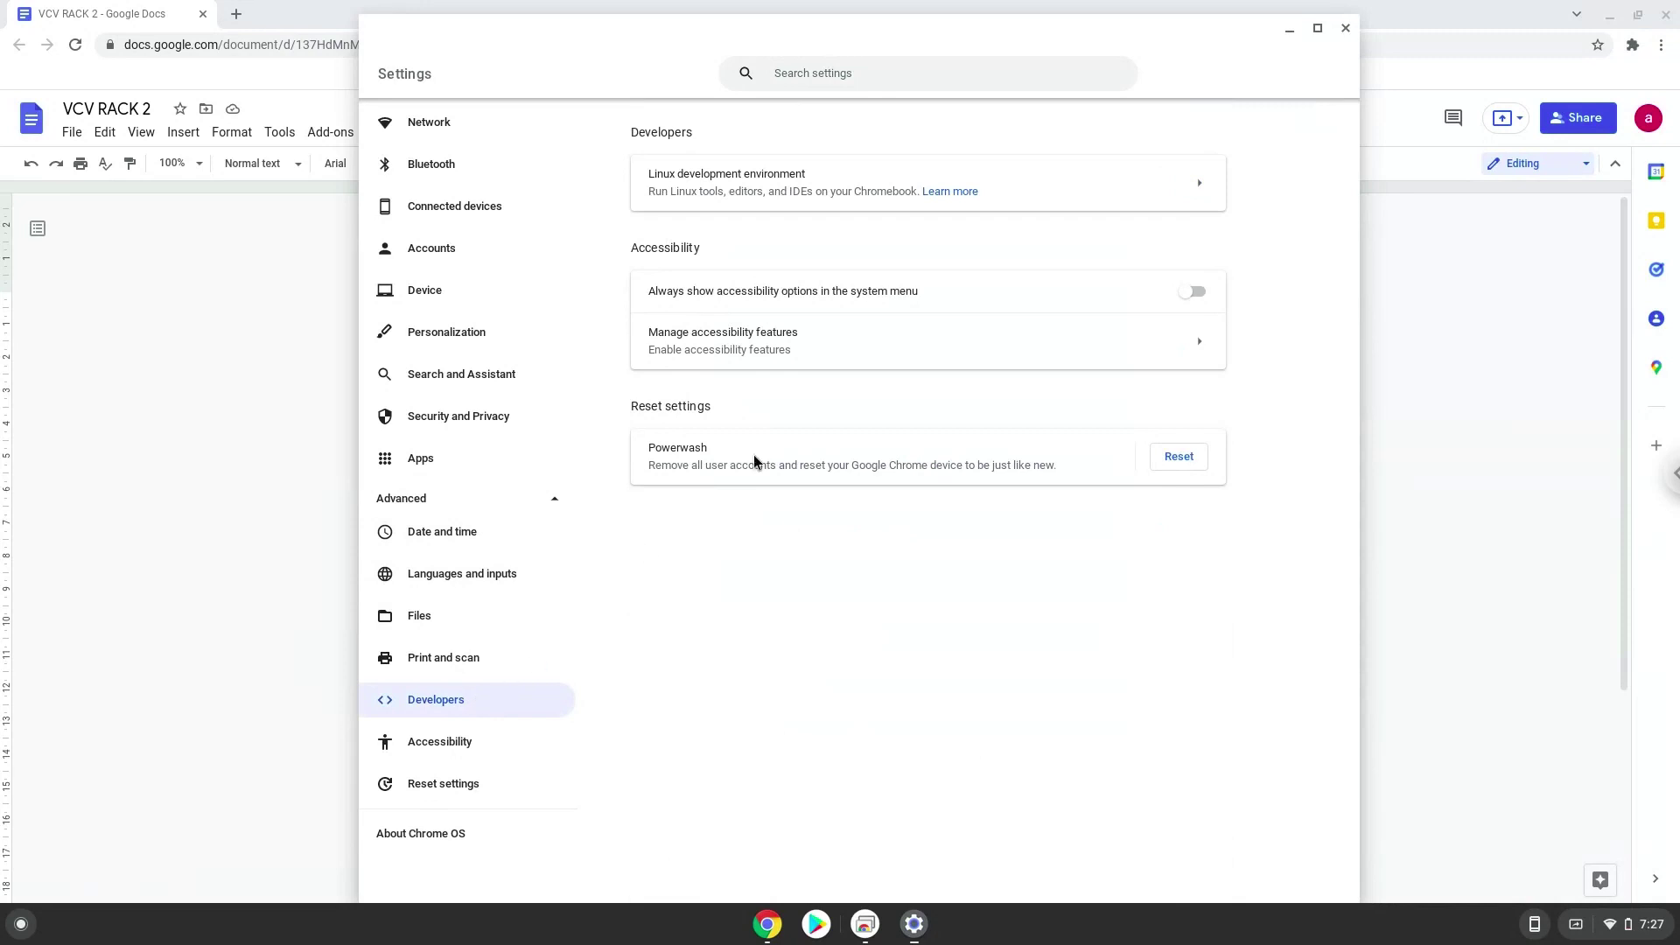
left_click(1063, 201)
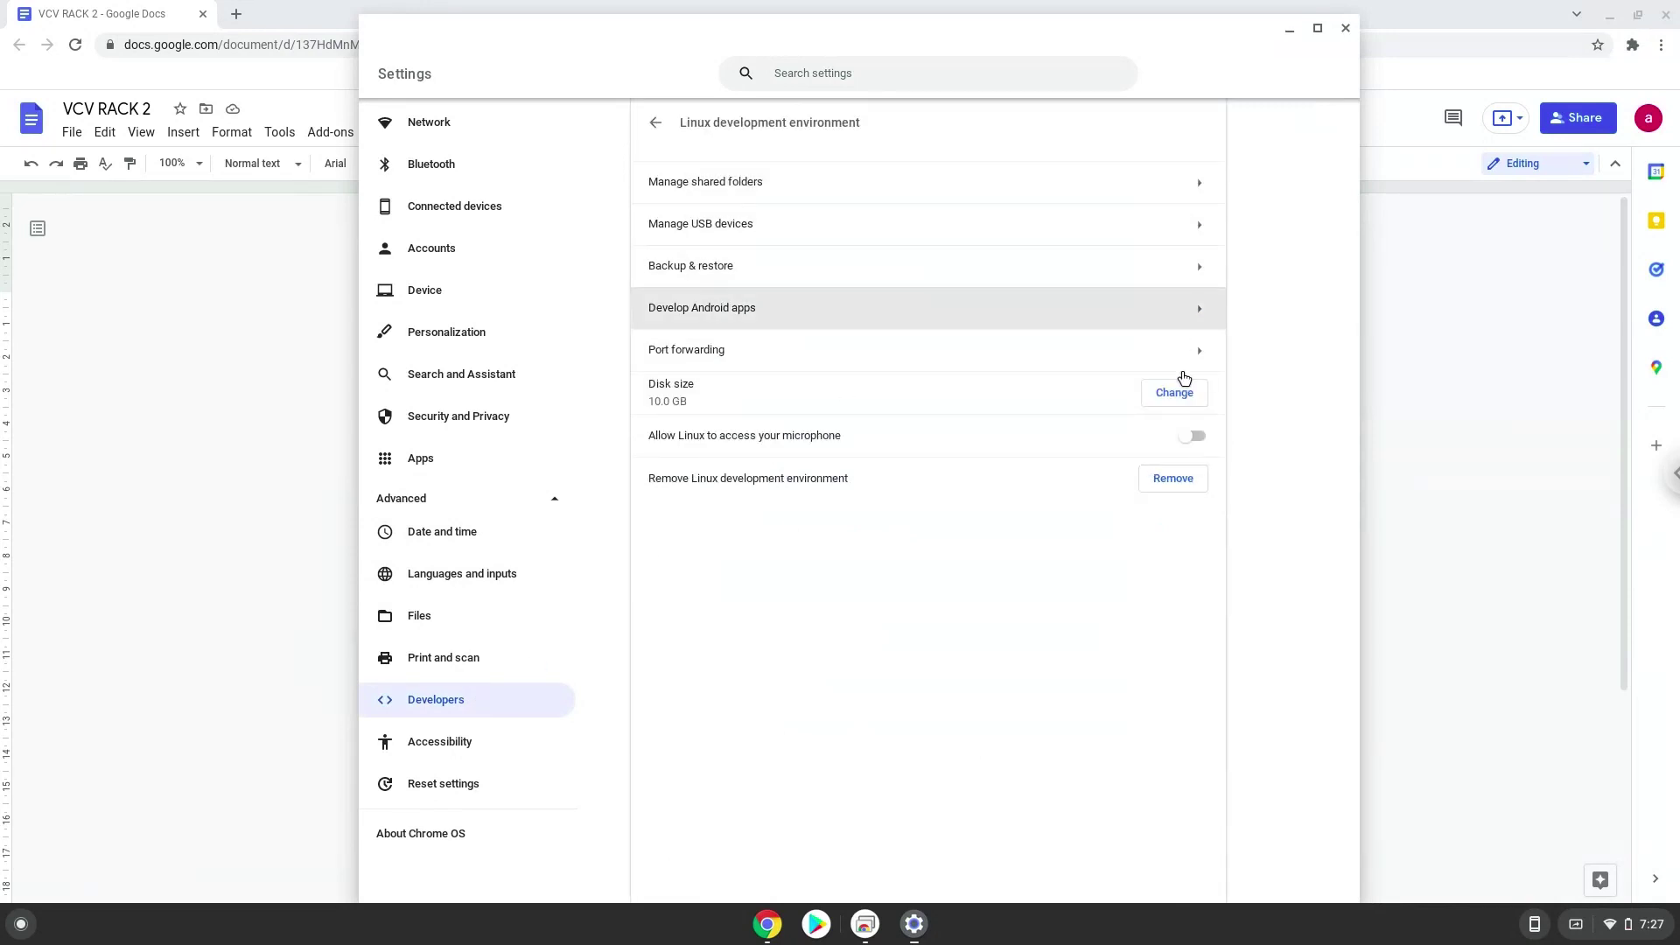
left_click(1195, 440)
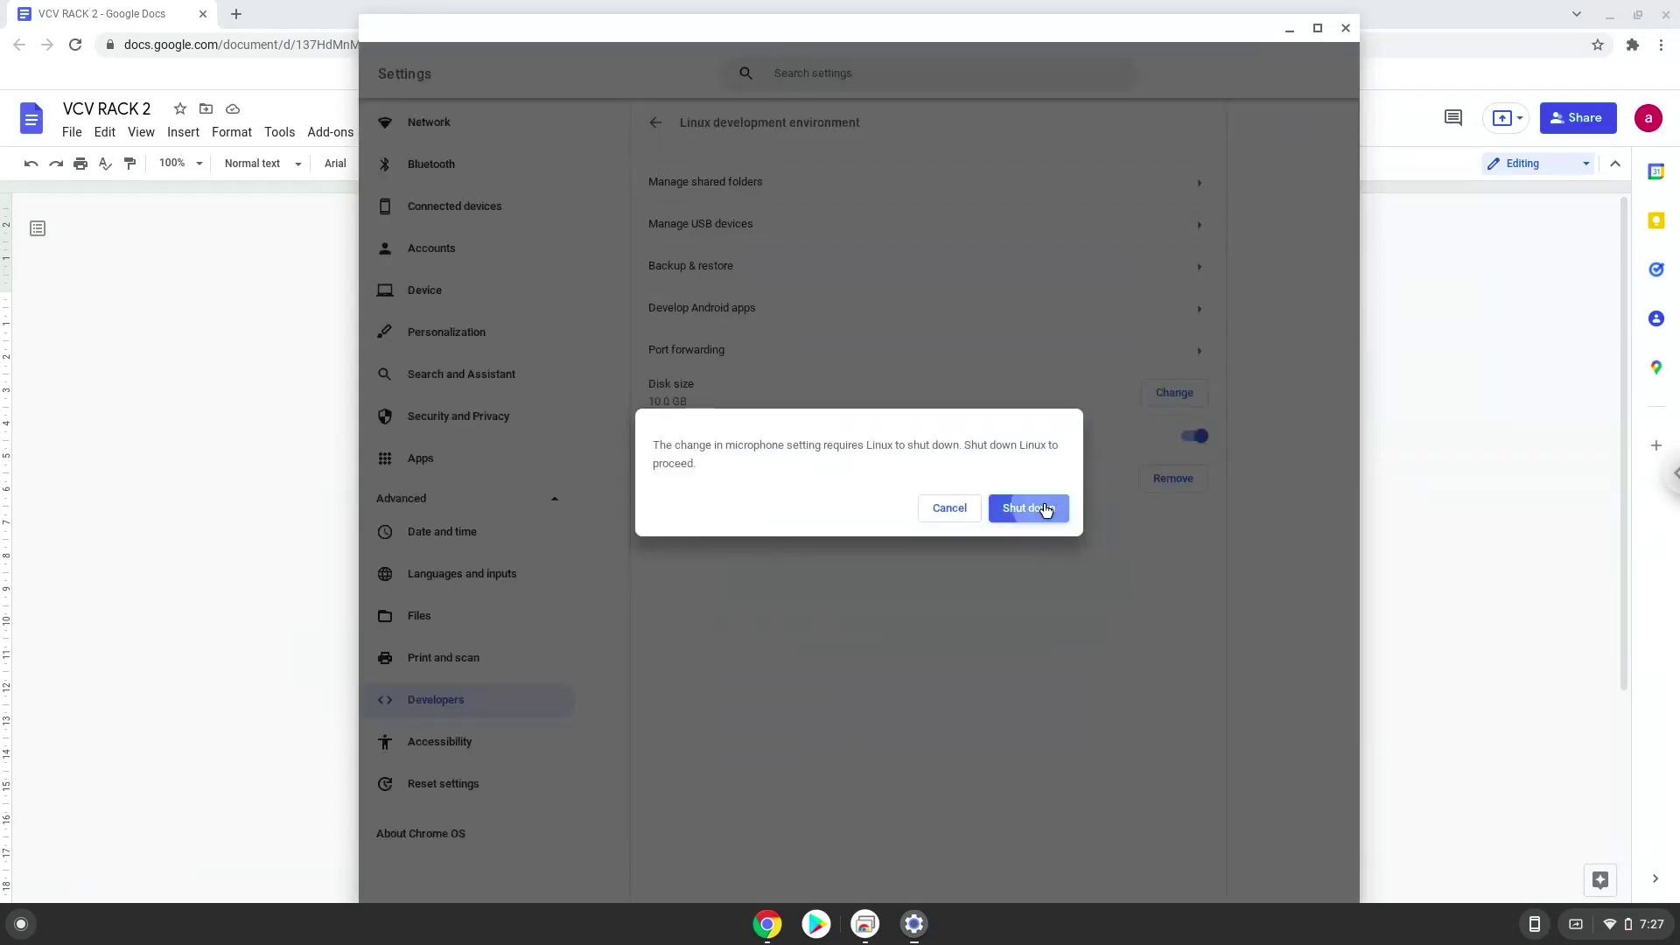
left_click(1044, 504)
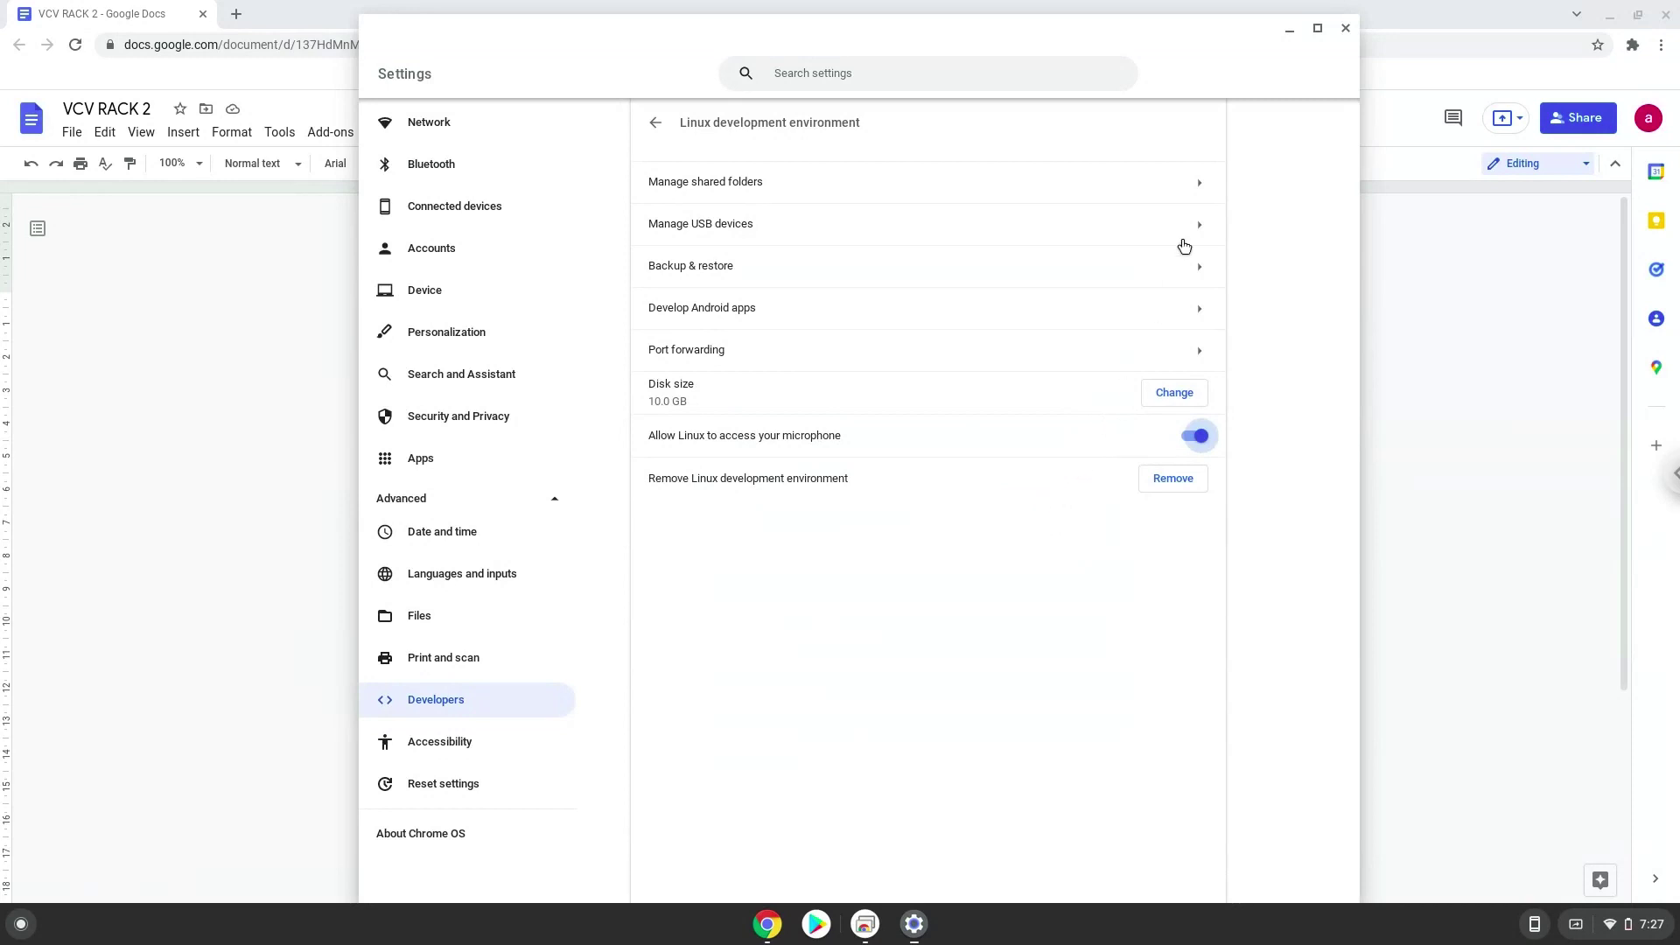
left_click(1344, 26)
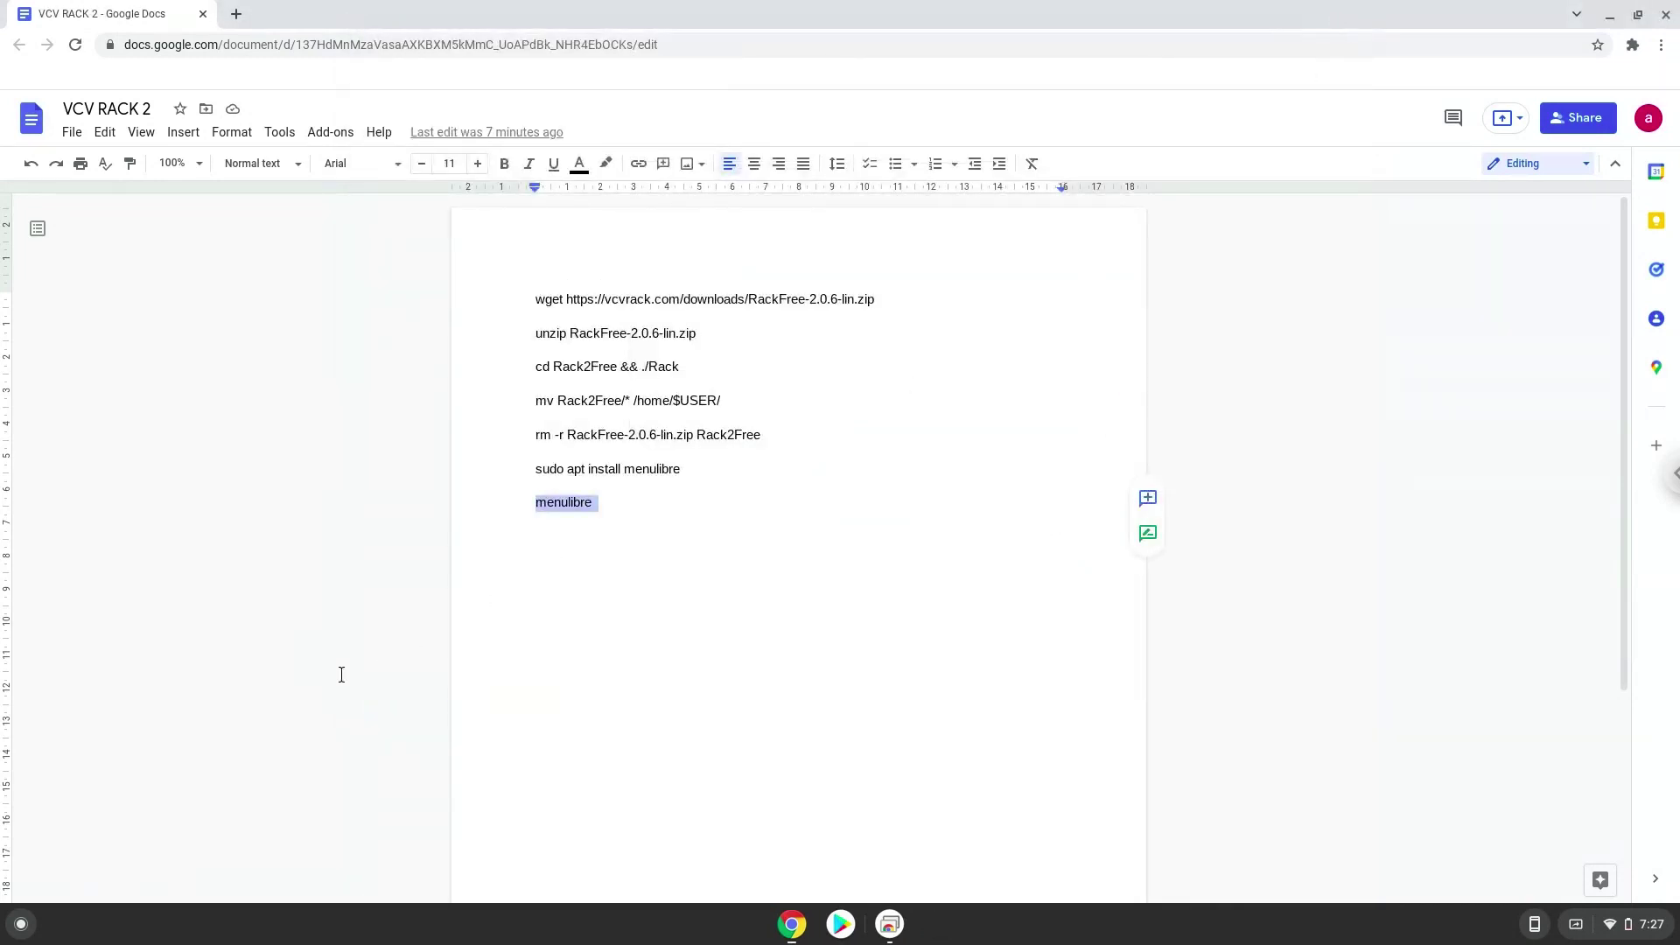
Step: Launch VCV Rack 2 from the Linux apps folder on launcher page 2, then close Google Docs
left_click(21, 924)
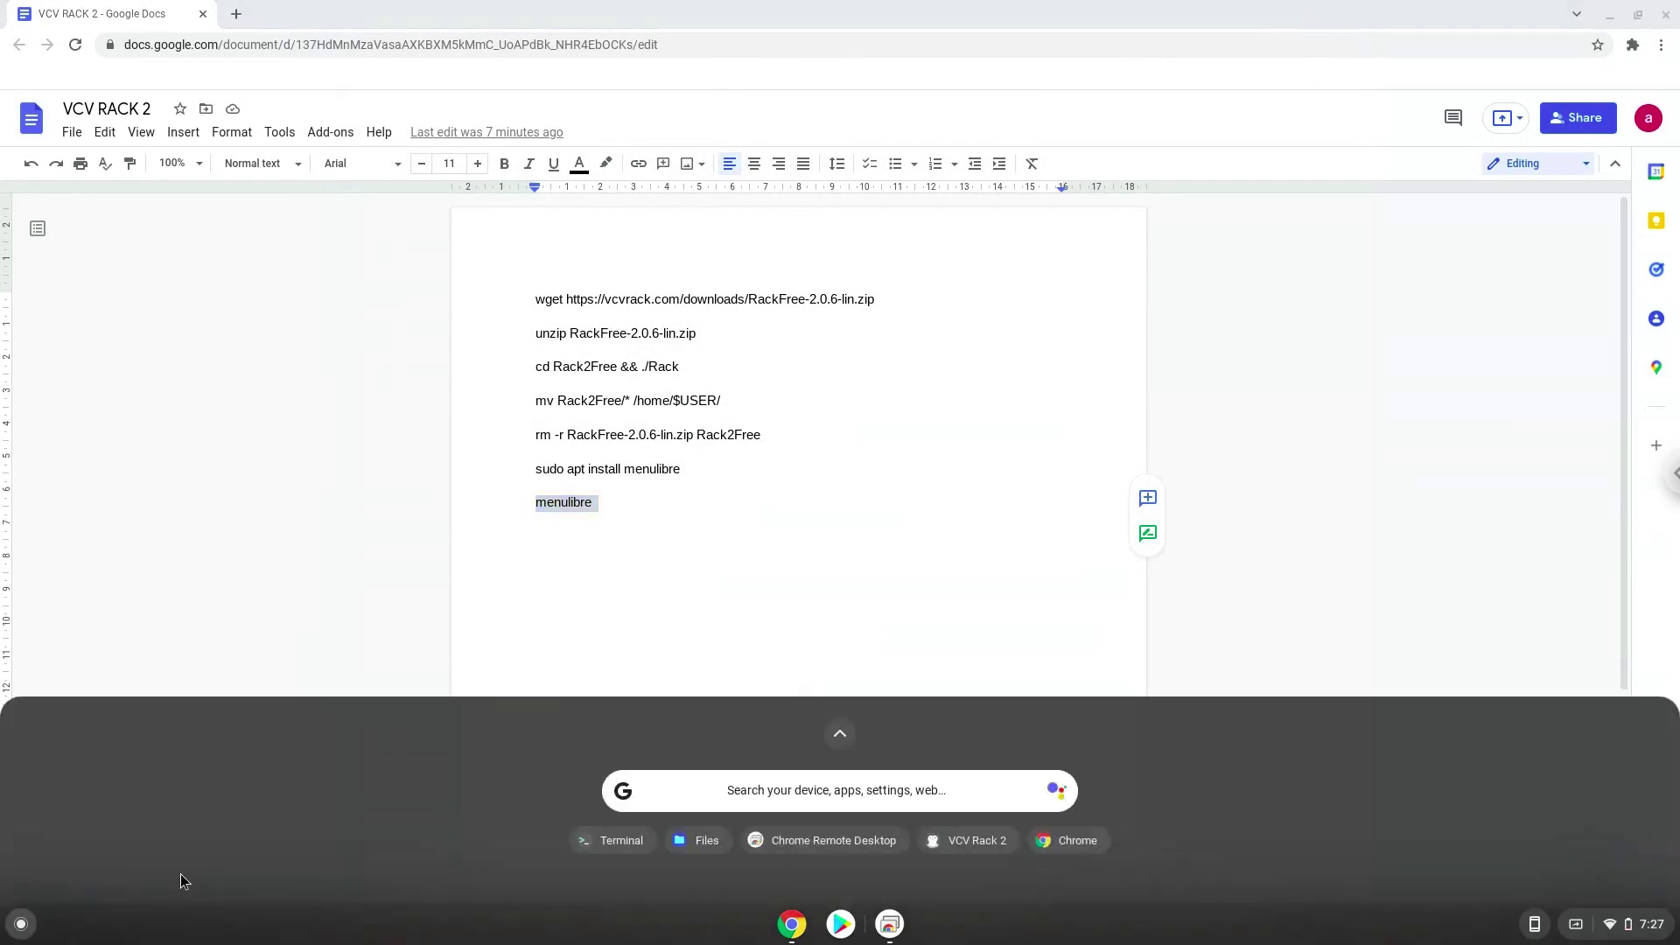
left_click(834, 735)
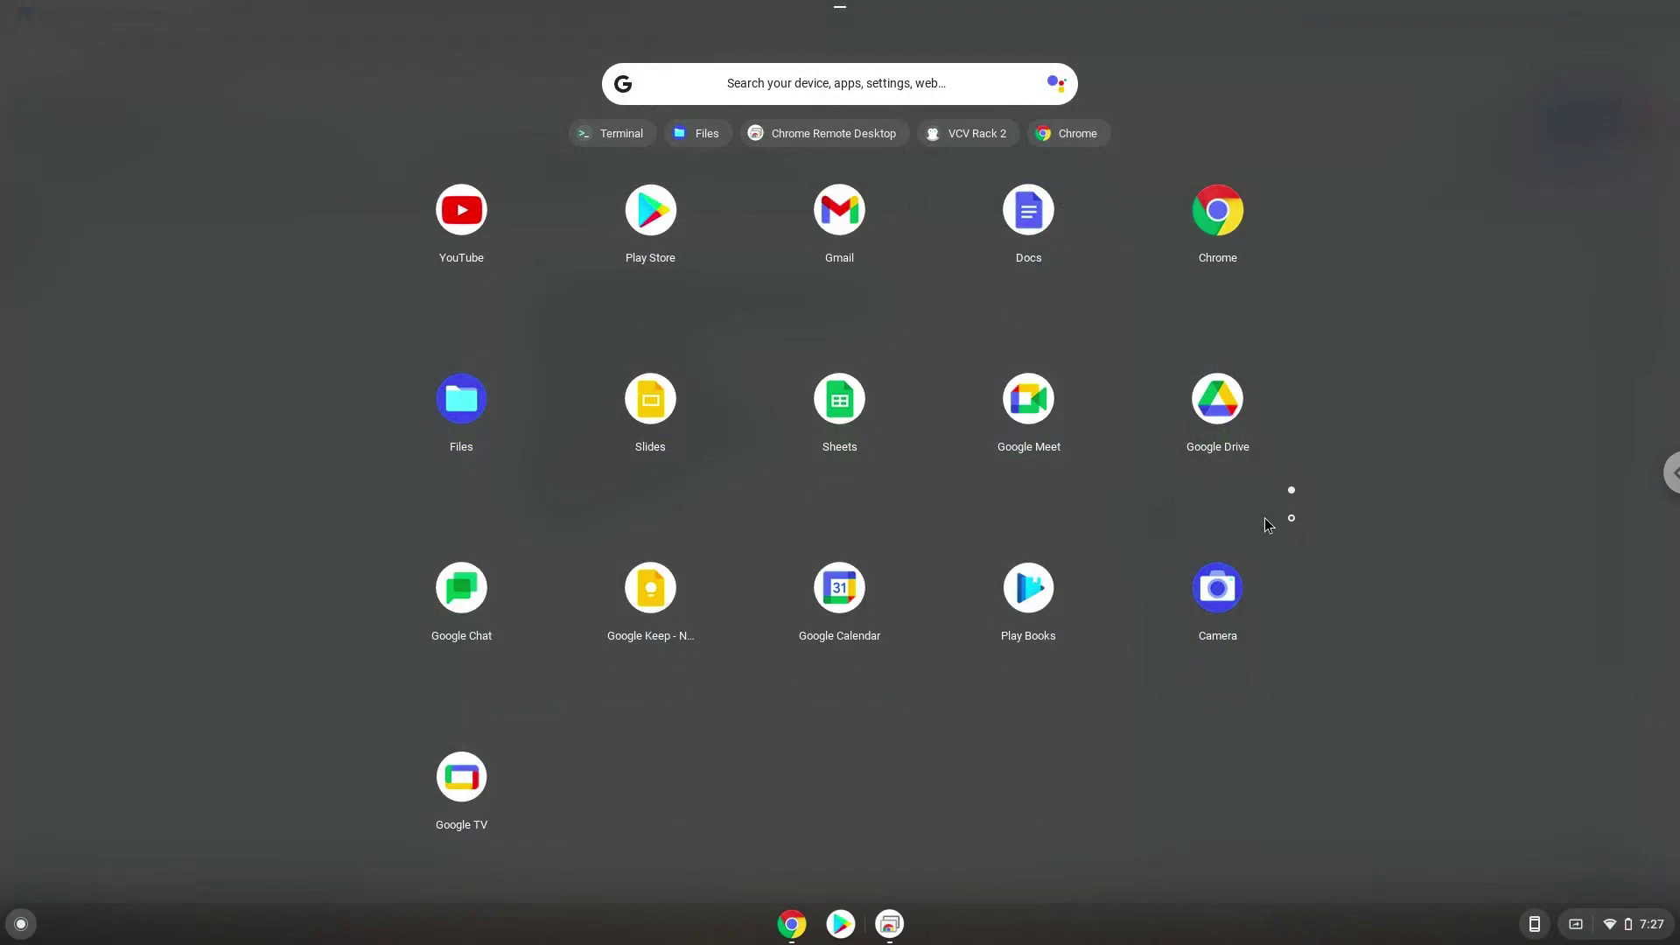
left_click(1292, 518)
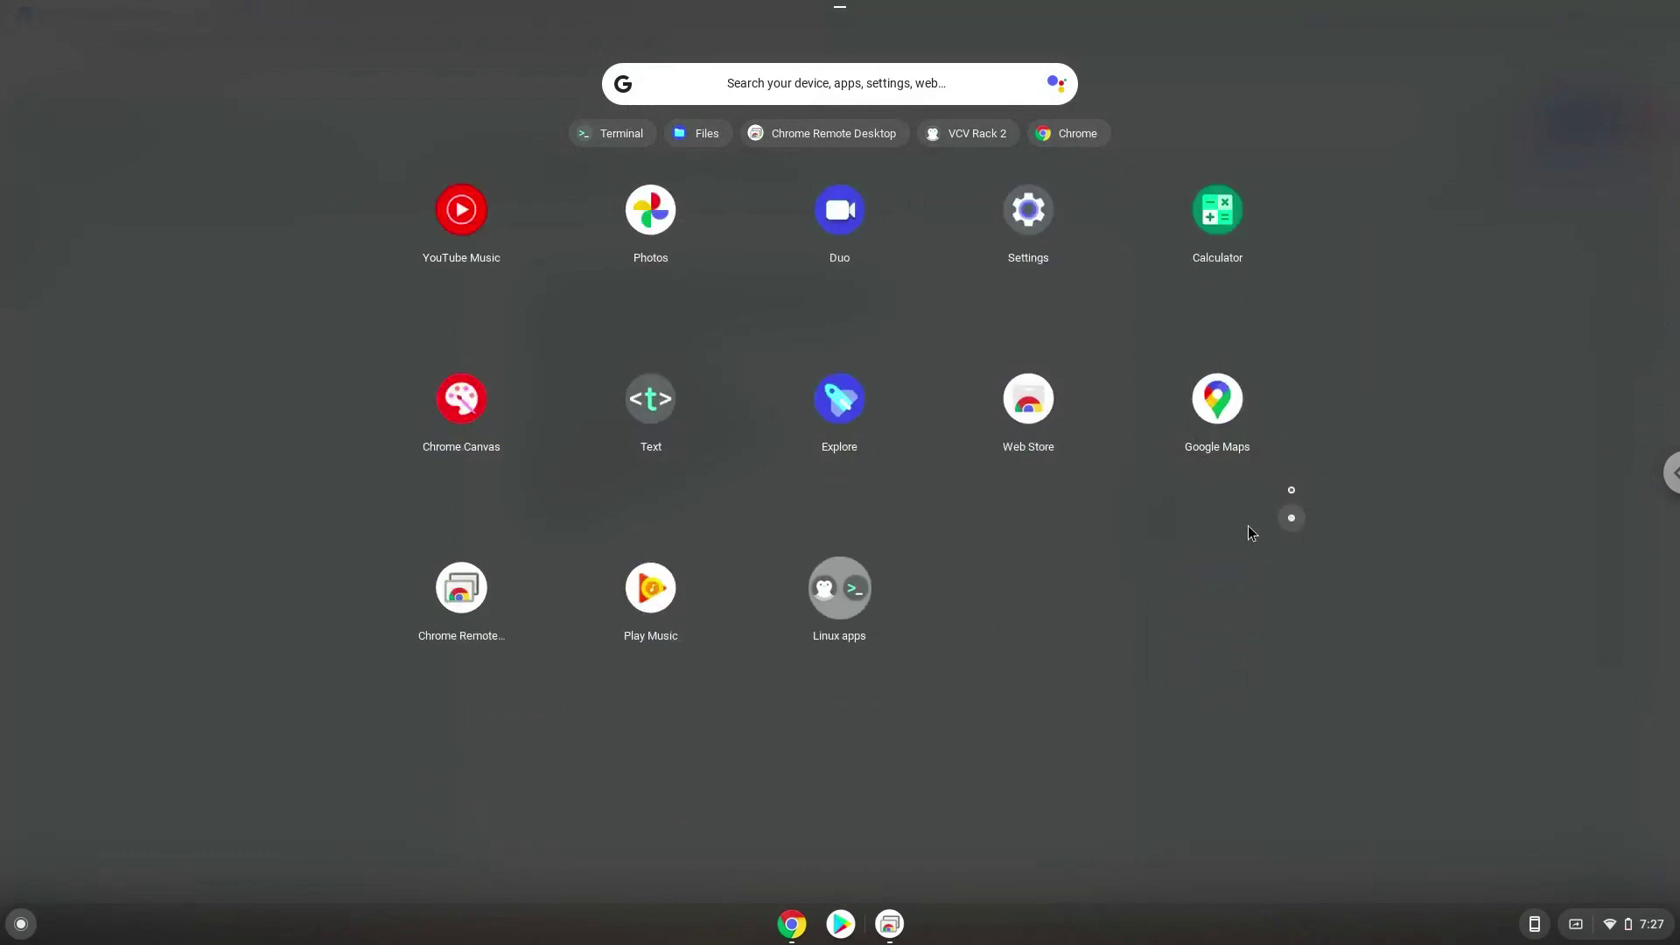
left_click(840, 611)
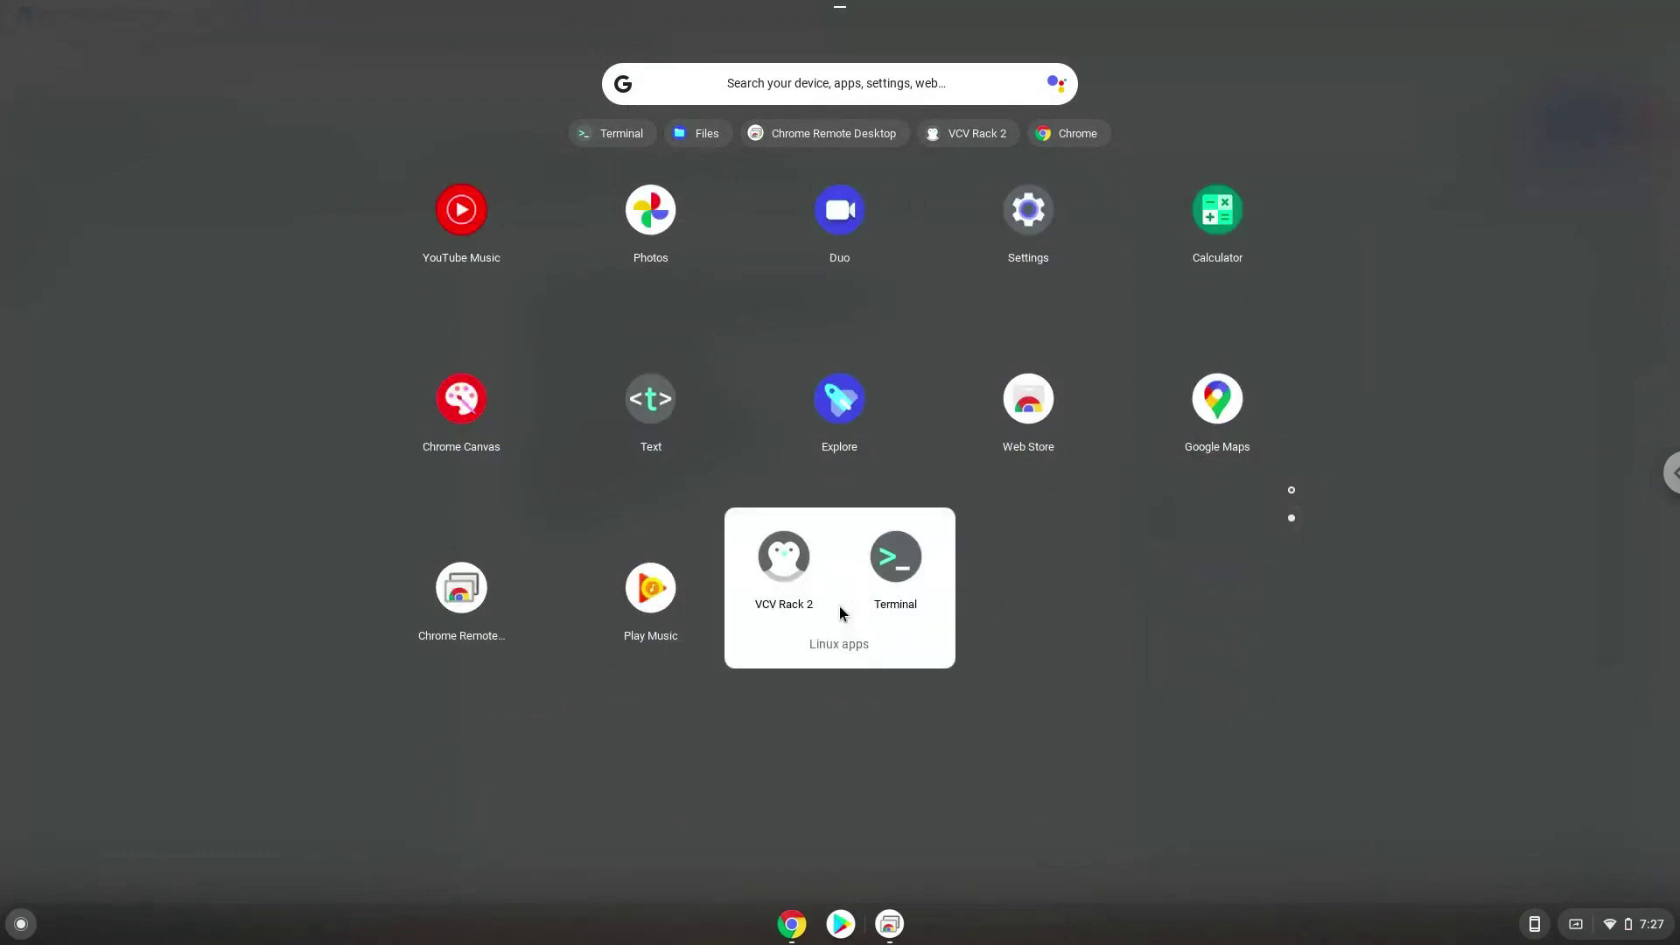
left_click(791, 560)
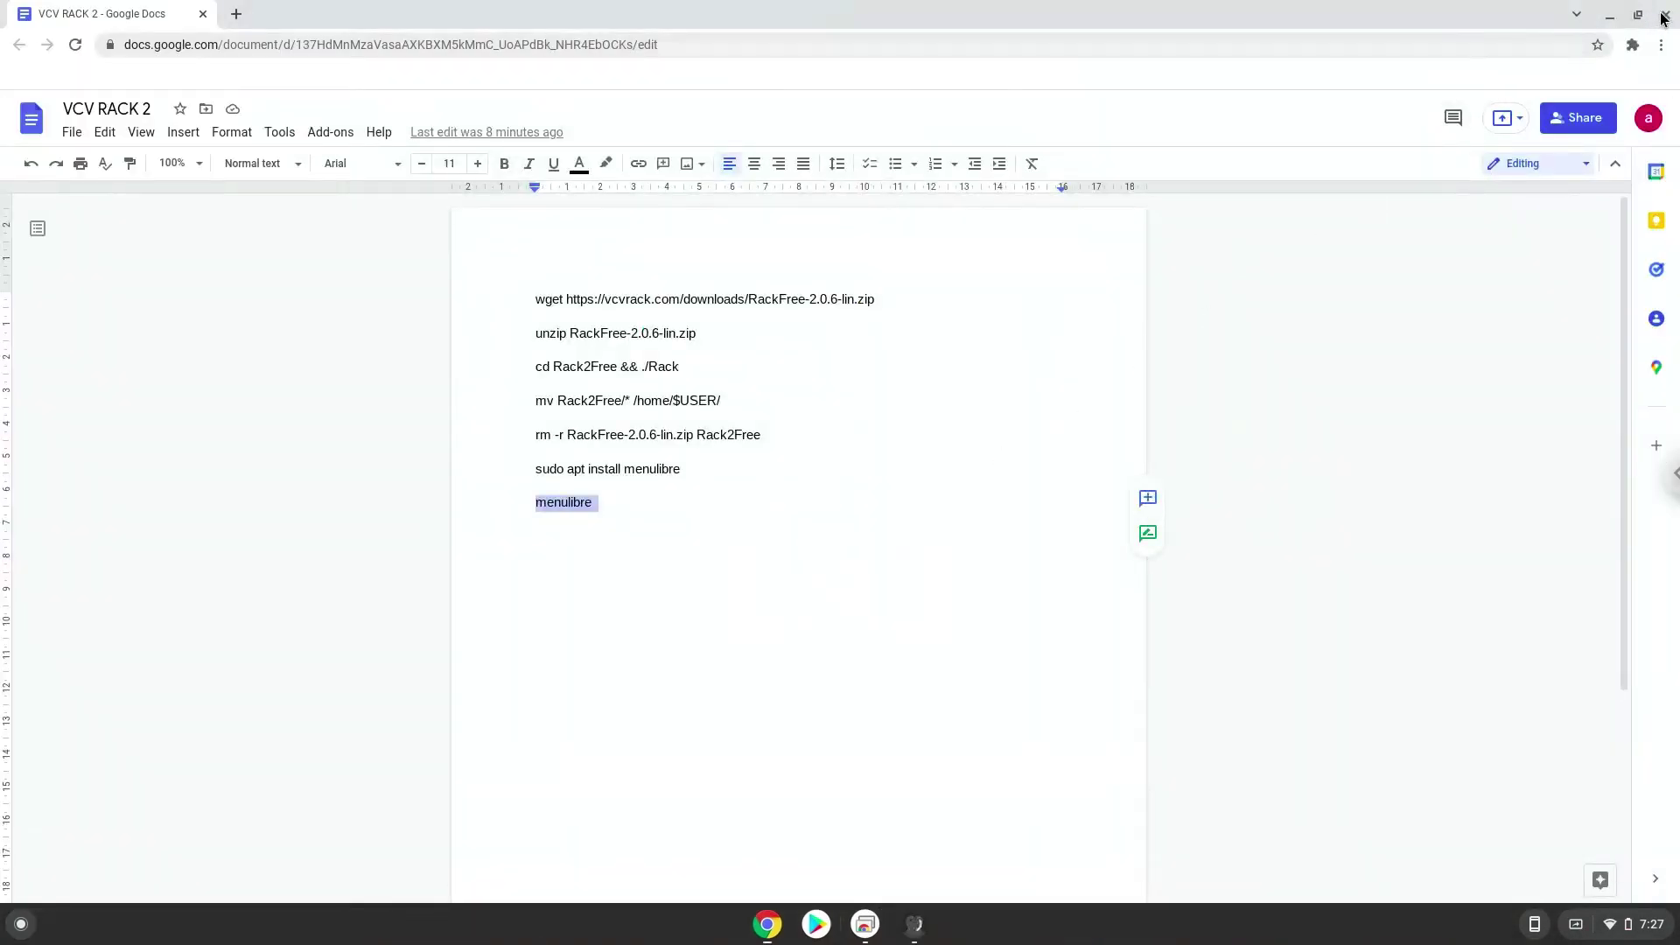
left_click(1664, 15)
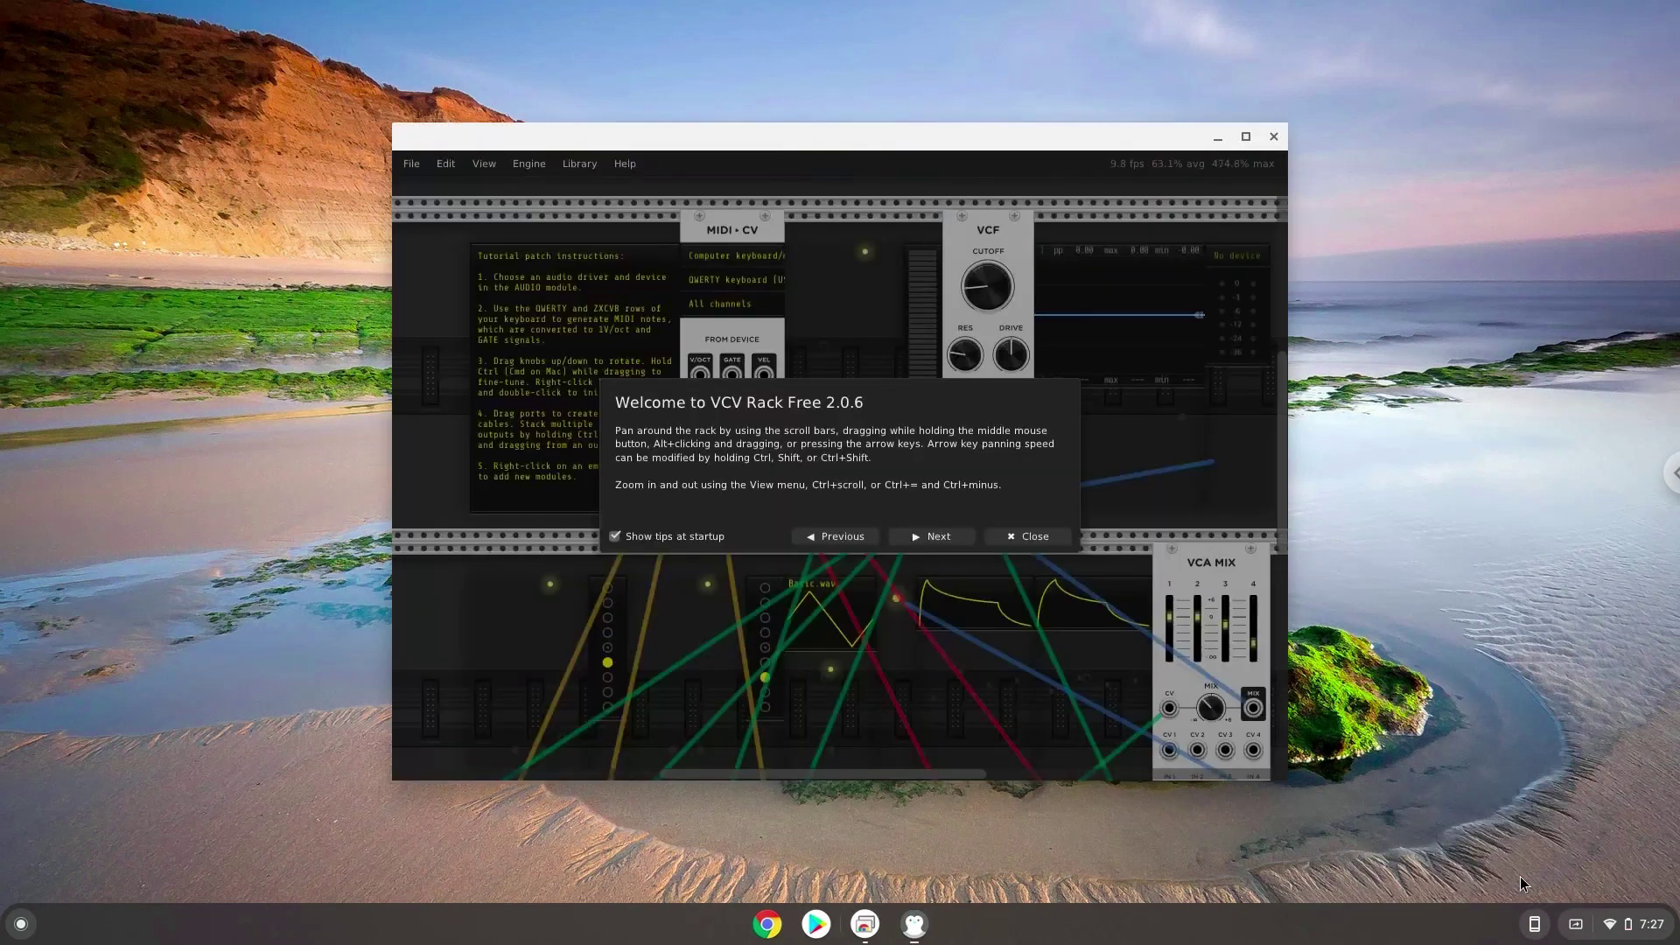
Step: Dismiss the VCV Rack welcome tips, maximize the window, then quit VCV Rack 2
left_click(1040, 537)
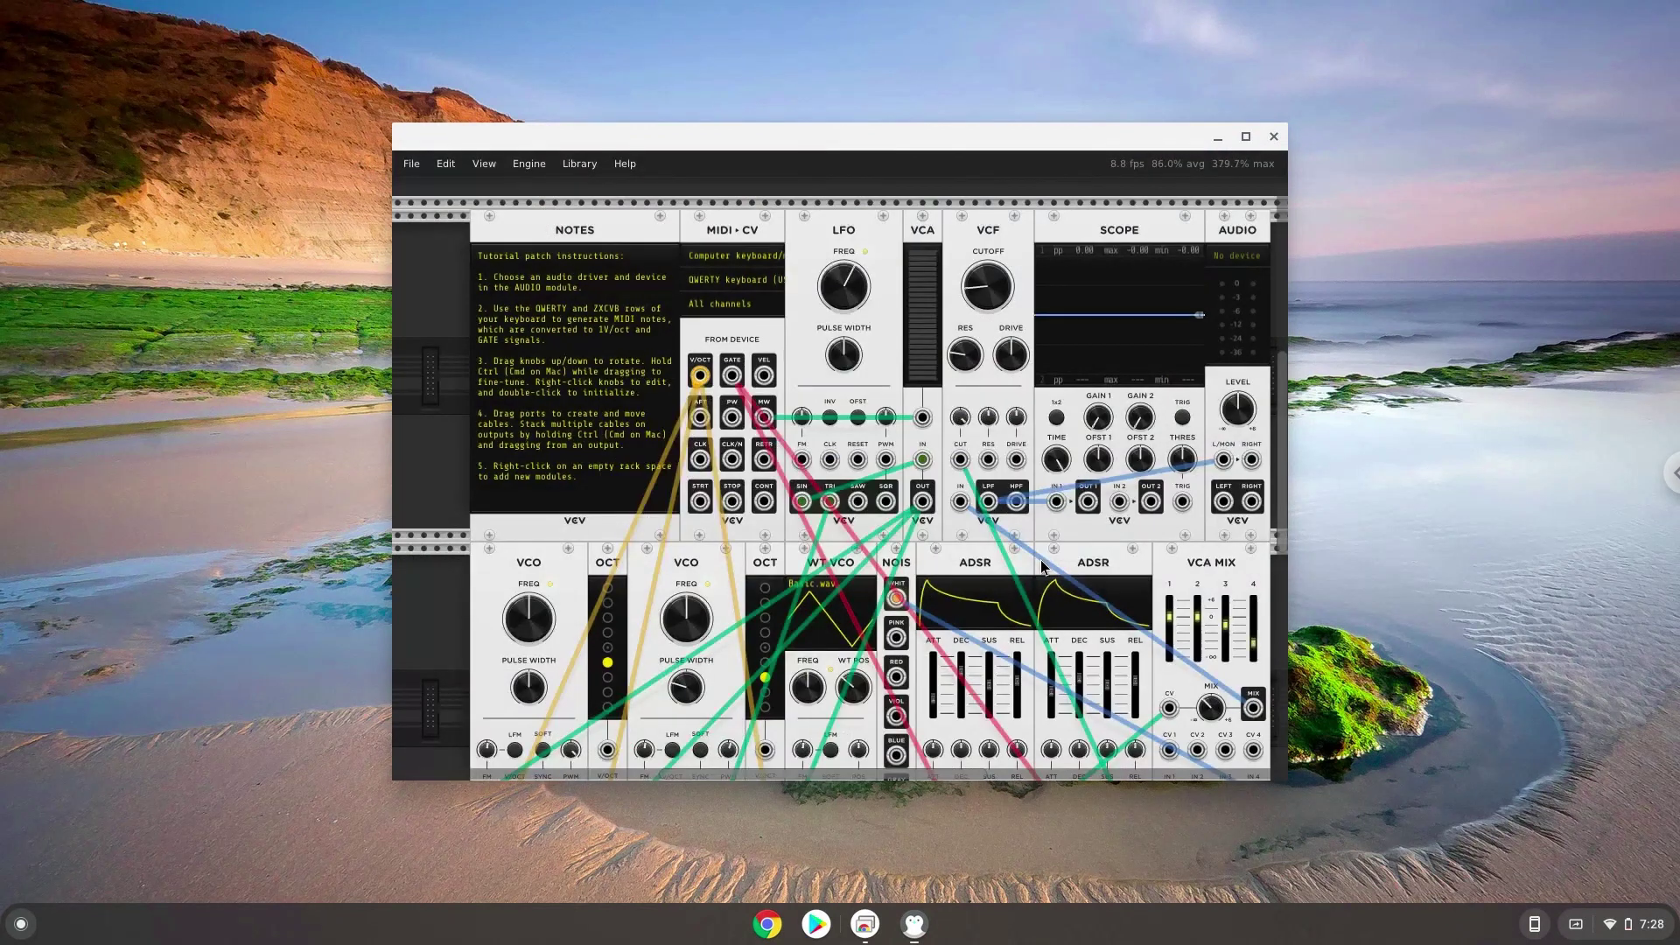
double_click(906, 141)
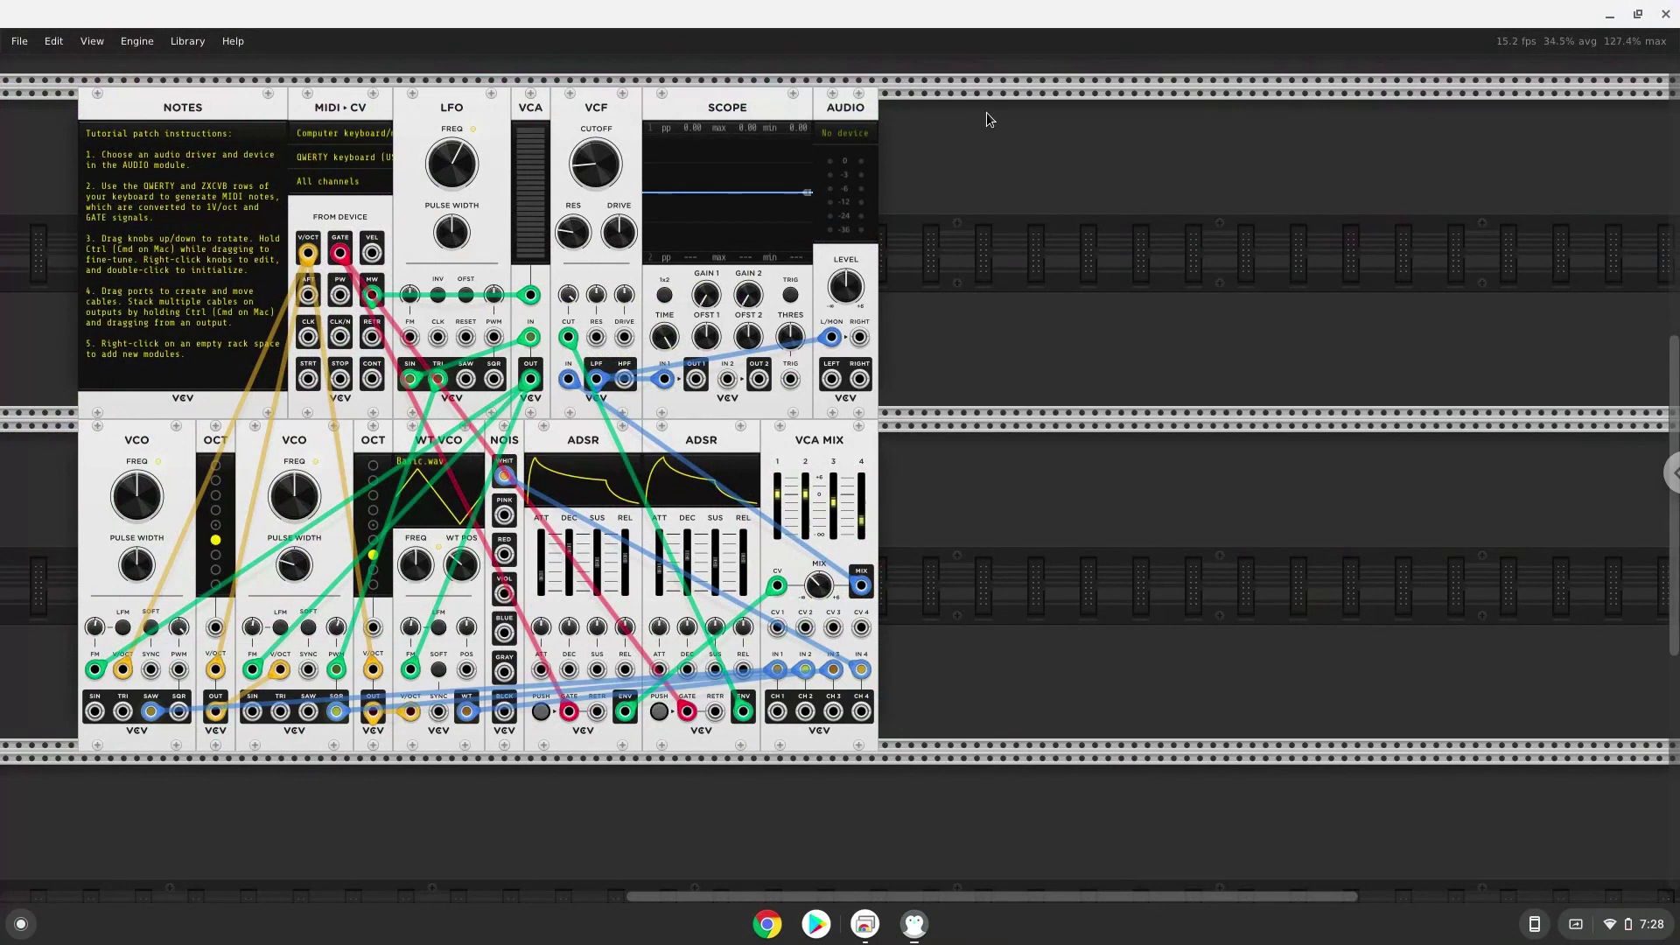
left_click(1667, 15)
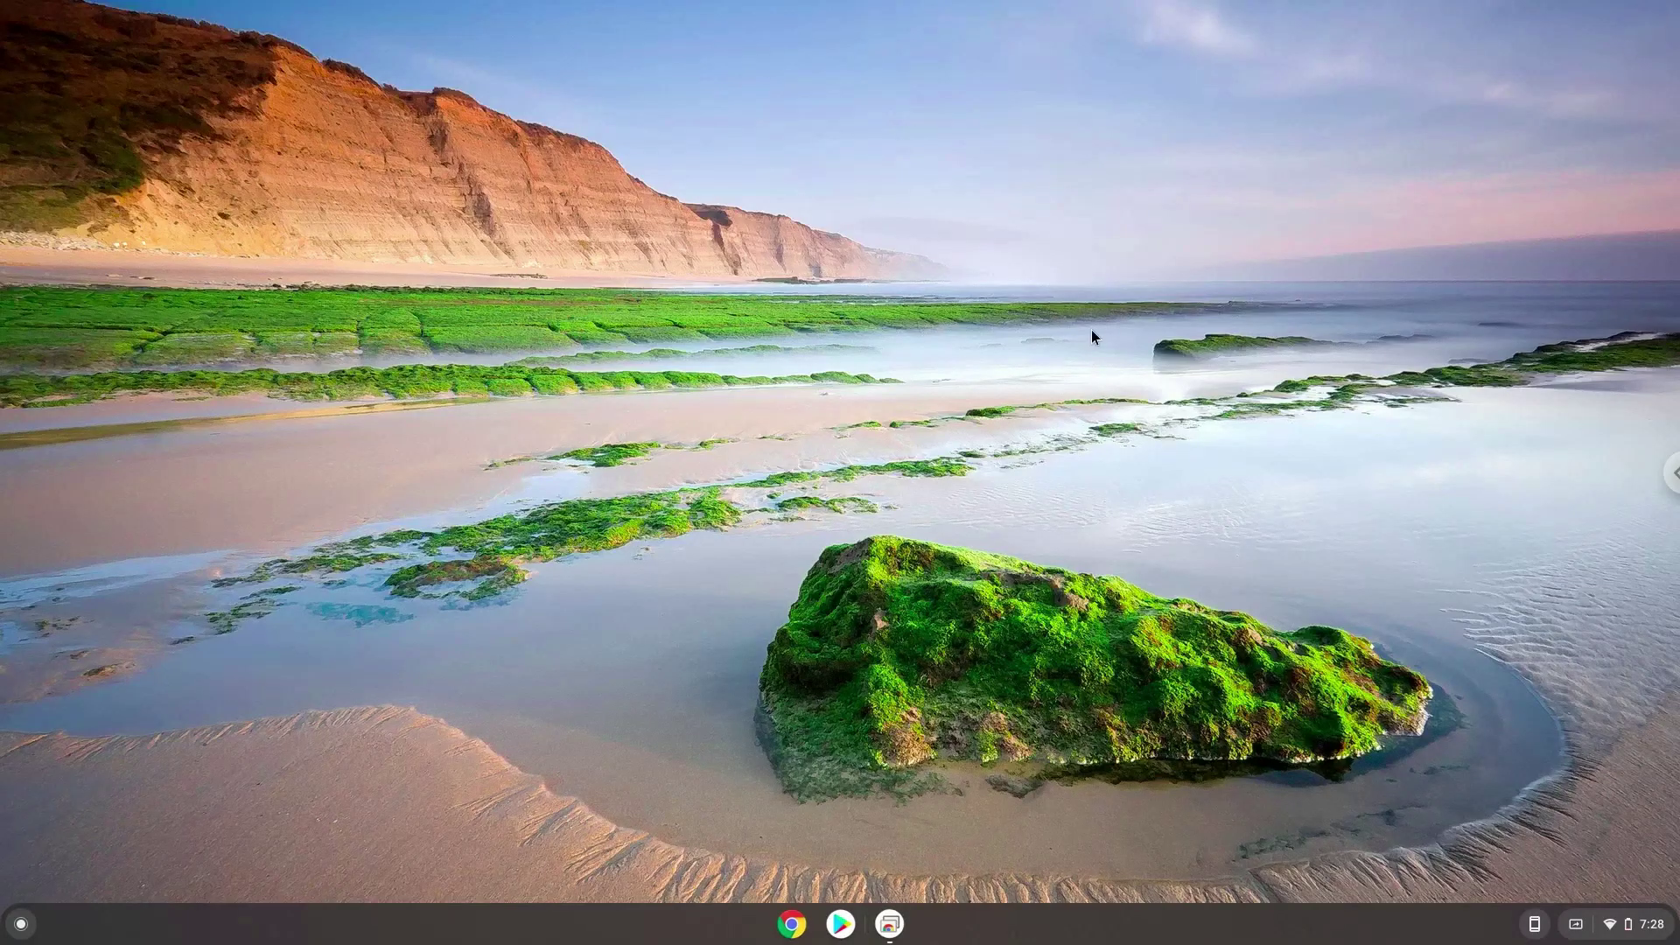
Step: Open the Files app on the Linux files folder, maximized, showing Rack, libRack.so and template.vcv
left_click(21, 923)
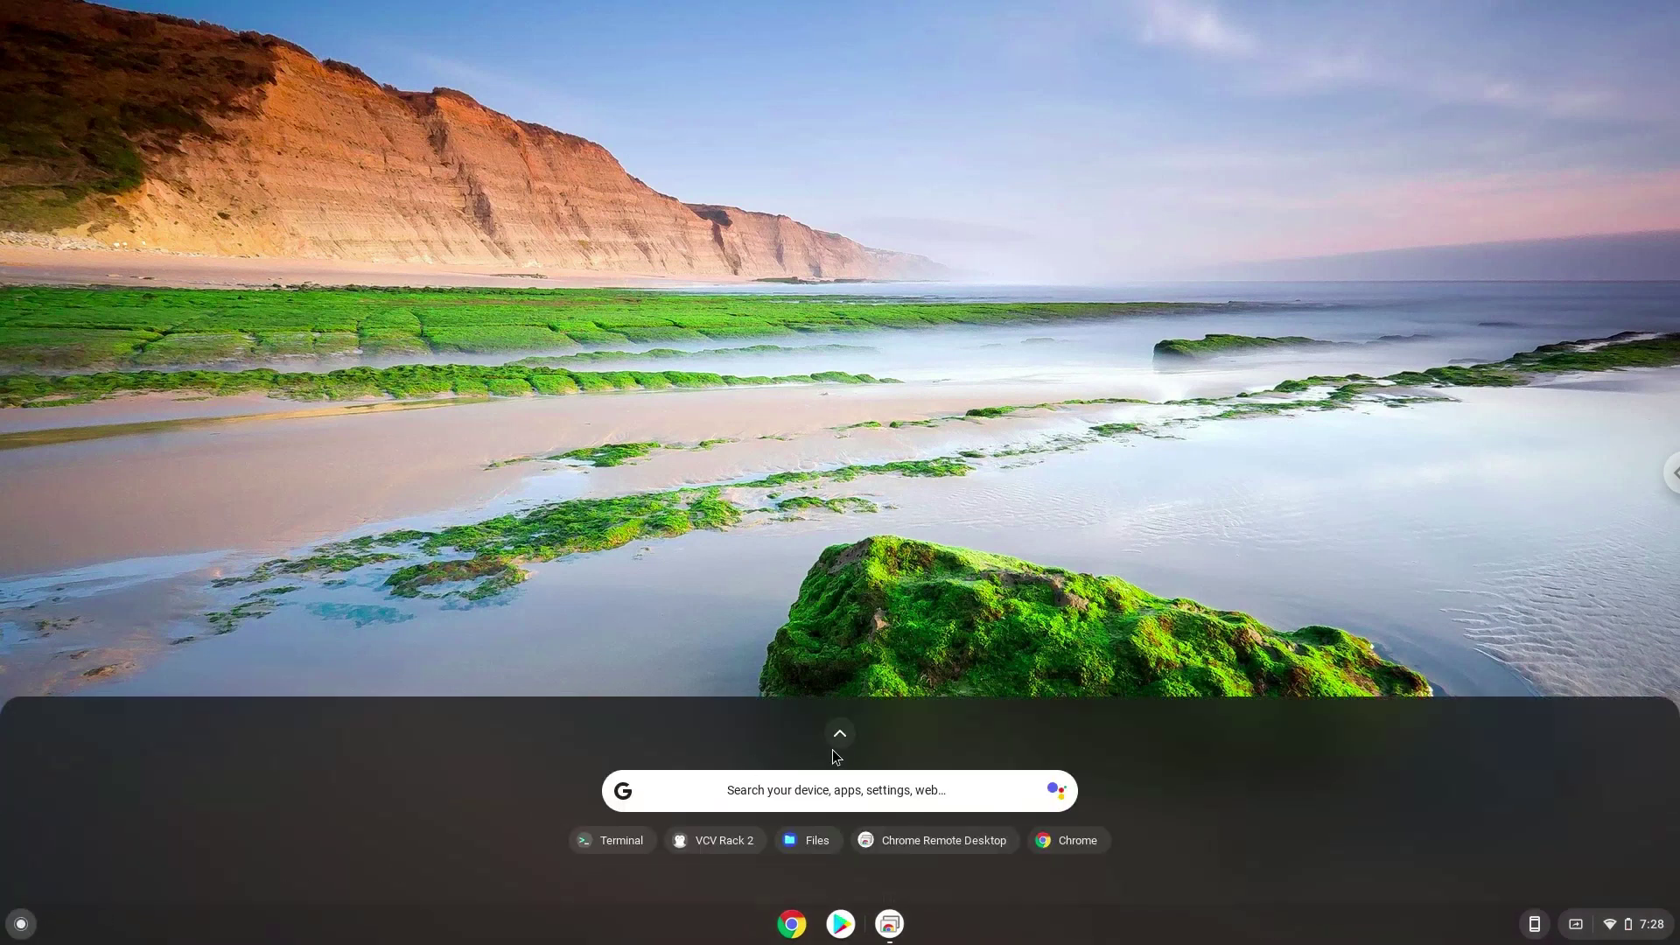
left_click(840, 745)
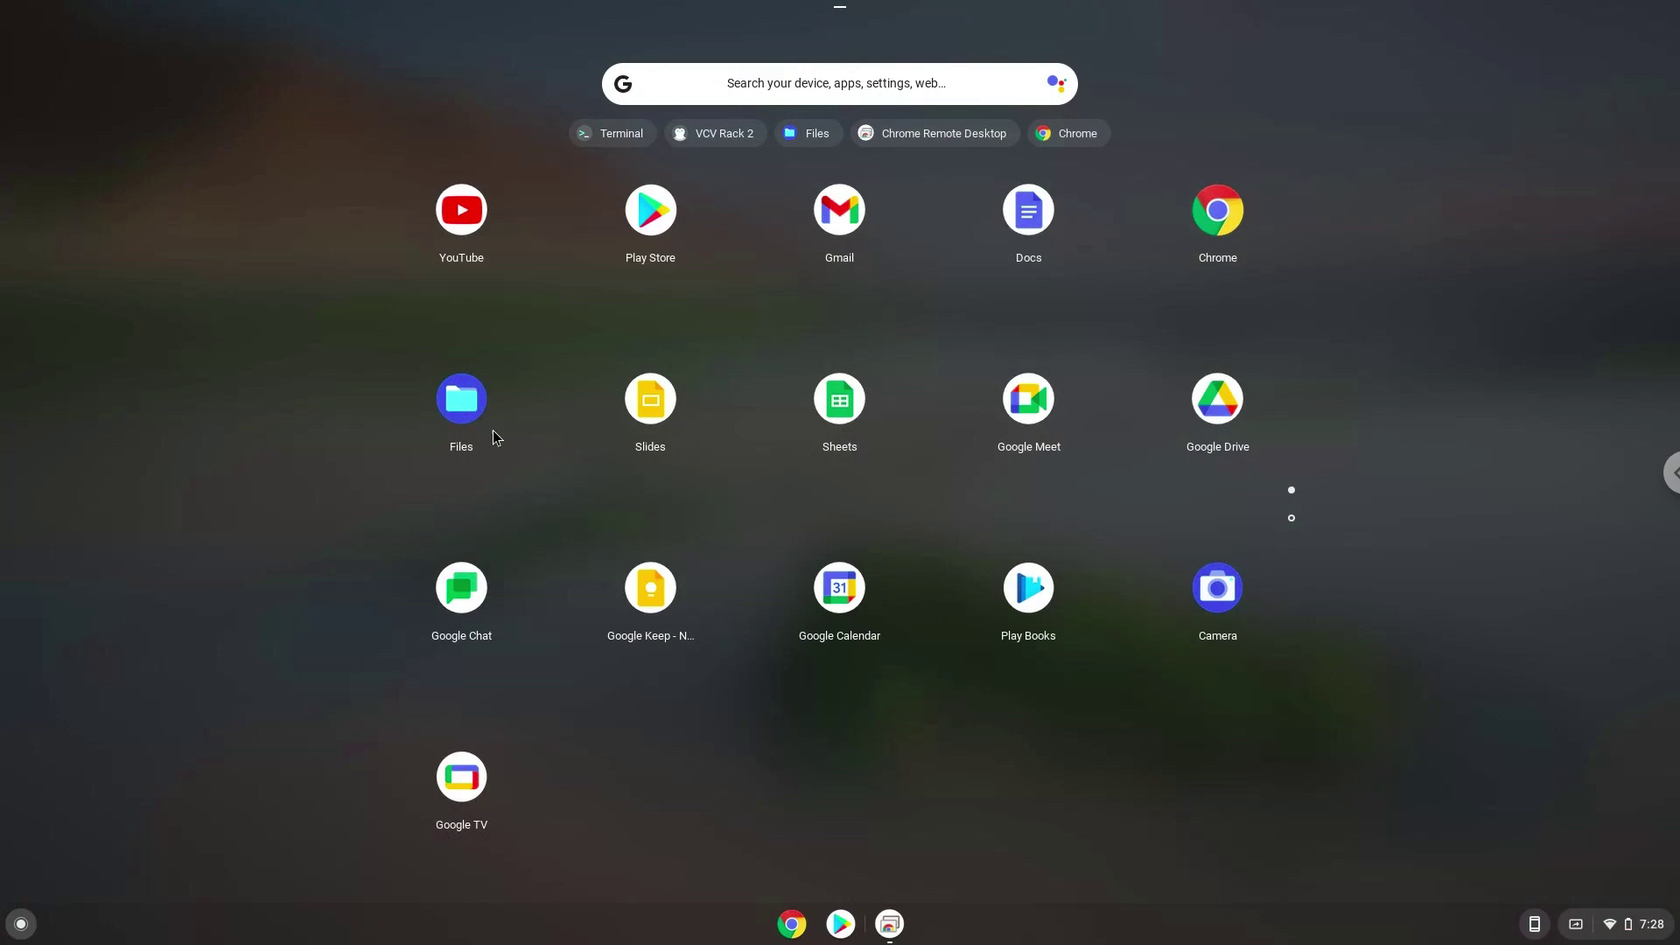
left_click(458, 403)
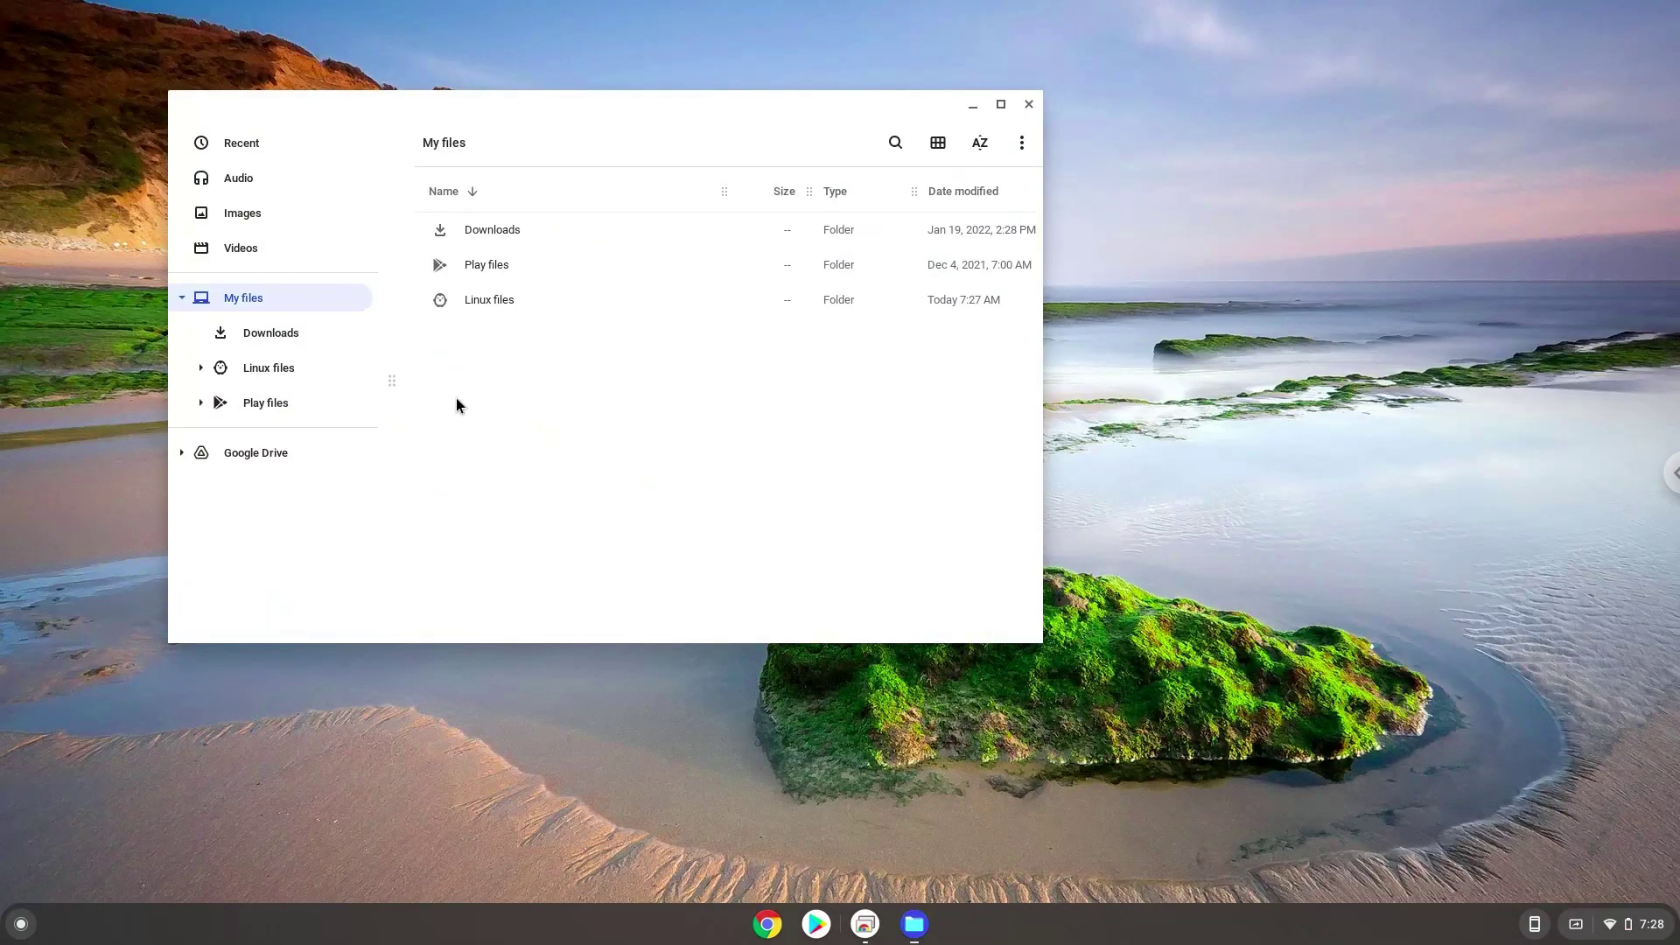
left_click(297, 374)
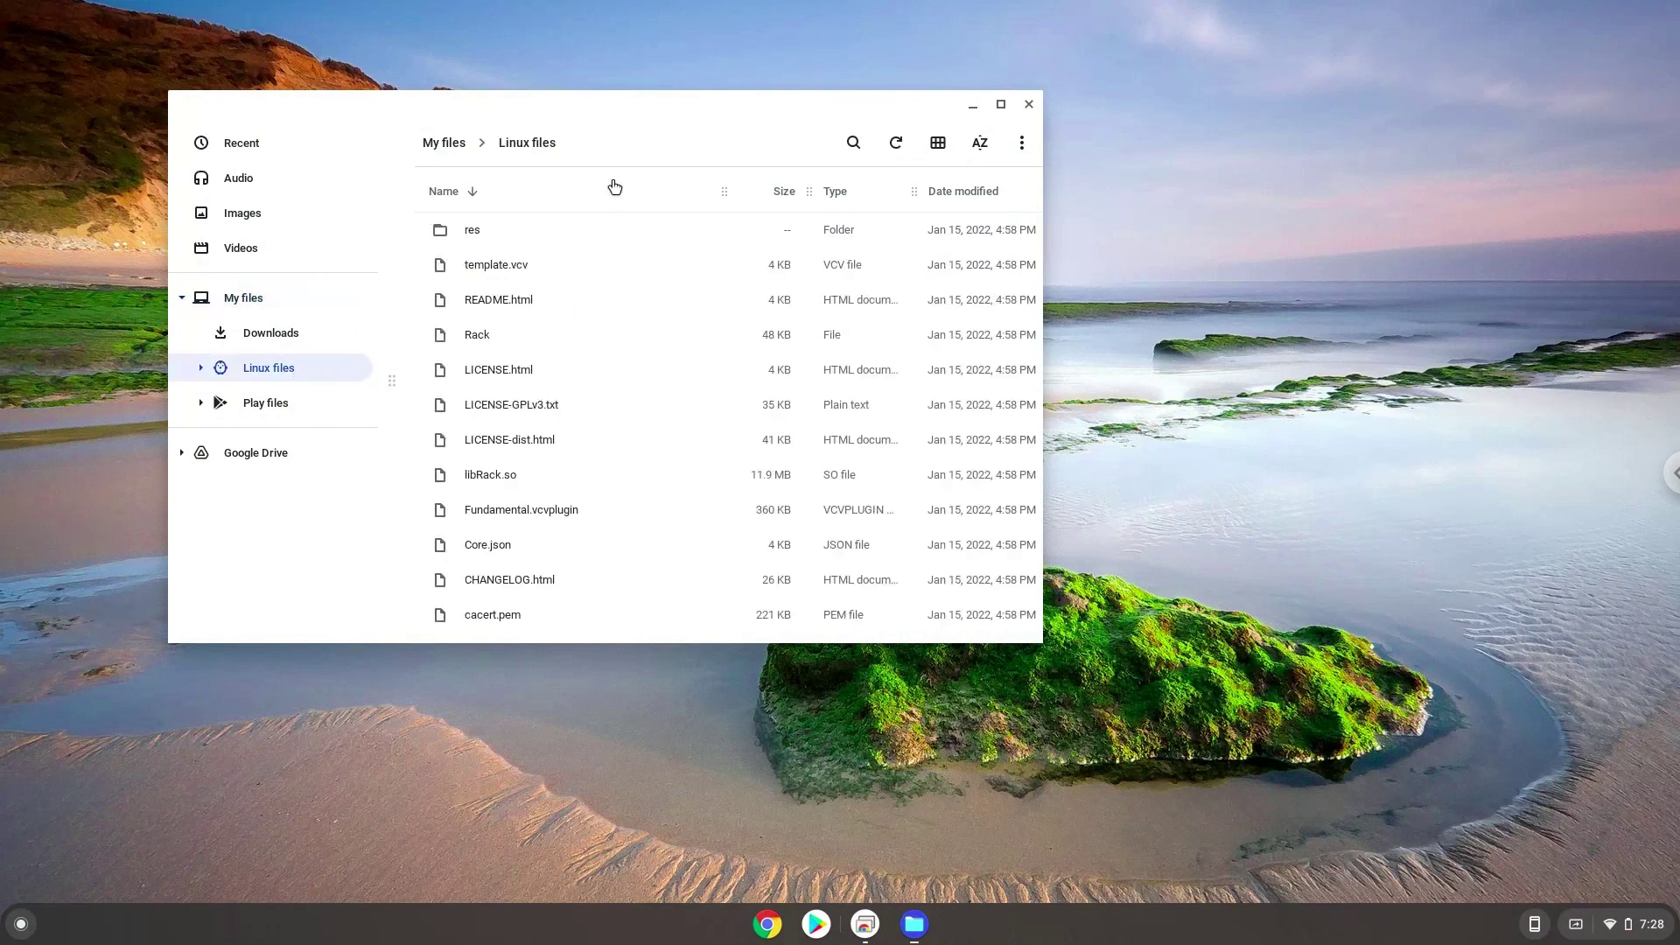
double_click(621, 107)
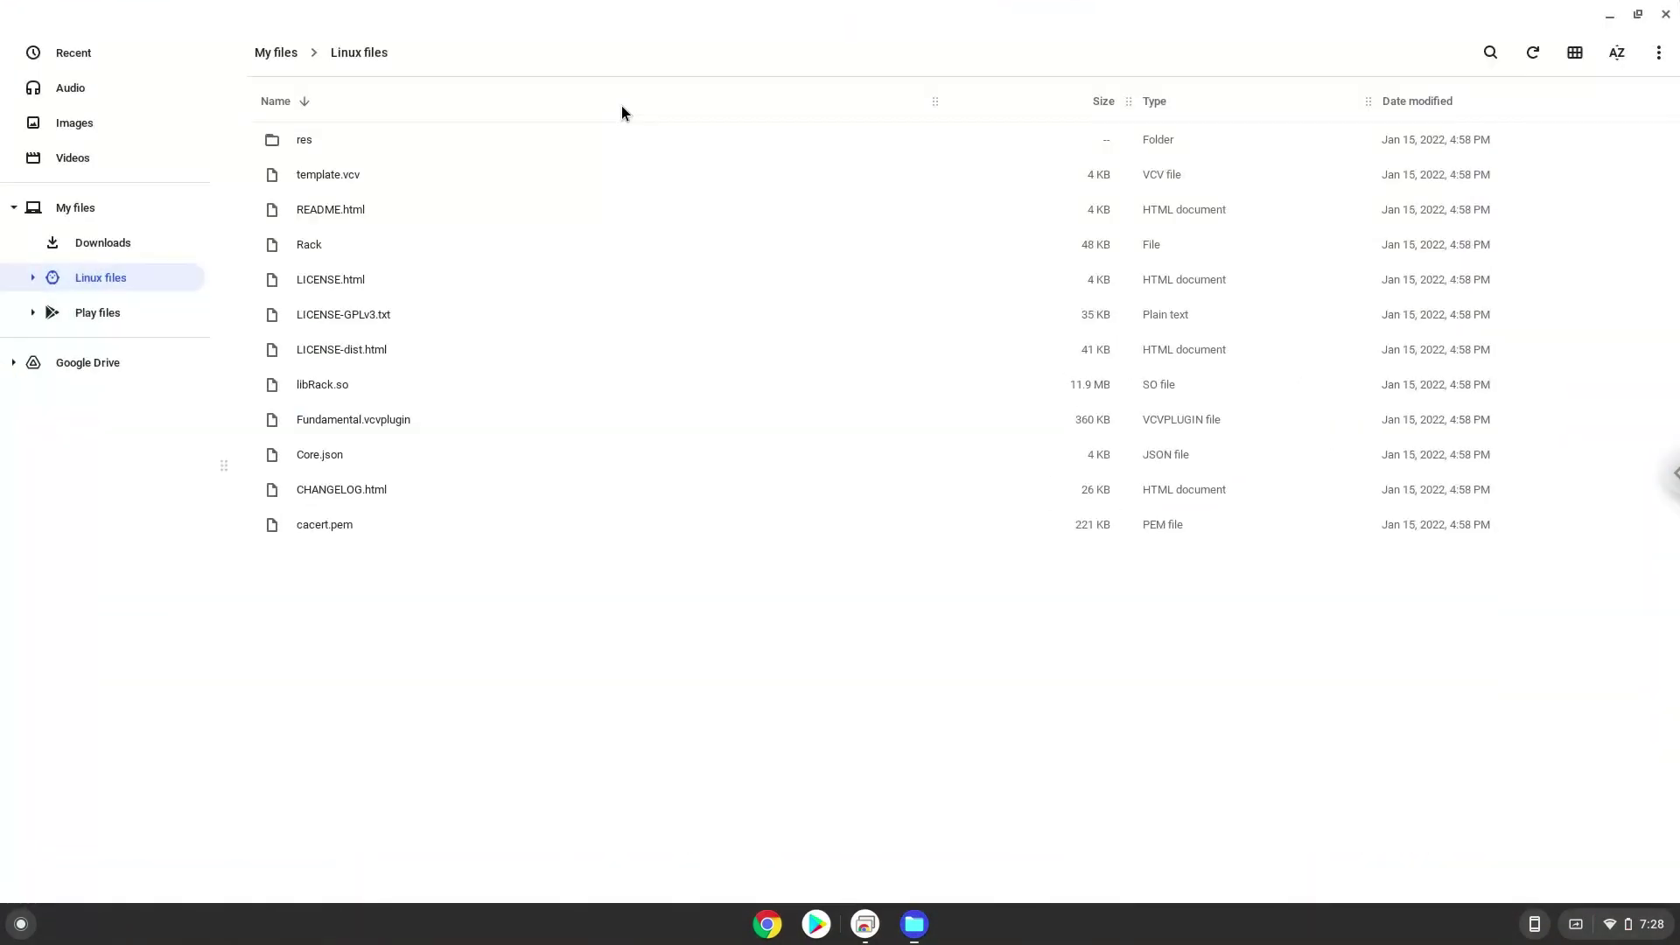